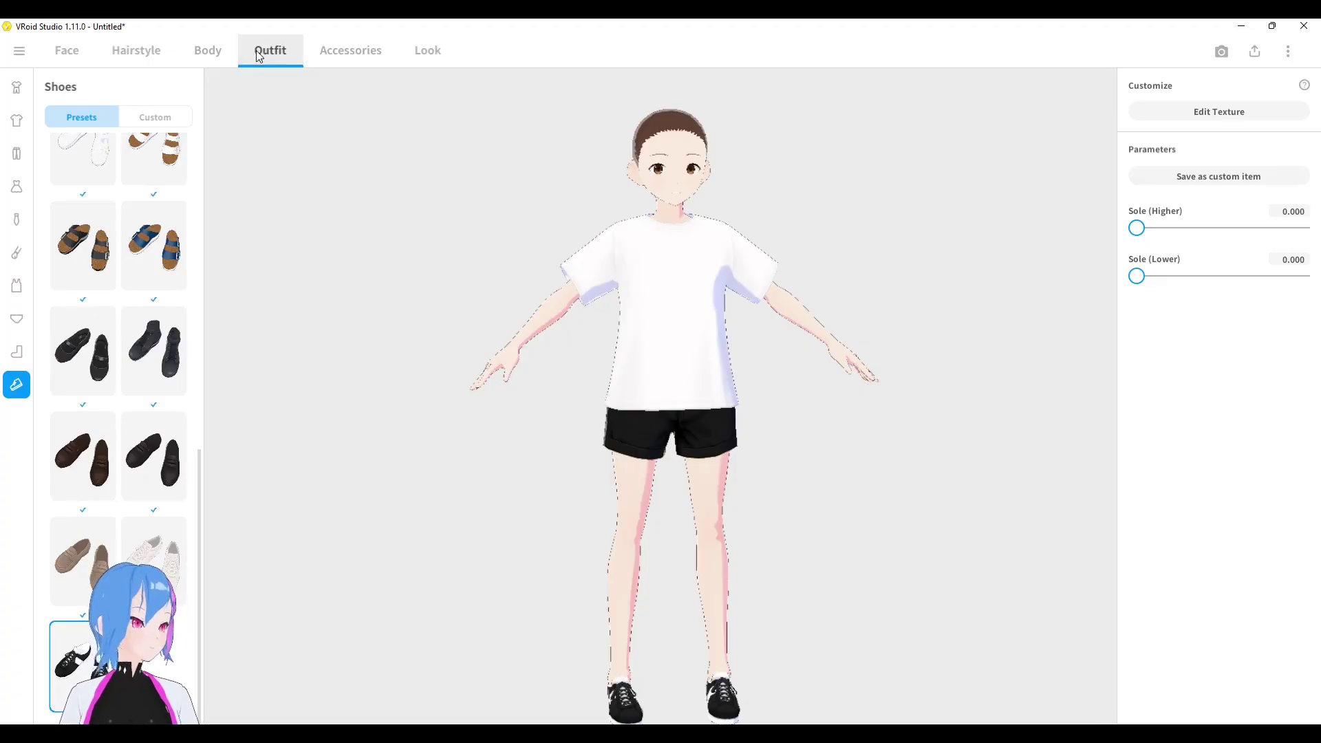
- Create a new custom inner top from the Body Suit template
{"action": "left_click", "coordinate": [17, 285]}
{"action": "left_click", "coordinate": [137, 114]}
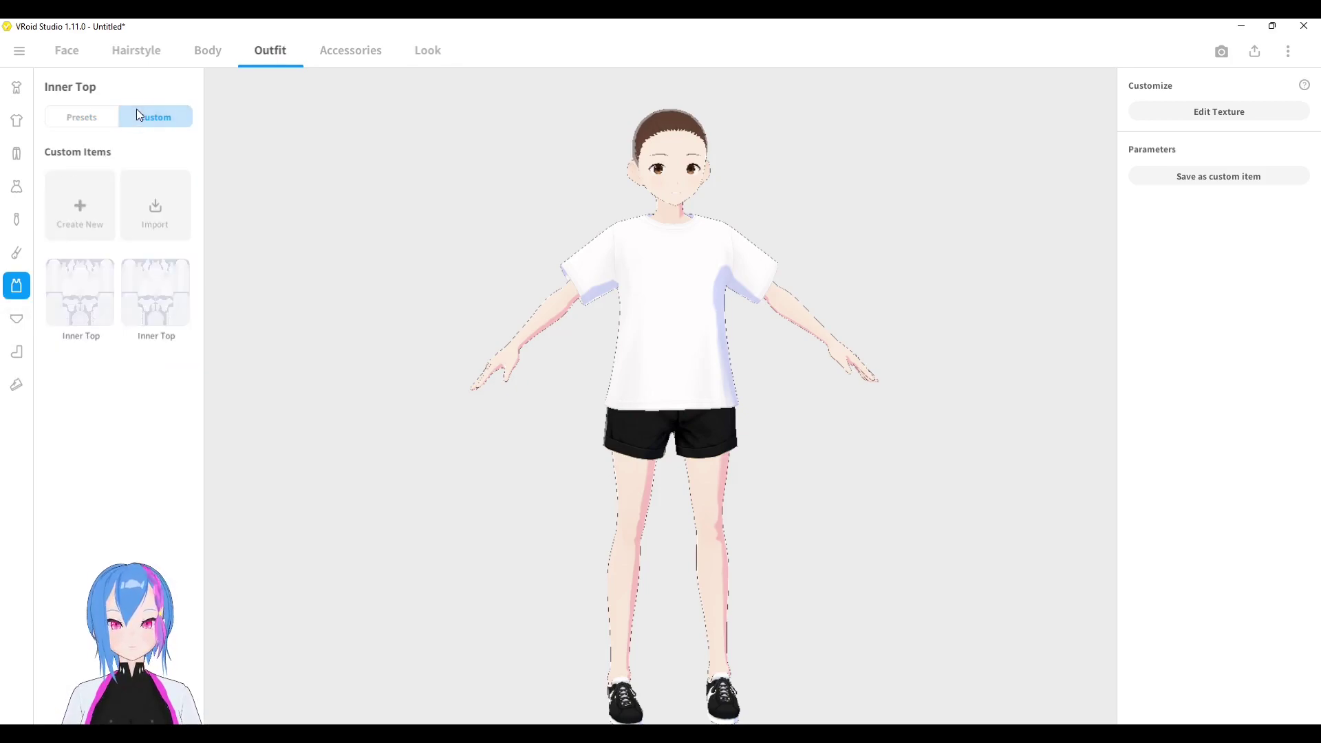
{"action": "left_click", "coordinate": [76, 222]}
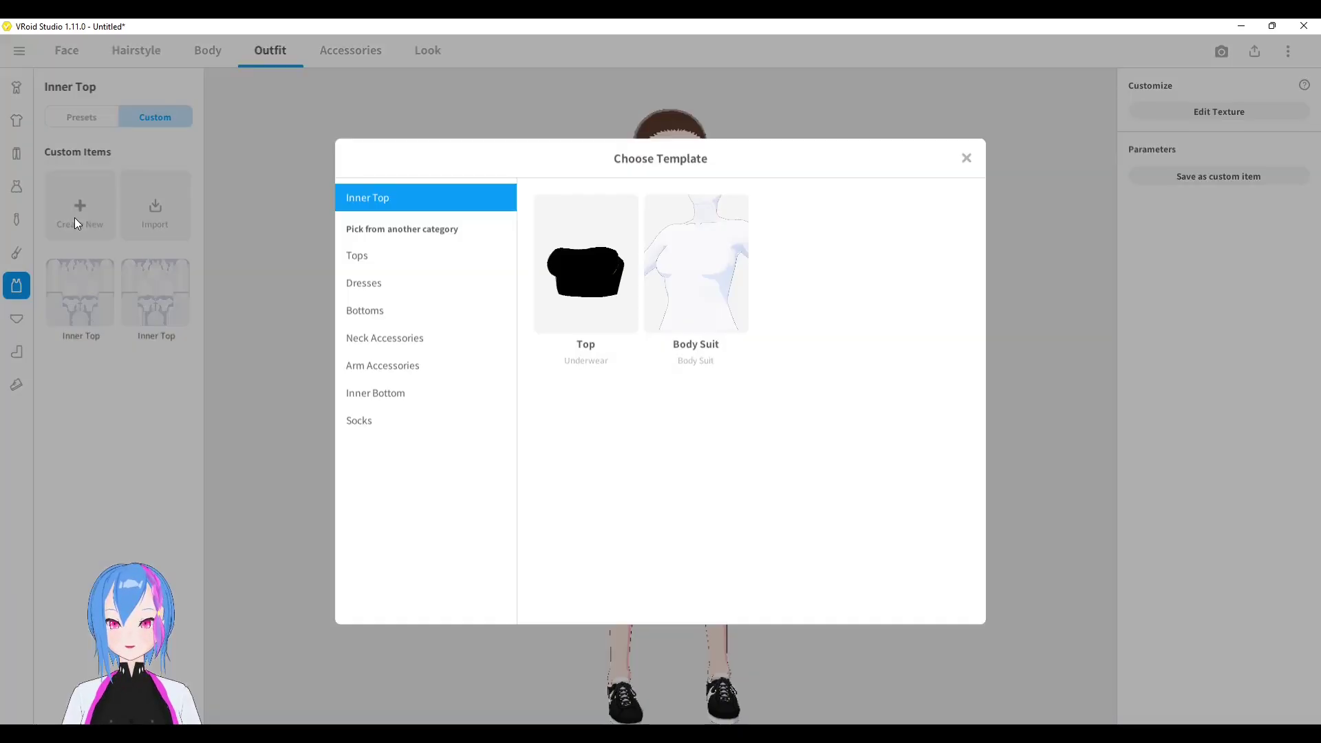
{"action": "left_click", "coordinate": [693, 272]}
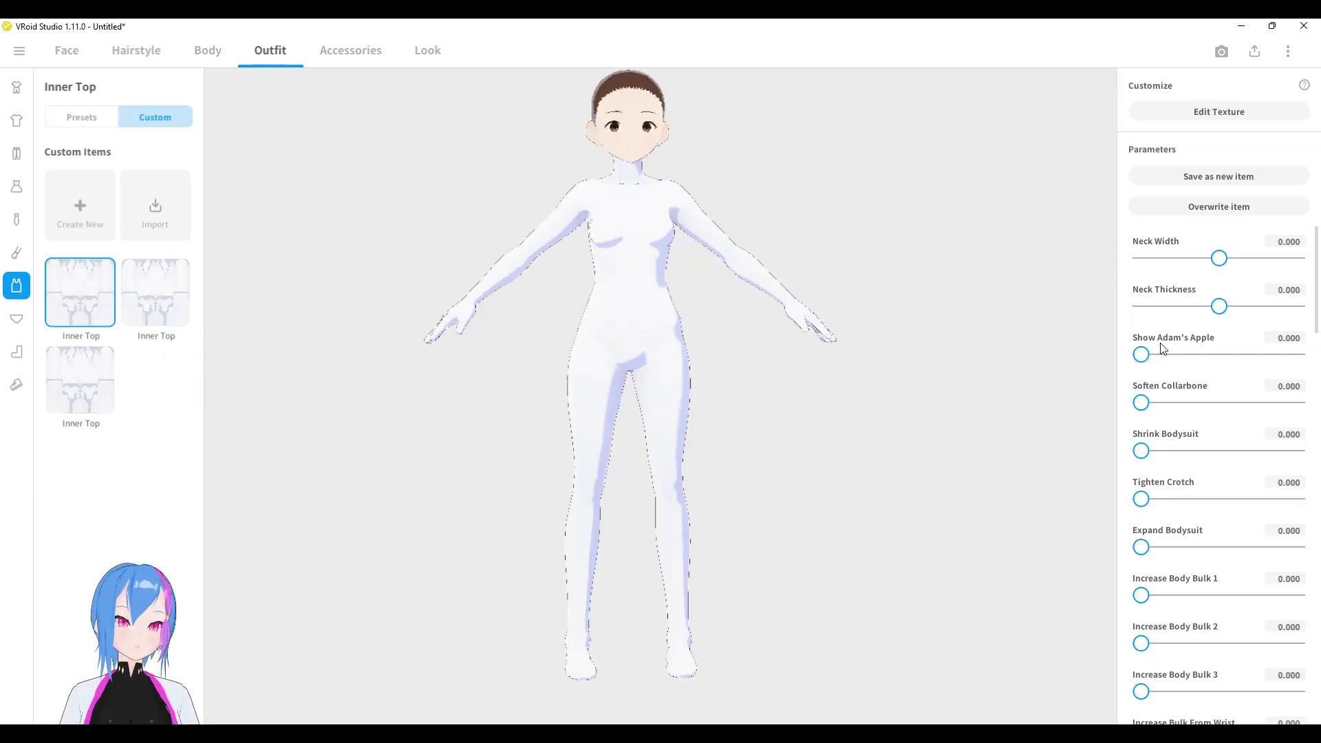
- Try the bodysuit's Neck Width at about 93, Neck Thickness at about 87, Show Adam's Apple at about 67 and a softened collarbone
{"action": "left_click_drag", "start_coordinate": [1186, 354], "coordinate": [1243, 358]}
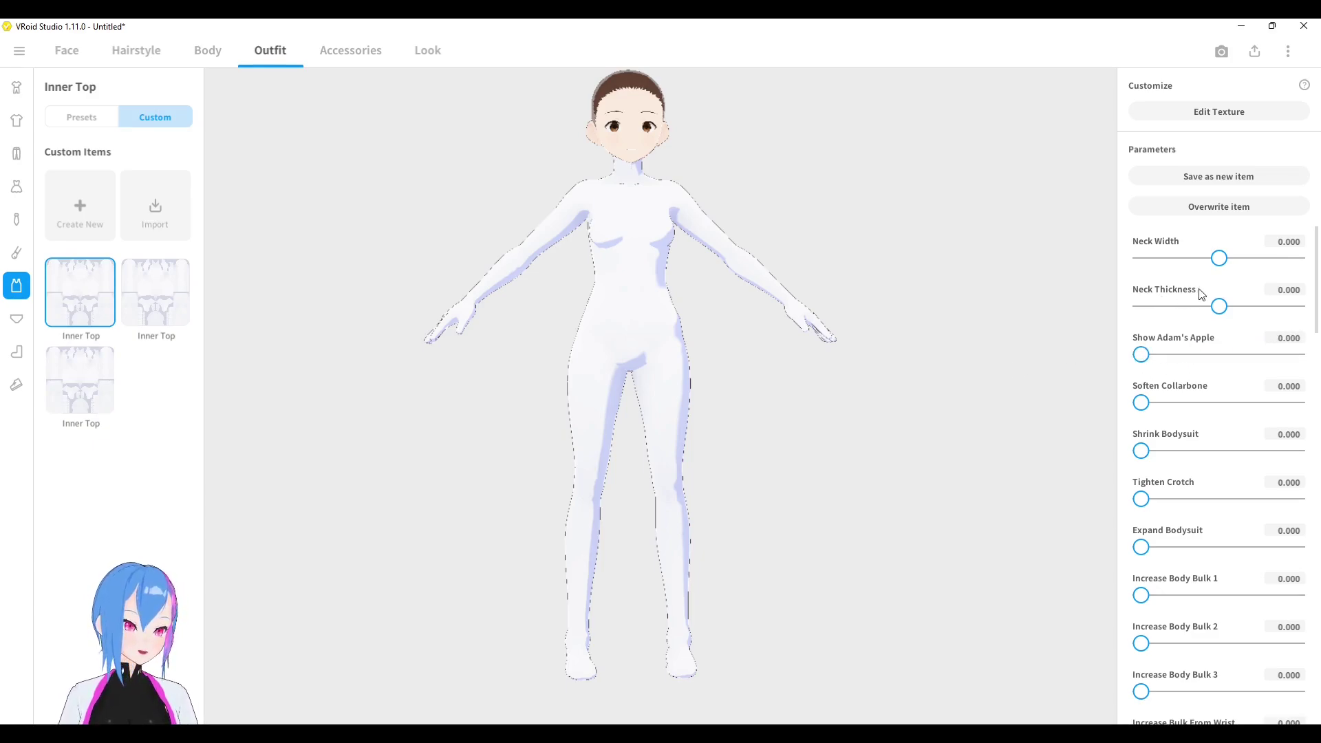
{"action": "left_click_drag", "start_coordinate": [1225, 262], "coordinate": [1285, 256]}
{"action": "left_click_drag", "start_coordinate": [1231, 305], "coordinate": [1287, 307]}
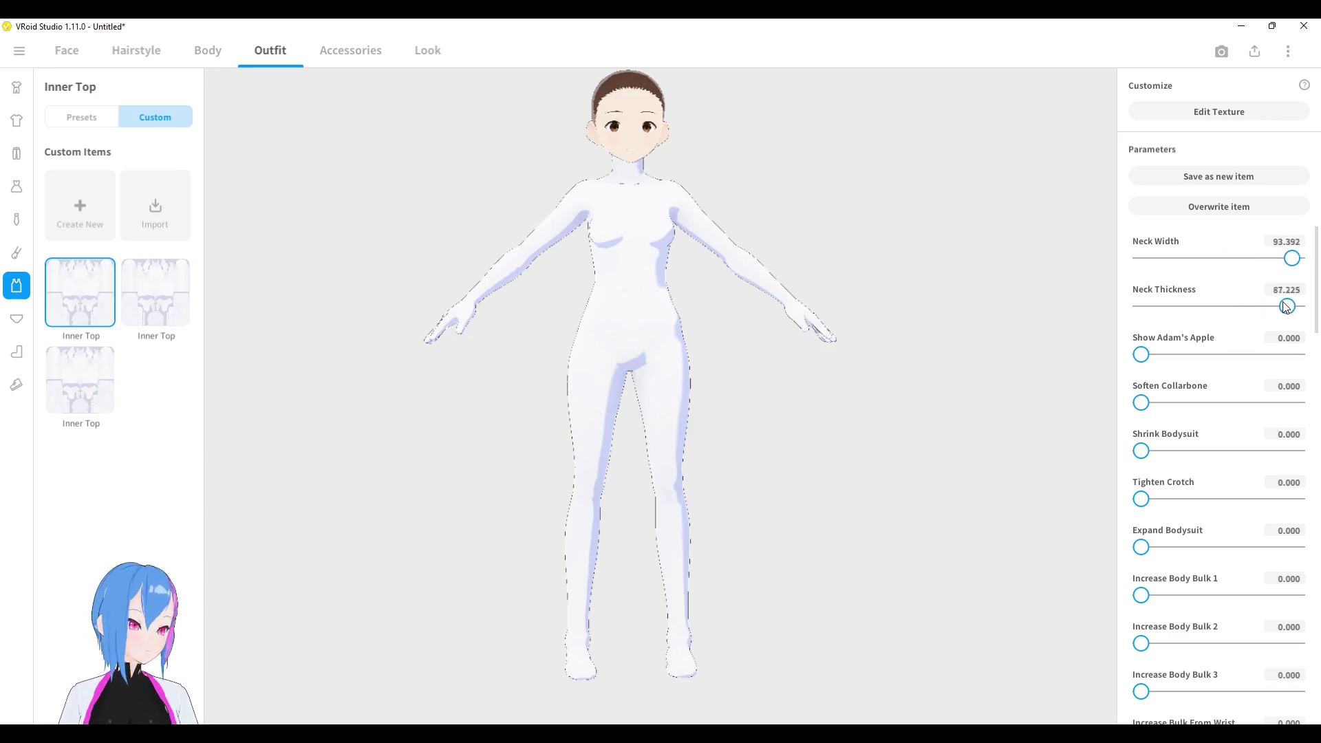
{"action": "left_click_drag", "start_coordinate": [1143, 358], "coordinate": [1245, 359]}
{"action": "left_click_drag", "start_coordinate": [1141, 401], "coordinate": [1239, 406]}
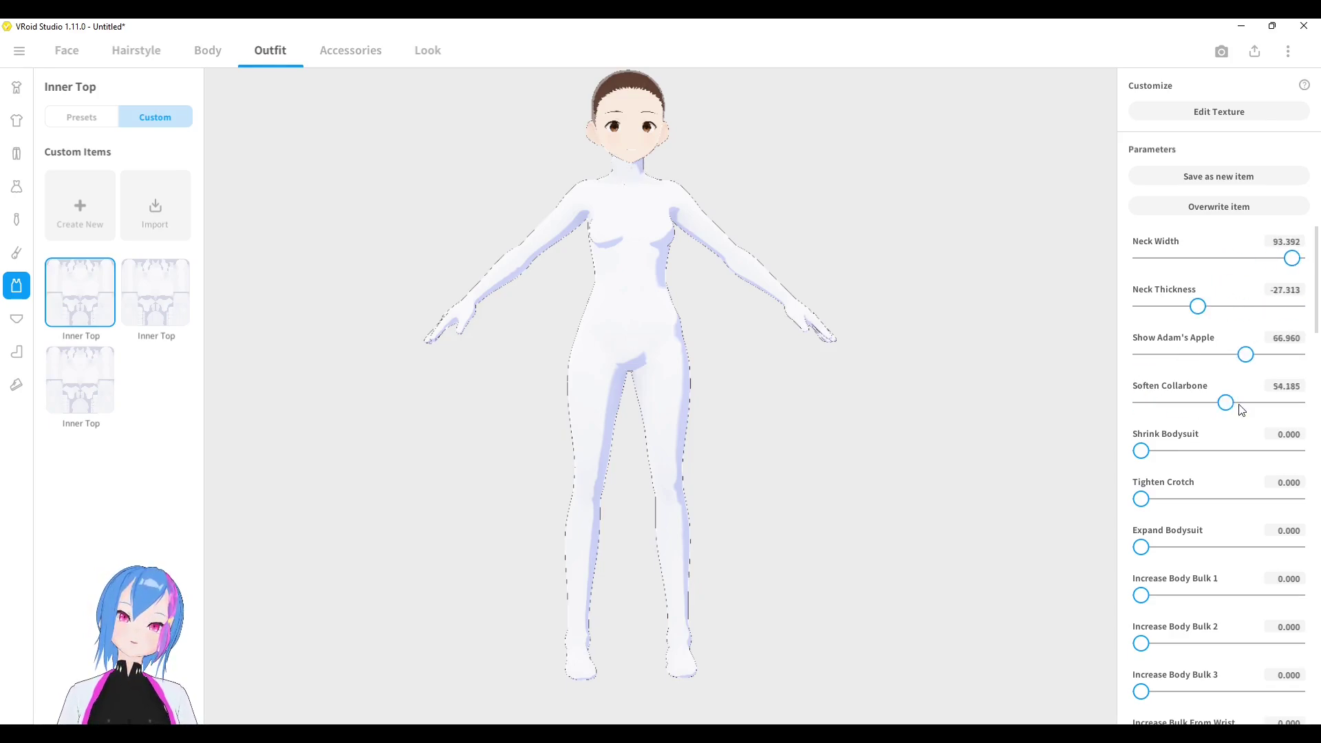
{"action": "key", "text": "ctrl+z"}
{"action": "key", "text": "ctrl+z"}
{"action": "key", "text": "ctrl+z"}
- Set the bodysuit's Neck Width to about -14, Neck Thickness to about -7 and Shrink Bodysuit to about 74
{"action": "left_click_drag", "start_coordinate": [1292, 259], "coordinate": [1190, 258]}
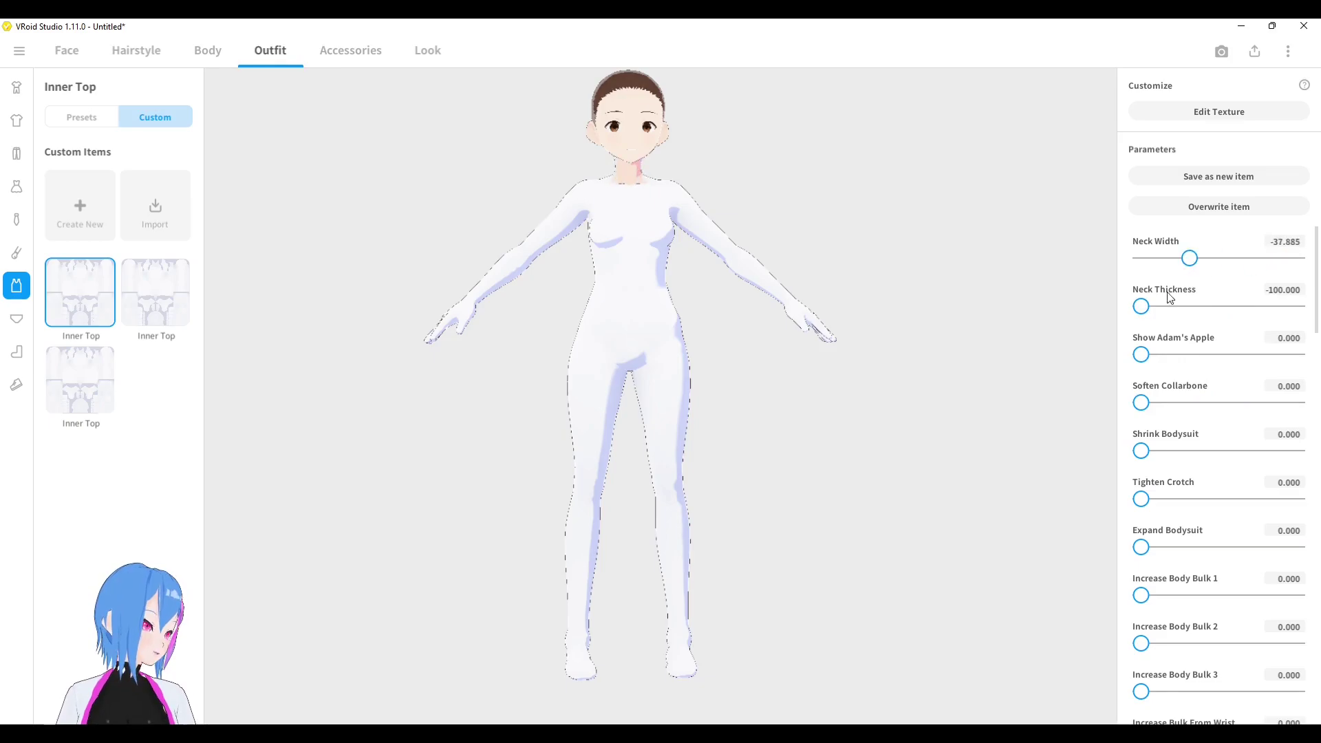
{"action": "left_click_drag", "start_coordinate": [1145, 358], "coordinate": [1192, 344]}
{"action": "scroll", "coordinate": [914, 443], "scroll_direction": "up", "scroll_amount": 6}
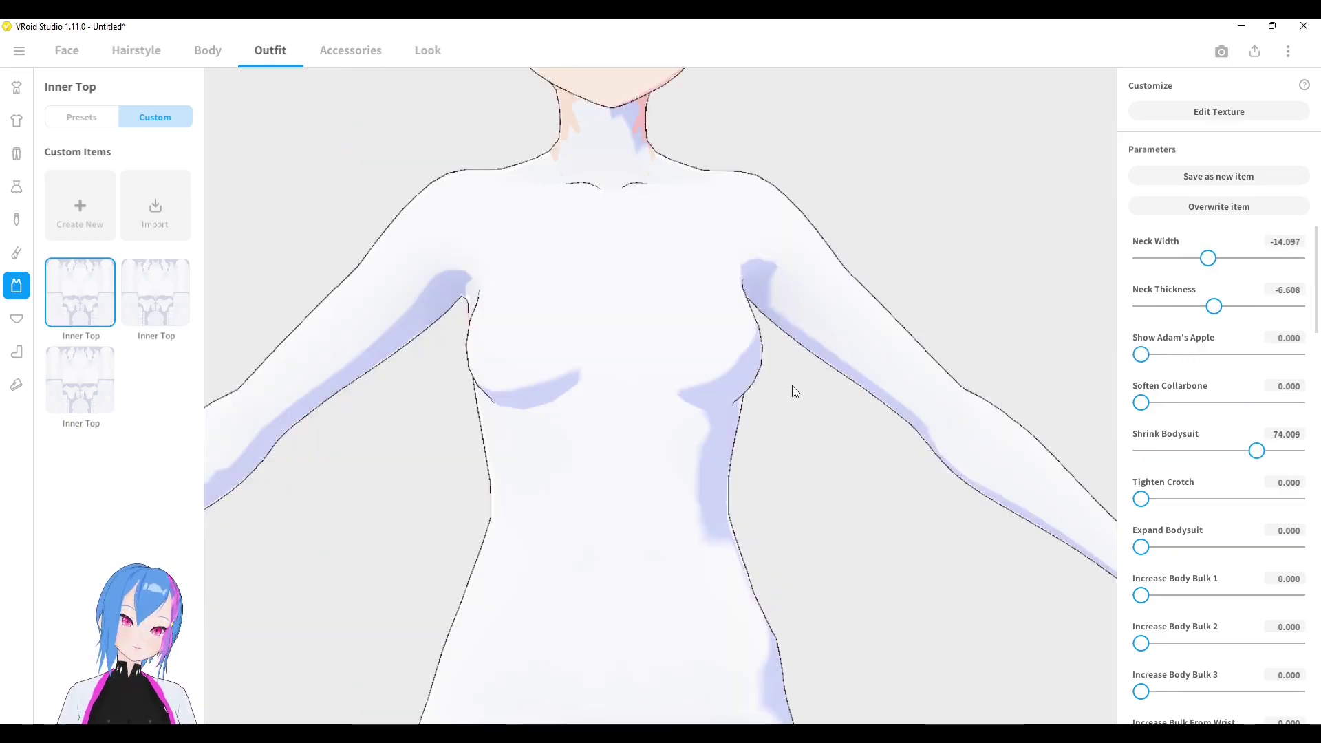
{"action": "scroll", "coordinate": [792, 386], "scroll_direction": "down", "scroll_amount": 10}
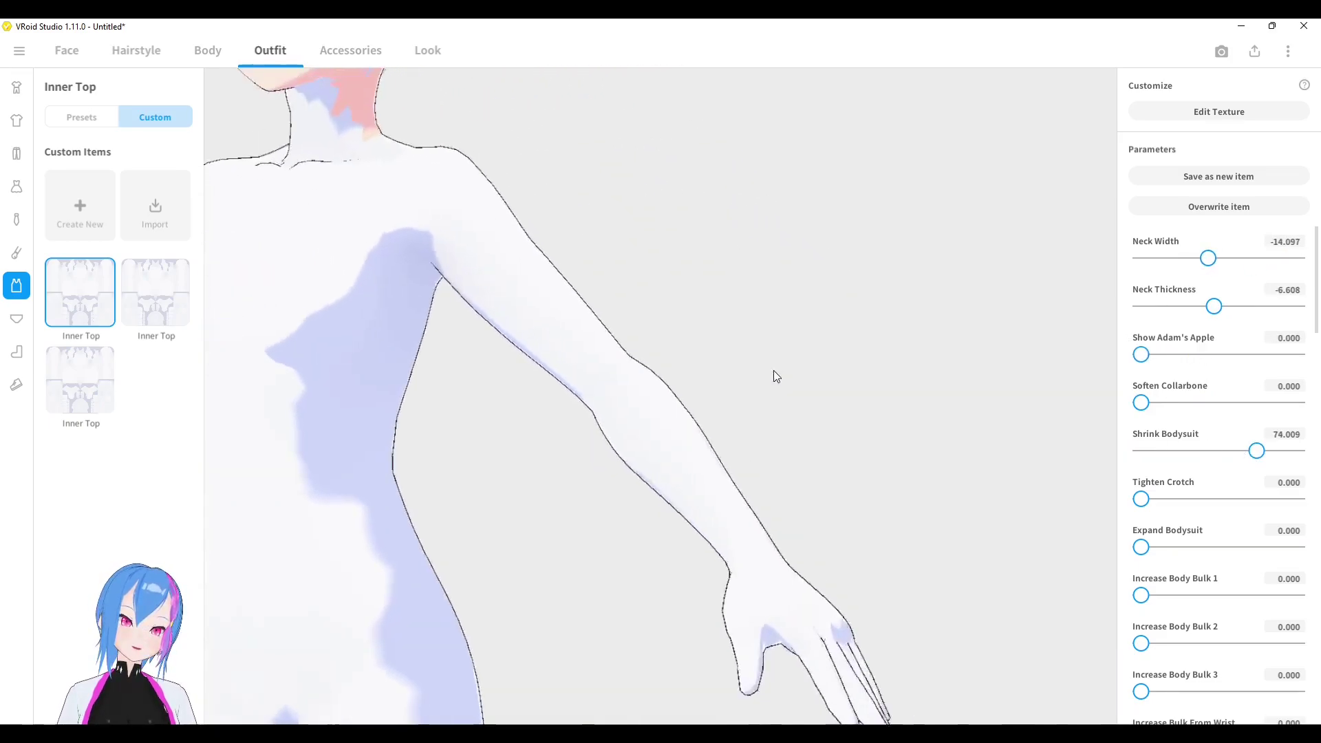
- Reset Shrink Bodysuit, and try Tighten Crotch and Expand Bodysuit at 100 one after the other, returning both to 0
{"action": "left_click_drag", "start_coordinate": [1154, 501], "coordinate": [1297, 499]}
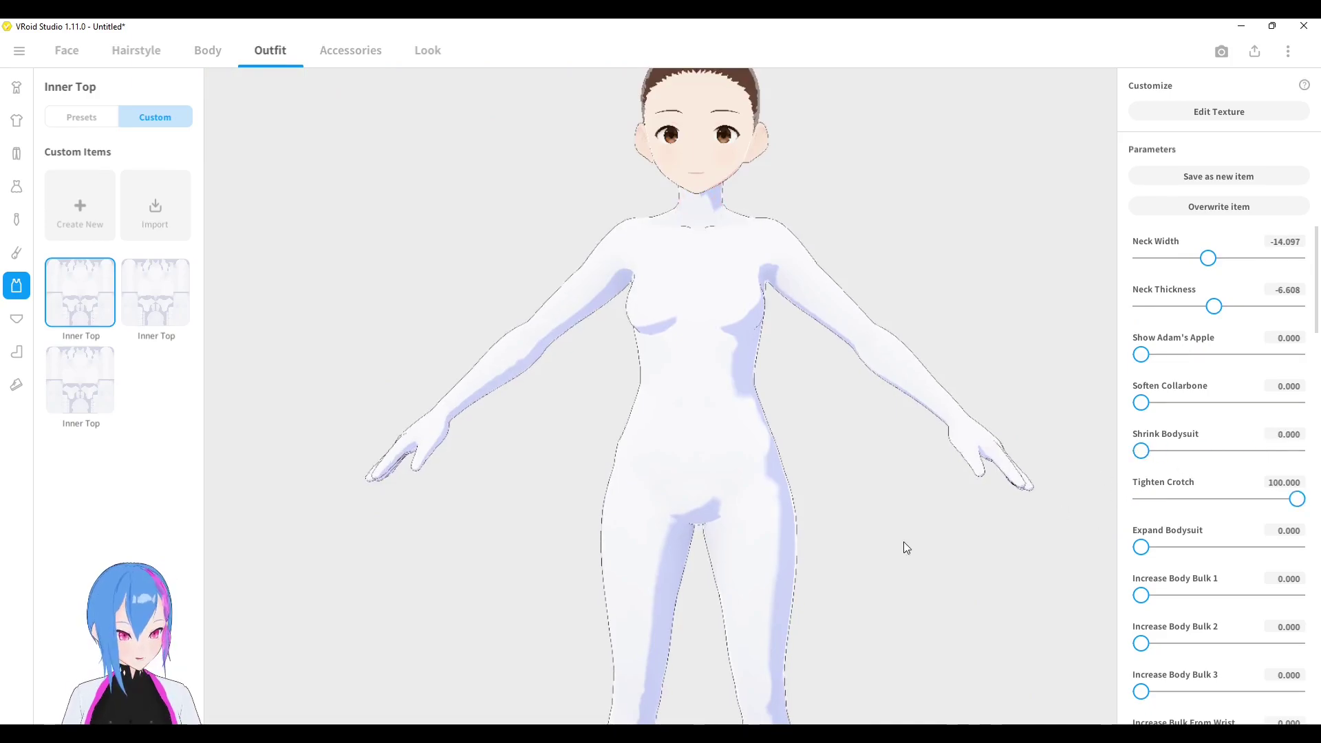
{"action": "right_click_drag", "start_coordinate": [904, 547], "coordinate": [583, 510]}
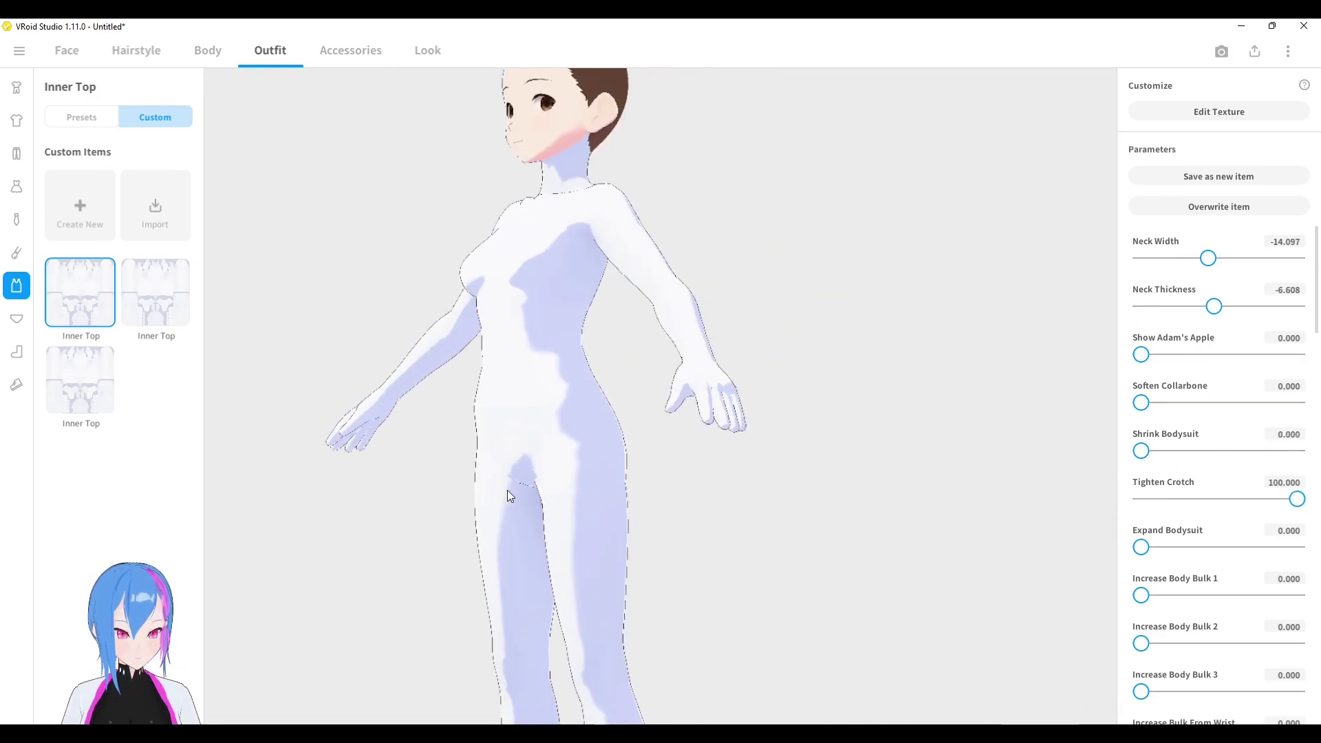
{"action": "left_click_drag", "start_coordinate": [1141, 547], "coordinate": [1297, 547]}
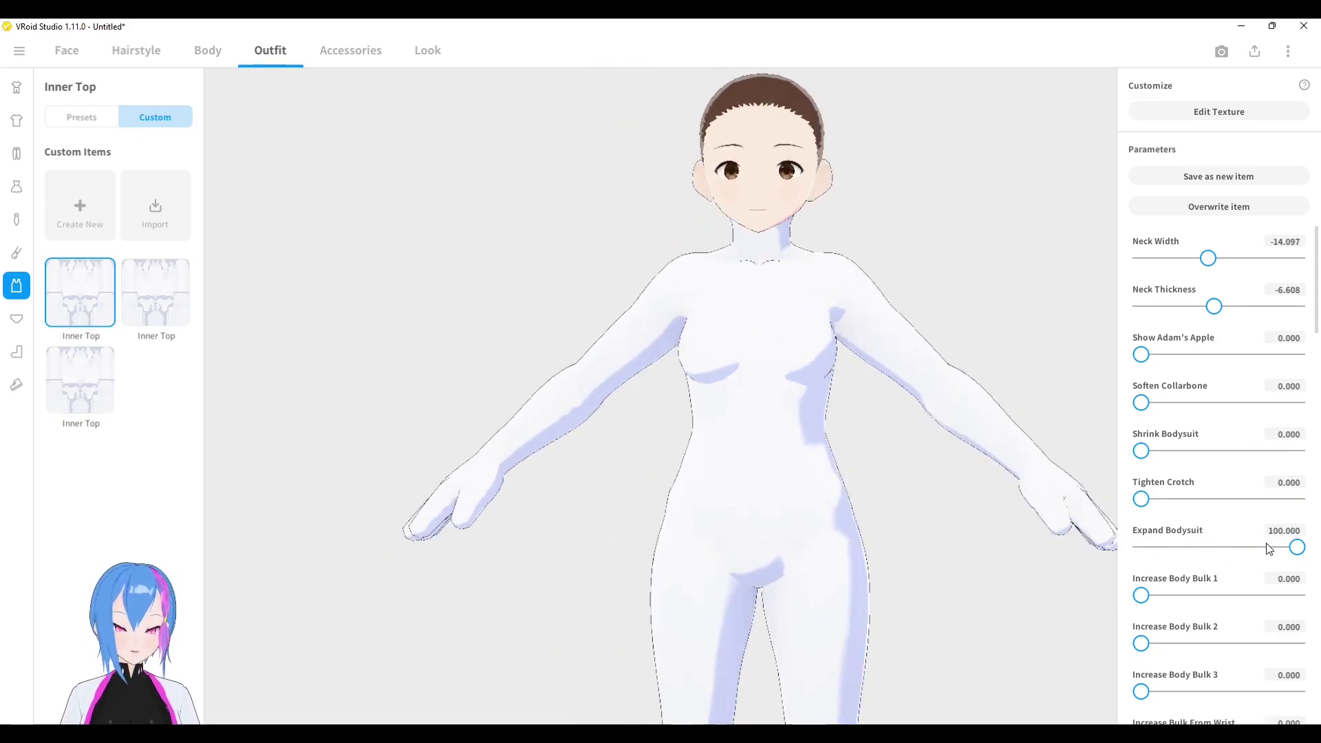
{"action": "left_click_drag", "start_coordinate": [1267, 547], "coordinate": [827, 435]}
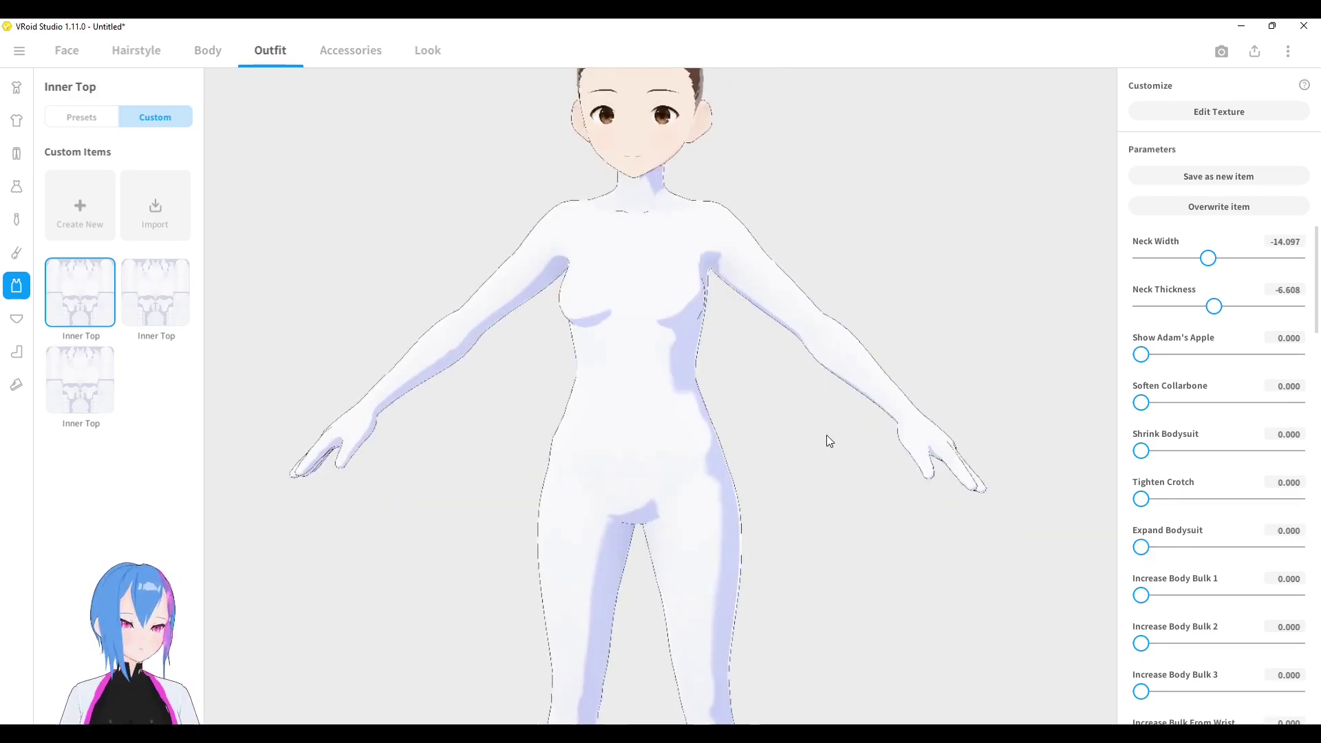
- Try the Increase Body Bulk and Increase Bulk From Wrist parameters and return them to 0
{"action": "left_click_drag", "start_coordinate": [1141, 601], "coordinate": [1101, 647]}
{"action": "mouse_move", "coordinate": [1142, 692]}
{"action": "left_mouse_down"}
{"action": "mouse_move", "coordinate": [1297, 693]}
{"action": "mouse_move", "coordinate": [1134, 694]}
{"action": "left_mouse_up"}
{"action": "scroll", "coordinate": [1142, 688], "scroll_direction": "down", "scroll_amount": 3}
{"action": "mouse_move", "coordinate": [1144, 535]}
{"action": "left_mouse_down"}
{"action": "mouse_move", "coordinate": [1277, 535]}
{"action": "mouse_move", "coordinate": [1137, 536]}
{"action": "left_mouse_up"}
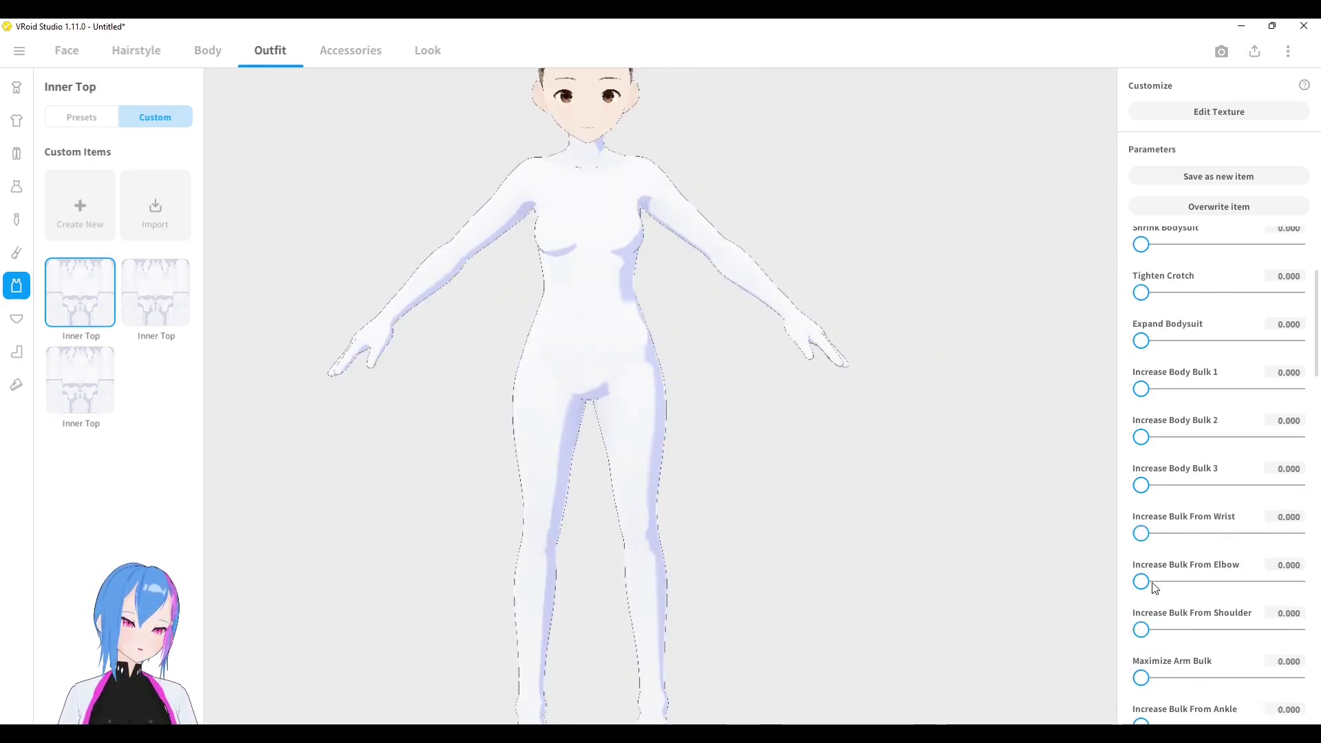
- Try arm bulk from the elbow, from the shoulder at 100 and 500, and Maximize Arm Bulk, returning each to 0
{"action": "left_click_drag", "start_coordinate": [1145, 585], "coordinate": [1300, 582]}
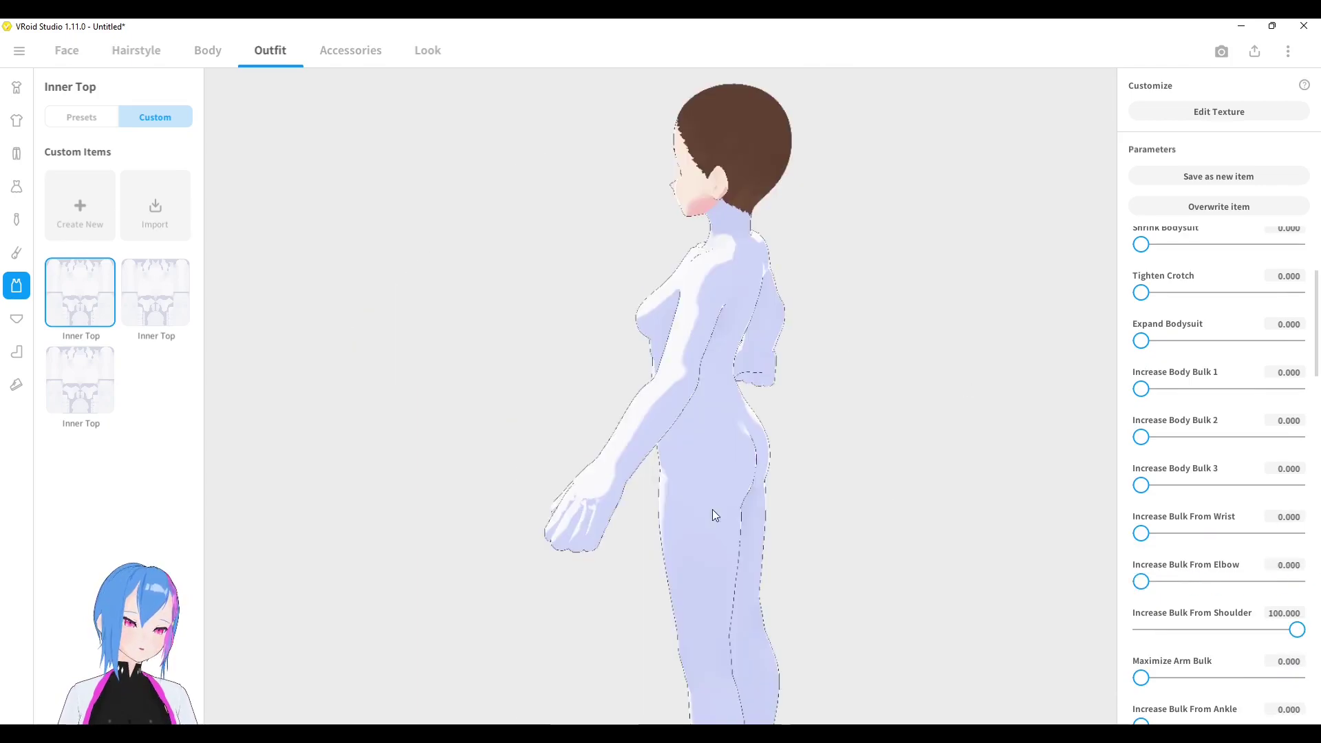
{"action": "right_click_drag", "start_coordinate": [712, 509], "coordinate": [801, 503]}
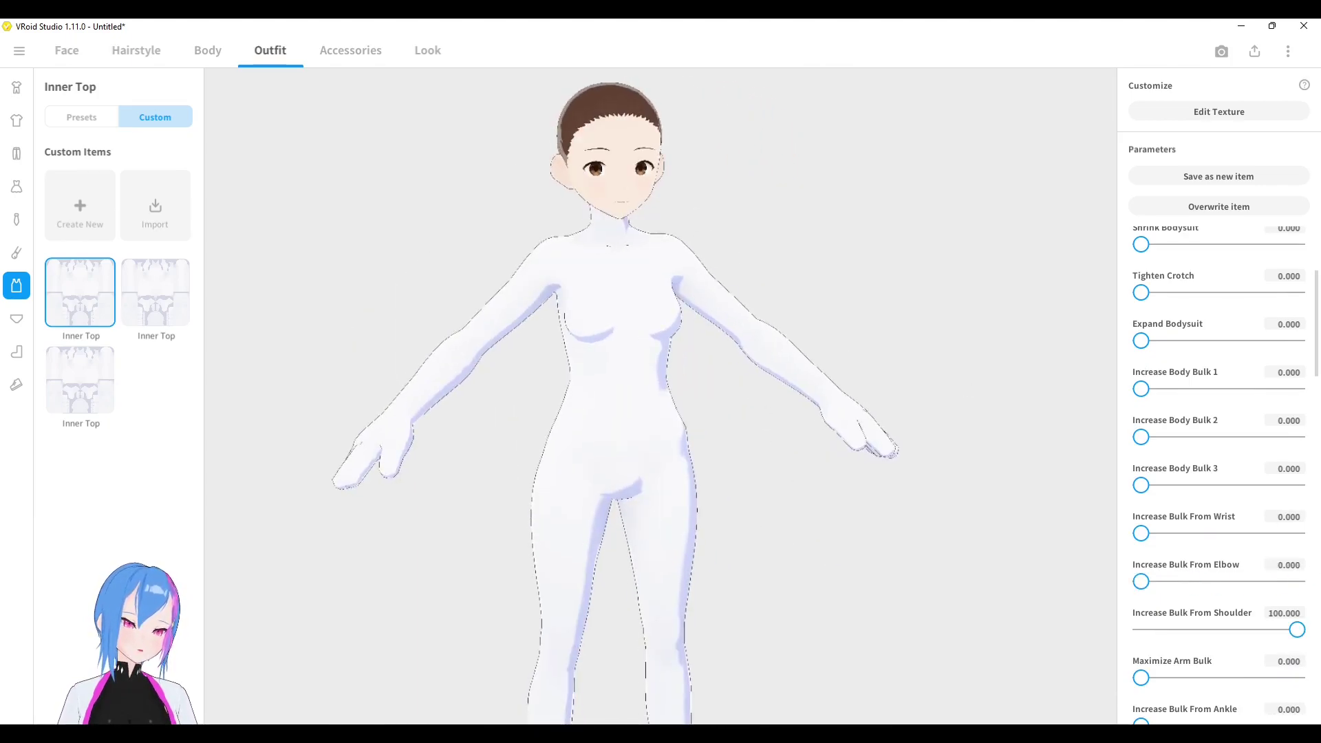
{"action": "left_click", "coordinate": [1275, 615]}
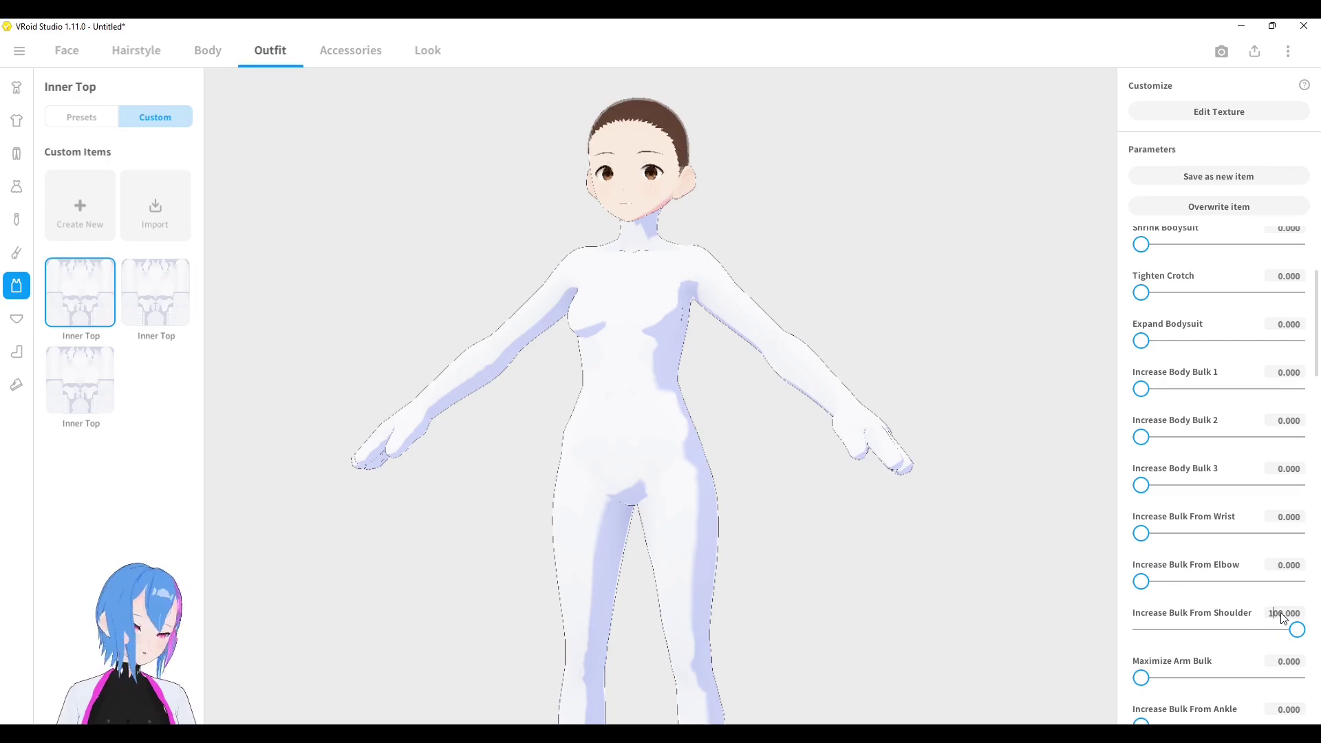
{"action": "type", "text": "5"}
{"action": "key", "text": "Return"}
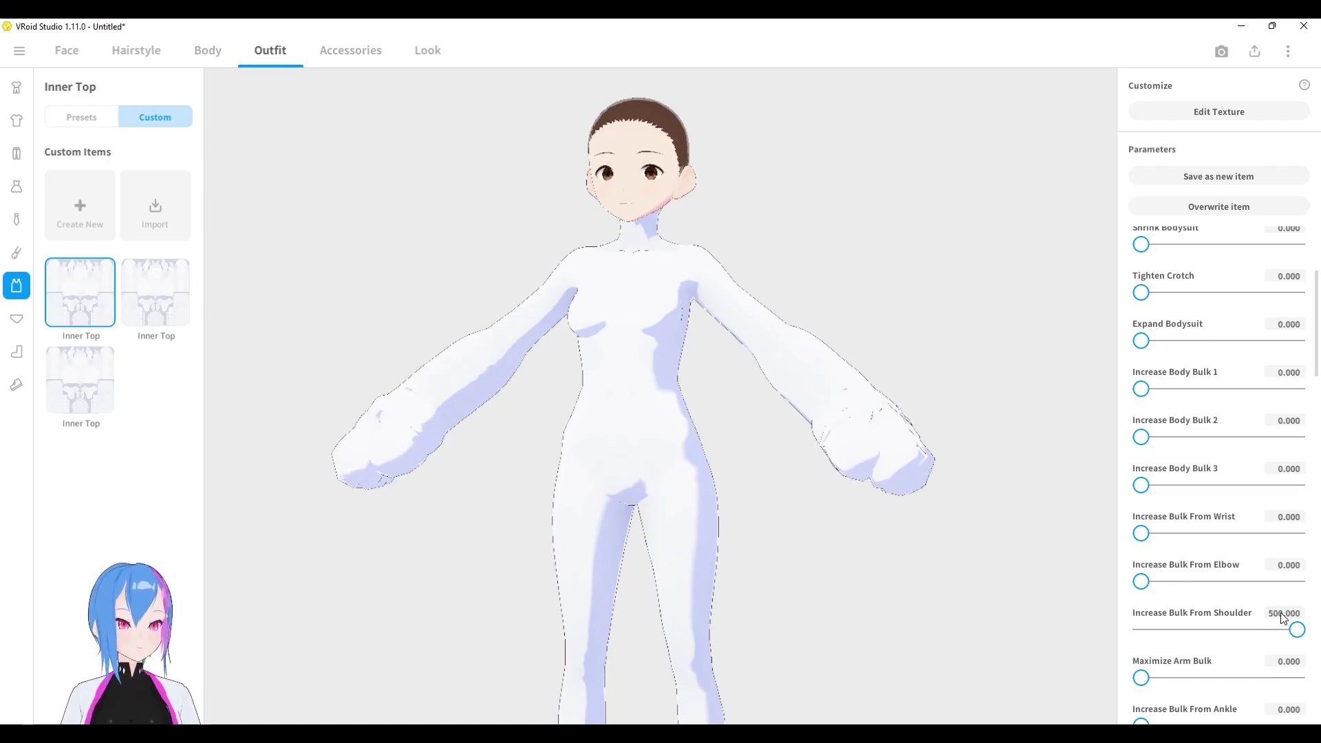
{"action": "key", "text": "ctrl+z"}
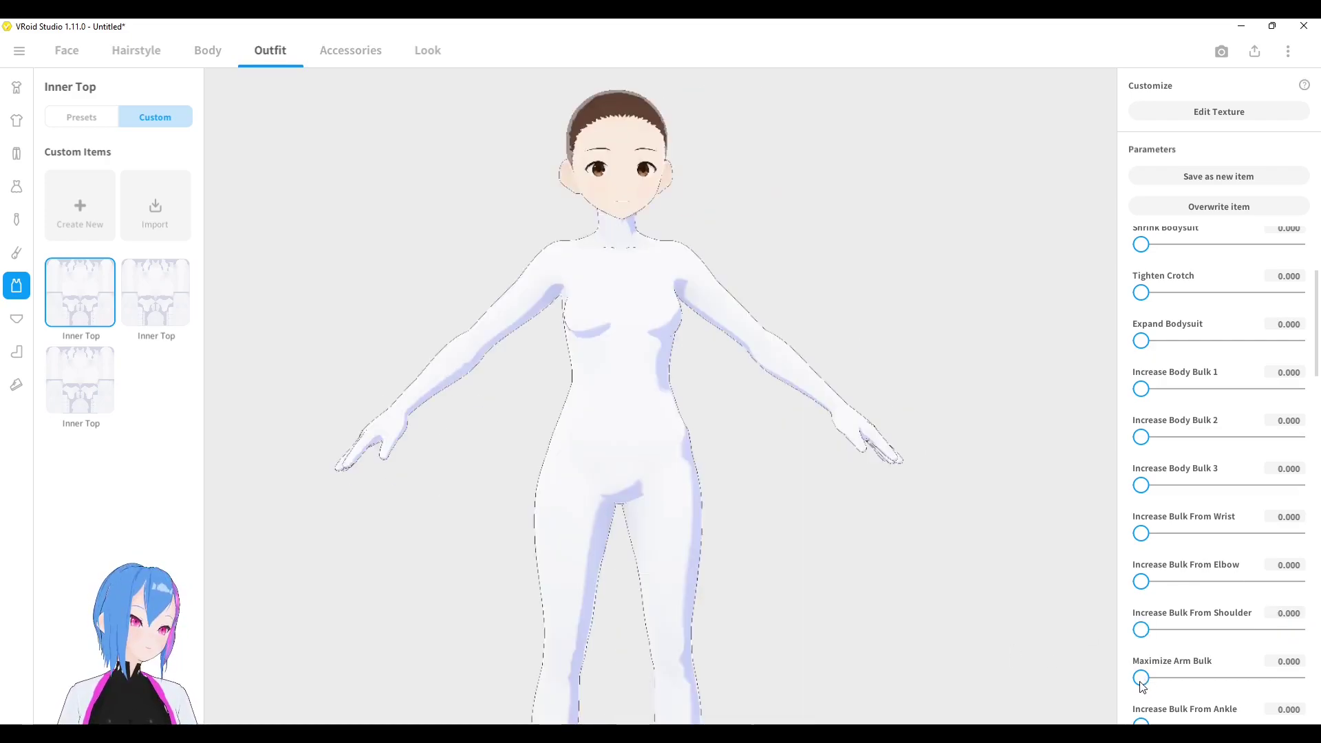
{"action": "left_click_drag", "start_coordinate": [1140, 681], "coordinate": [1274, 684]}
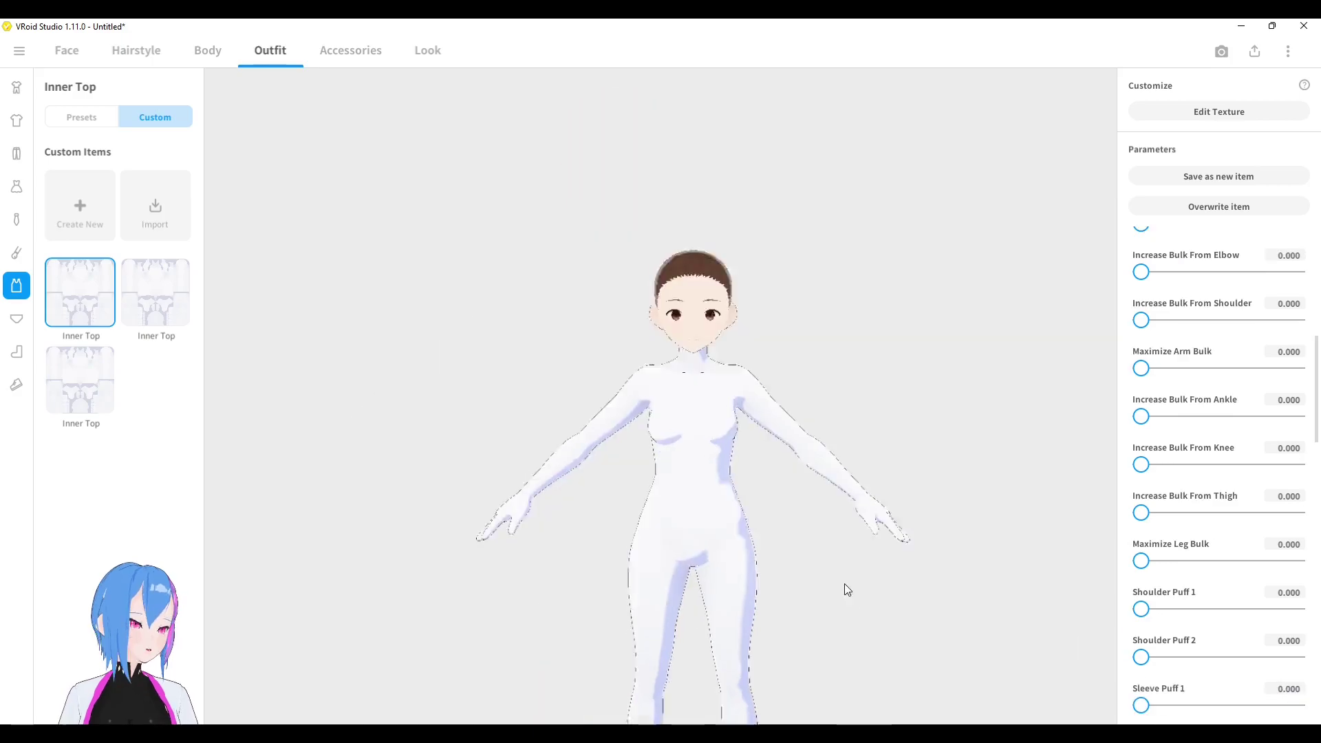
- Try Increase Bulk From Ankle at 200 on the bodysuit's legs and undo it
{"action": "middle_click_drag", "start_coordinate": [844, 584], "coordinate": [880, 477]}
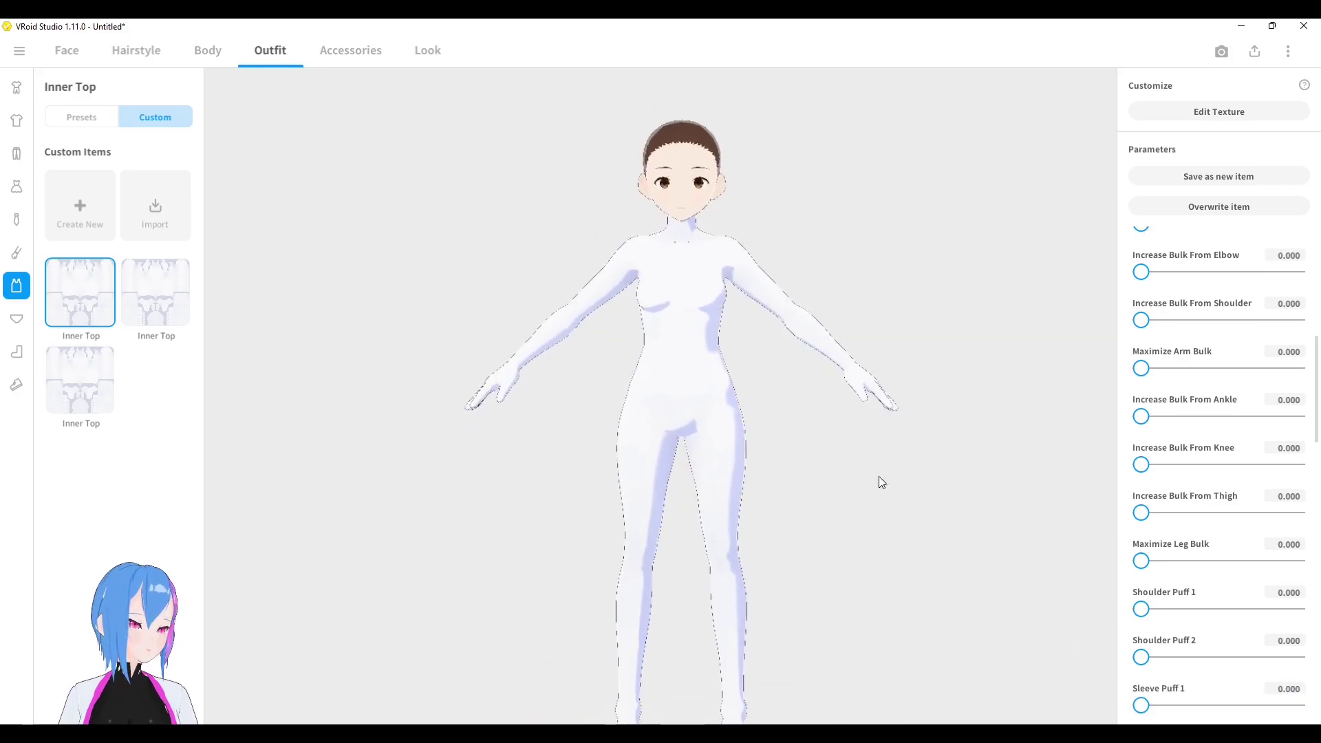
{"action": "middle_click_drag", "start_coordinate": [848, 612], "coordinate": [855, 564]}
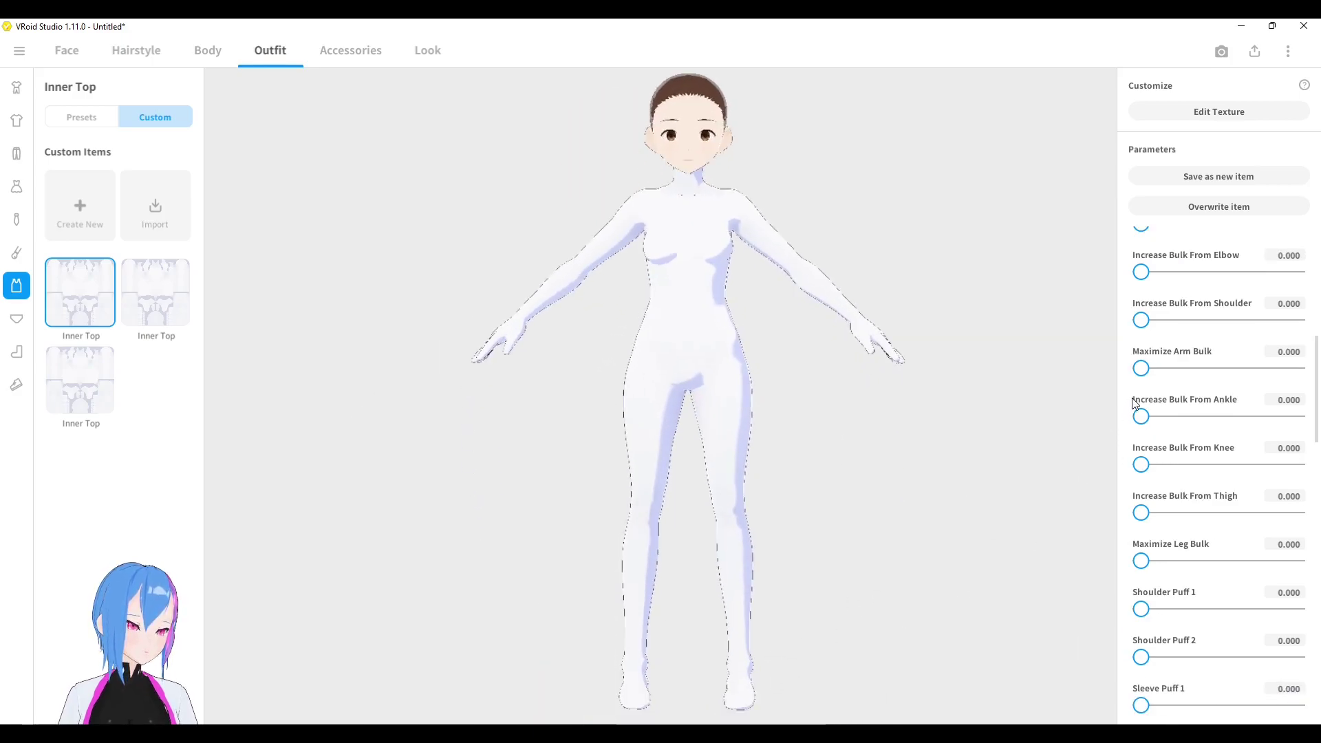
{"action": "left_click_drag", "start_coordinate": [1141, 417], "coordinate": [1301, 415]}
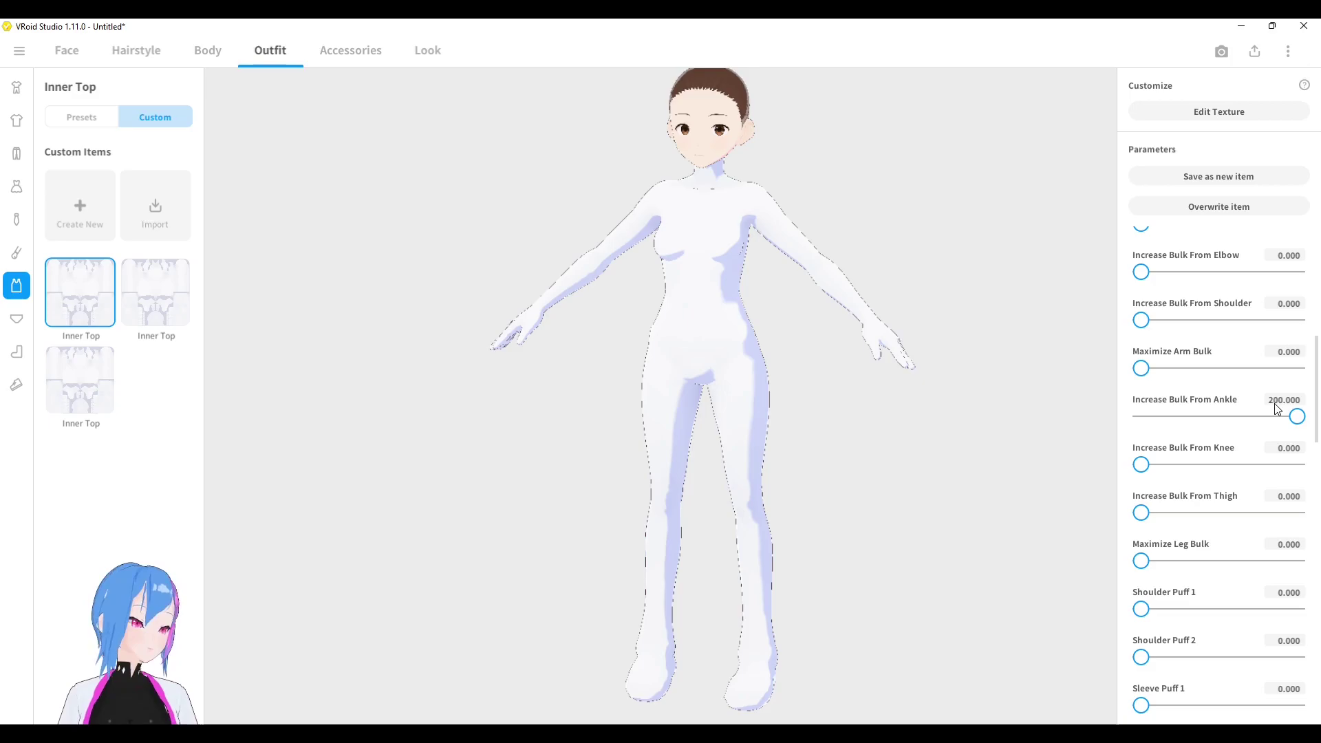
{"action": "middle_click_drag", "start_coordinate": [764, 584], "coordinate": [716, 564]}
{"action": "right_click_drag", "start_coordinate": [715, 564], "coordinate": [878, 544]}
{"action": "key", "text": "ctrl+z"}
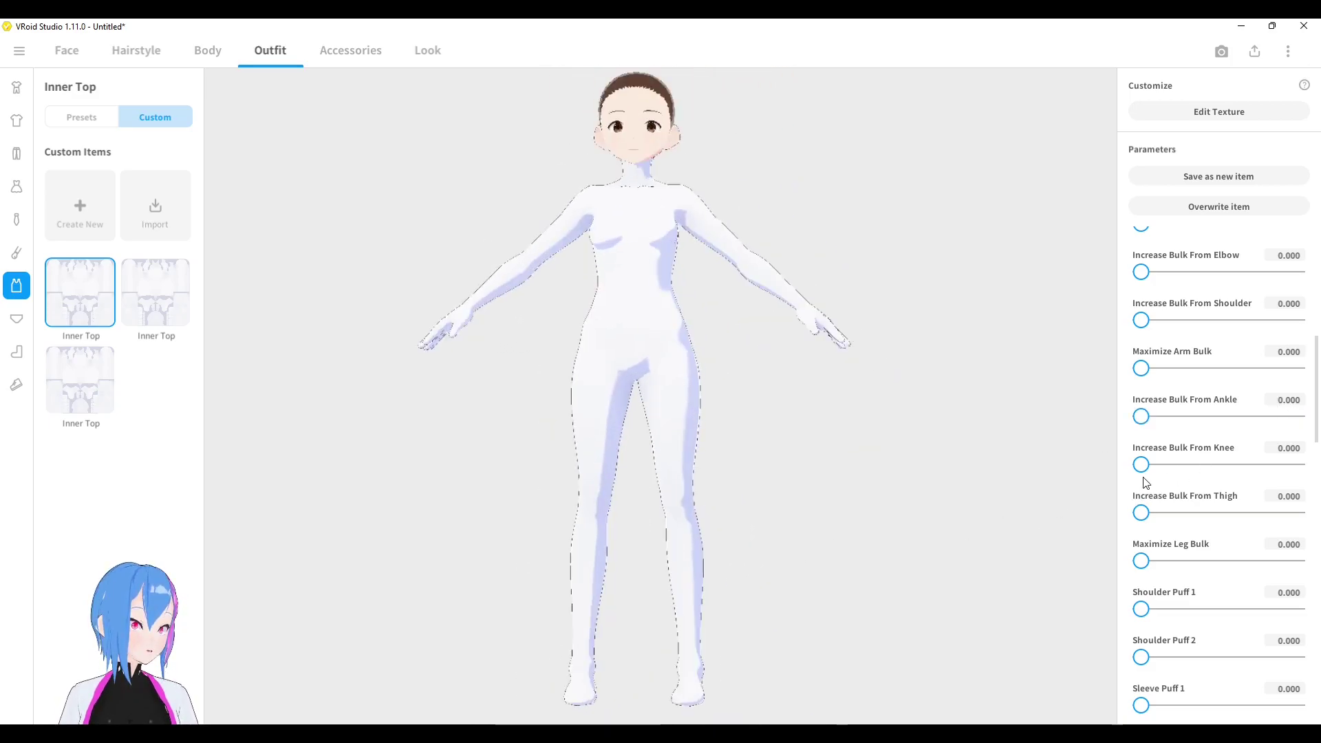
- Try Increase Bulk From Knee and Increase Bulk From Thigh at 100 each, undoing both changes
{"action": "left_click_drag", "start_coordinate": [1142, 470], "coordinate": [1298, 469]}
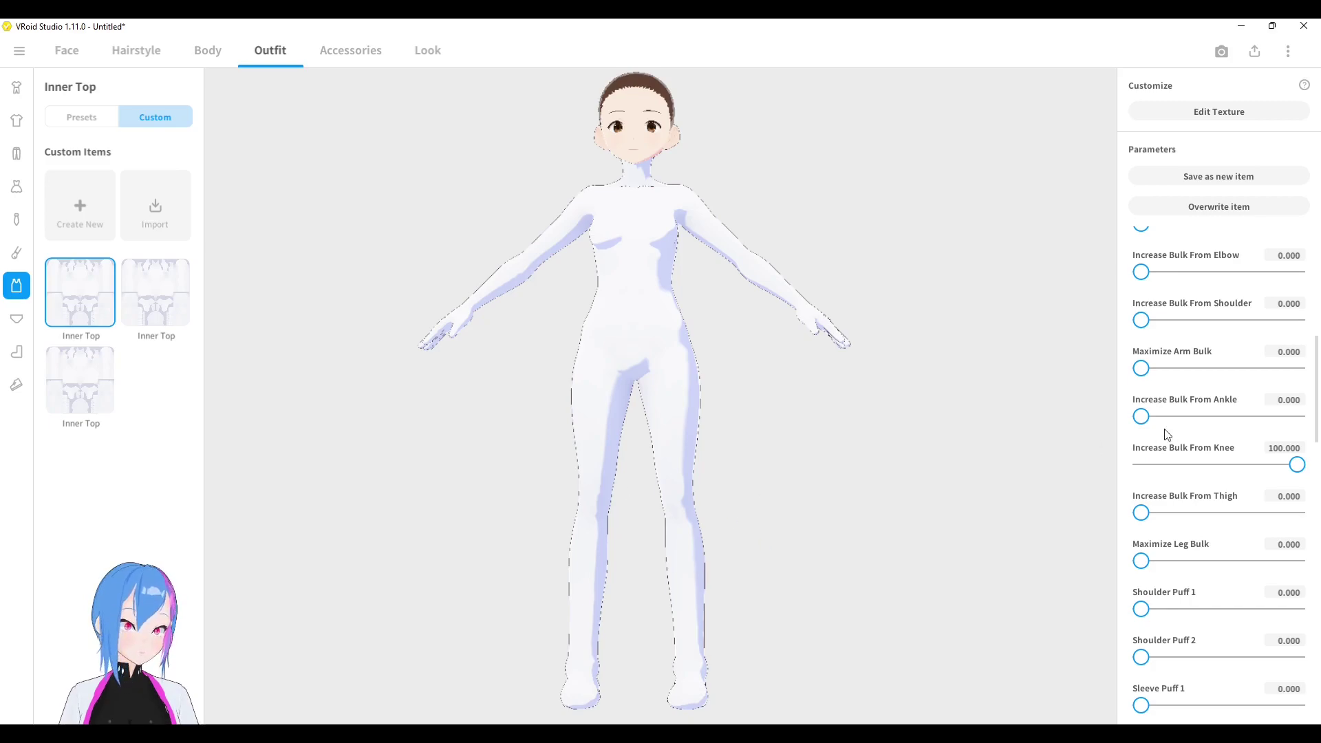
{"action": "key", "text": "ctrl+z"}
{"action": "middle_click_drag", "start_coordinate": [787, 534], "coordinate": [812, 526]}
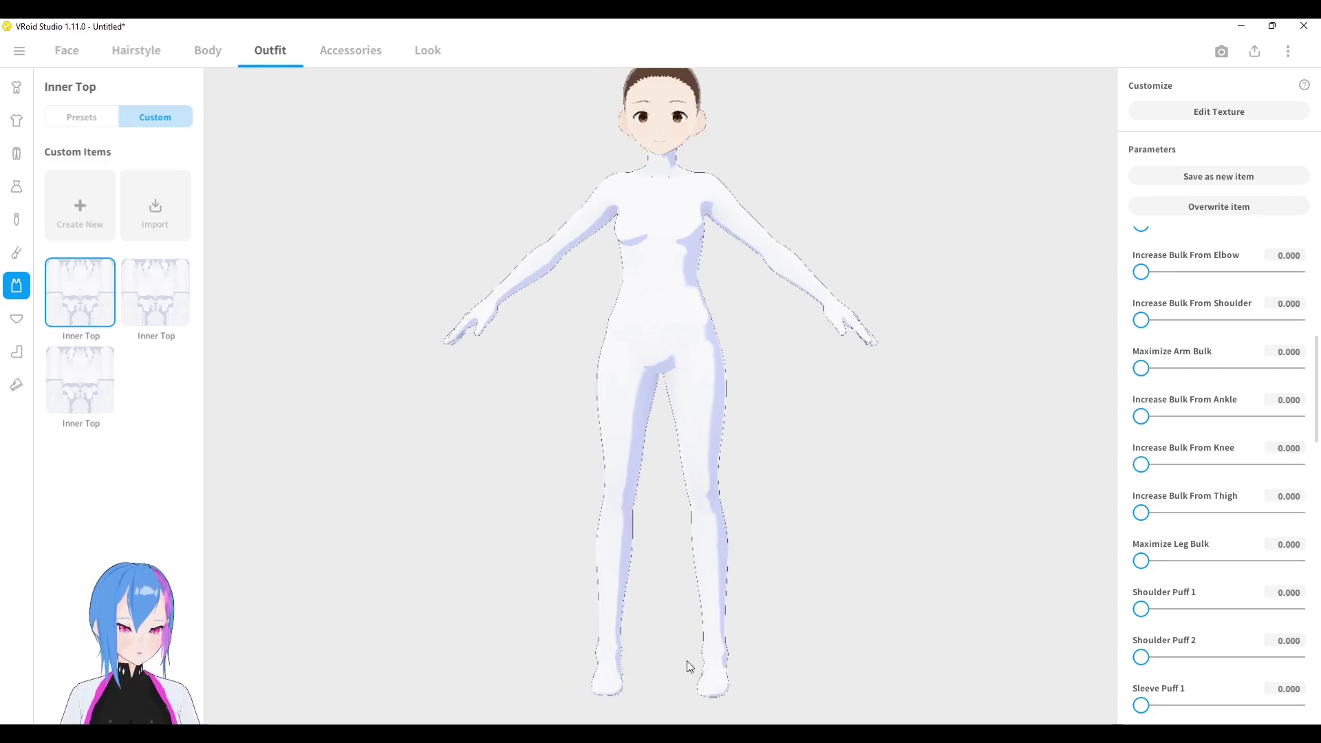
{"action": "left_click_drag", "start_coordinate": [1142, 512], "coordinate": [1311, 501]}
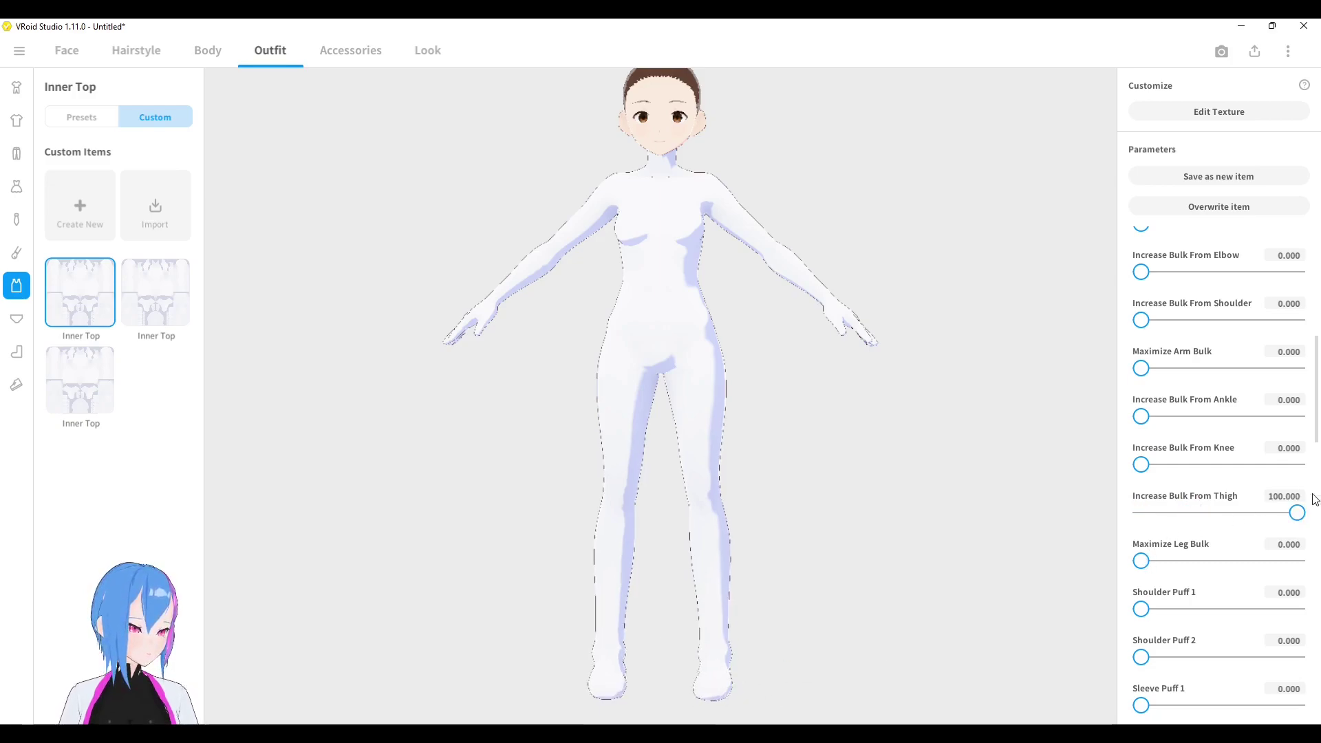
{"action": "key", "text": "ctrl+z"}
- Try Maximize Leg Bulk at 100, check the legs from an angle and return it to 0
{"action": "right_click_drag", "start_coordinate": [940, 523], "coordinate": [864, 493]}
{"action": "left_click_drag", "start_coordinate": [1141, 561], "coordinate": [1297, 561]}
{"action": "left_click_drag", "start_coordinate": [796, 543], "coordinate": [697, 522]}
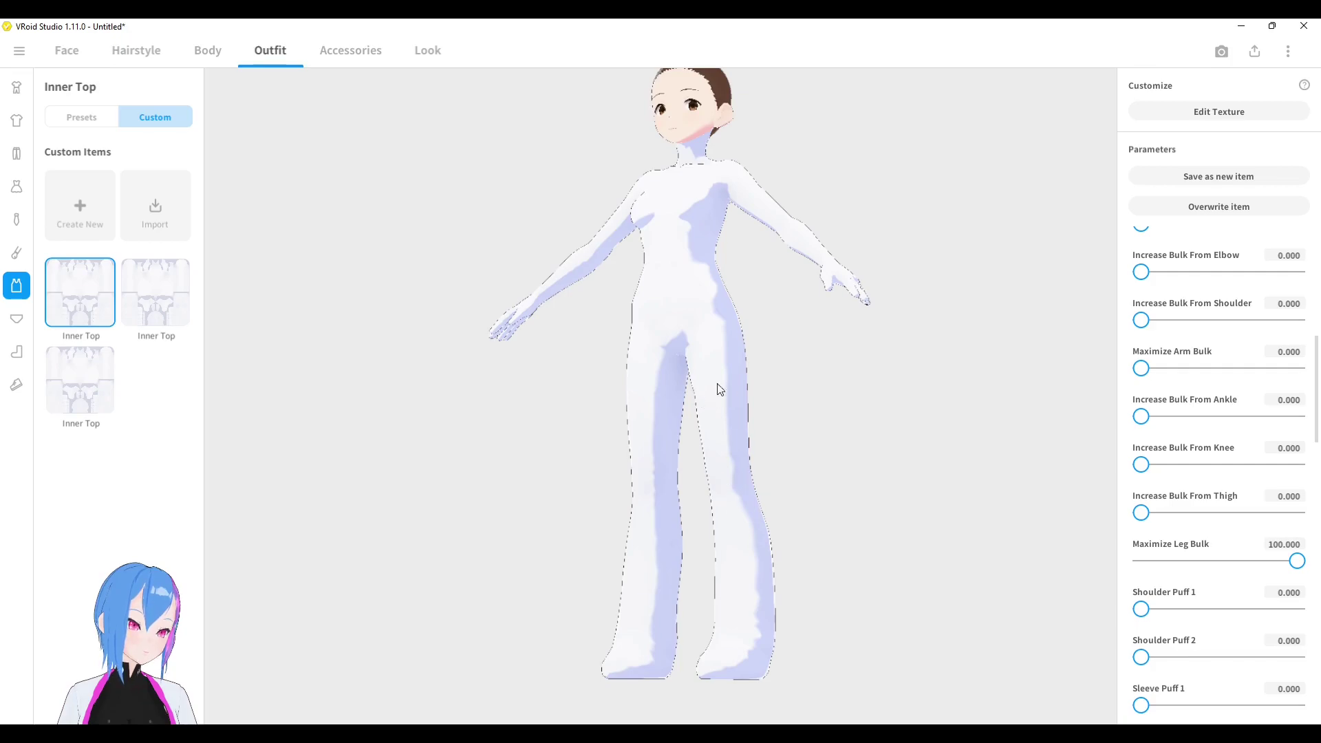
{"action": "left_click", "coordinate": [1189, 561]}
- Try Shoulder Puff 1 at 100 and raise Shoulder Puff 2 in turn, returning both to 0
{"action": "left_click_drag", "start_coordinate": [1141, 471], "coordinate": [1314, 472]}
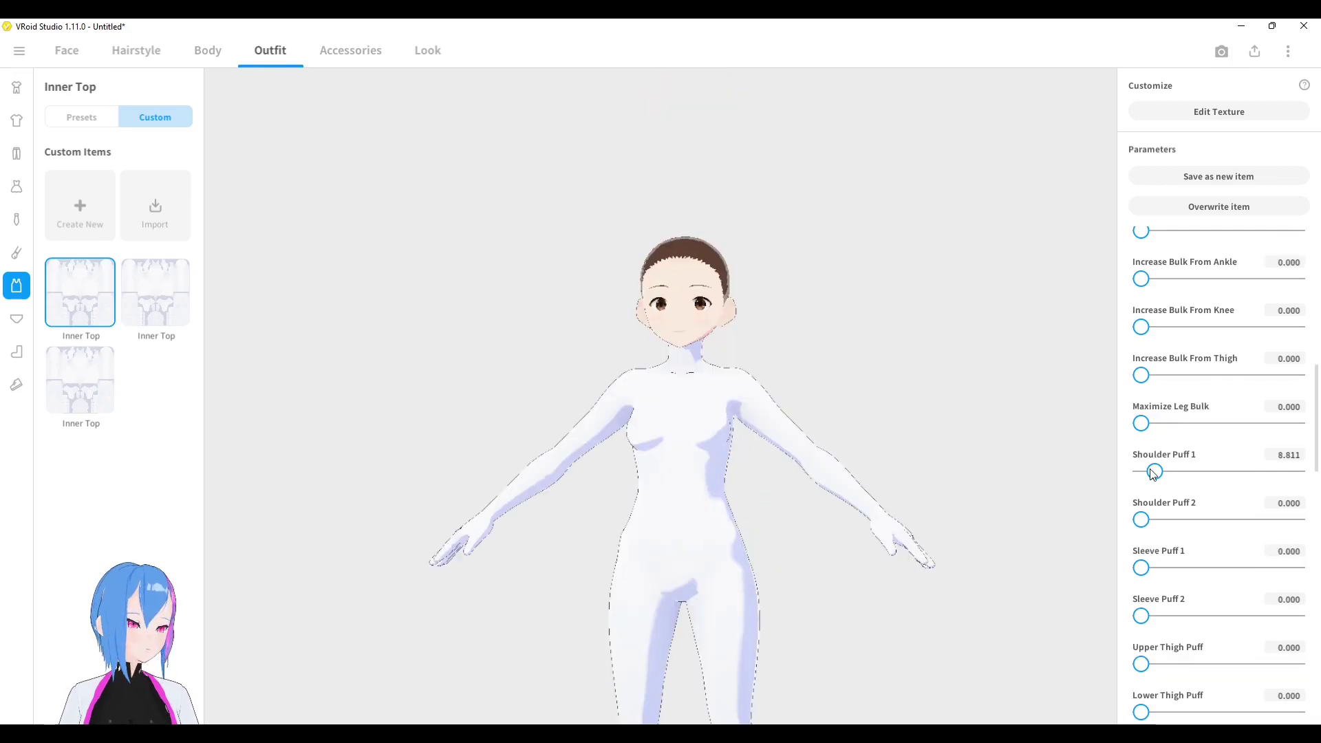
{"action": "scroll", "coordinate": [722, 472], "scroll_direction": "up", "scroll_amount": 4}
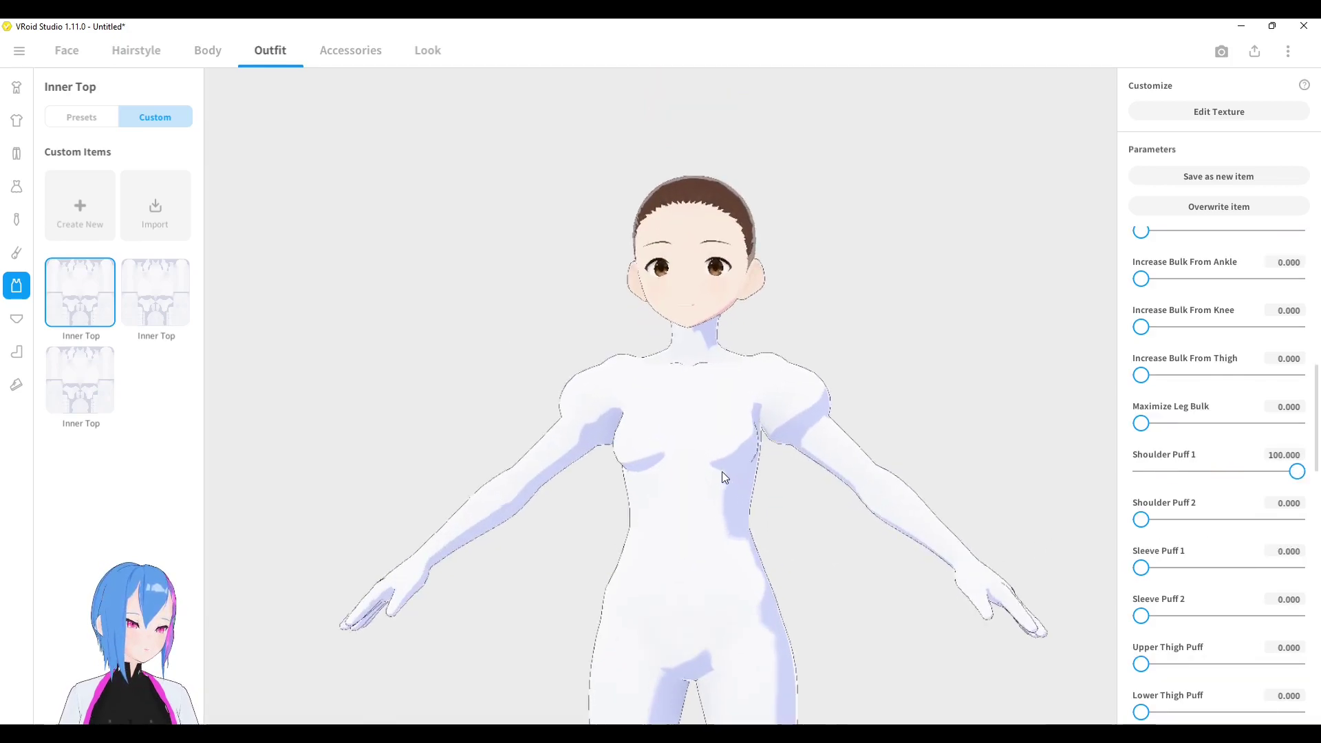
{"action": "right_click_drag", "start_coordinate": [722, 472], "coordinate": [709, 515]}
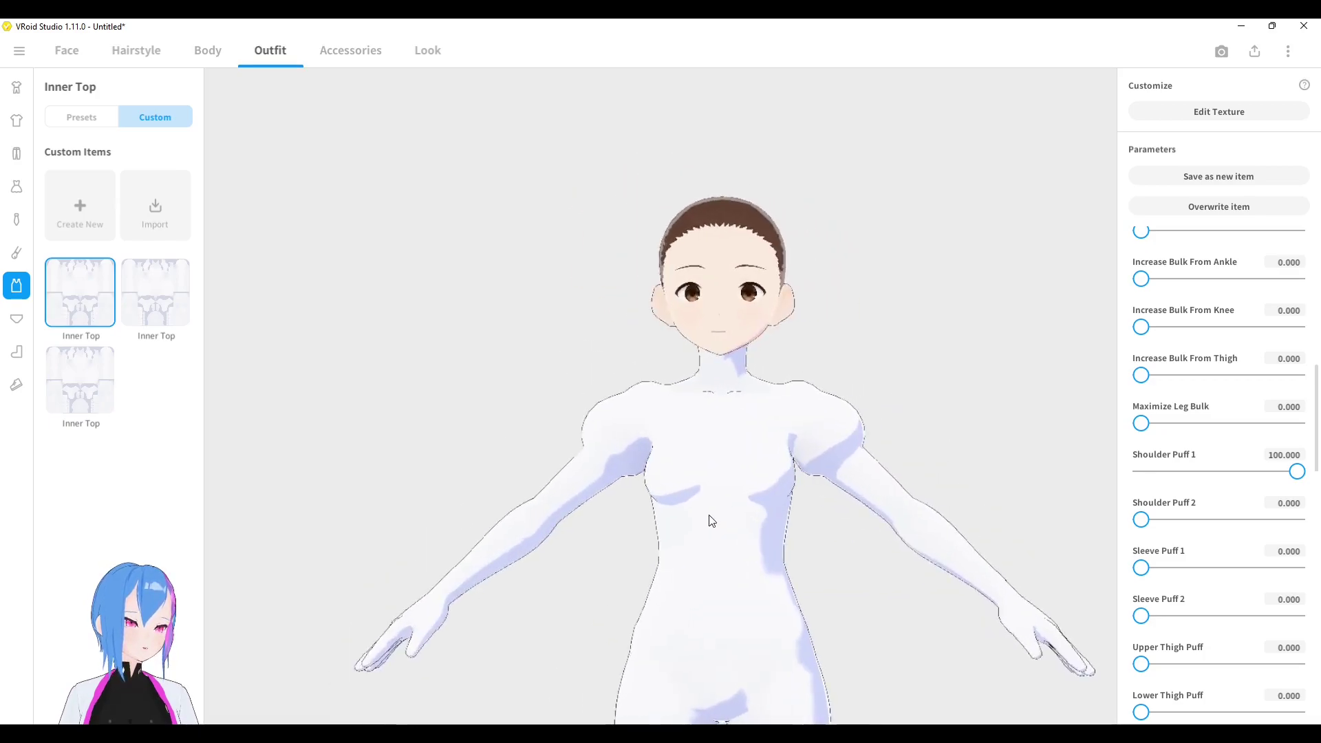
{"action": "key", "text": "ctrl+z"}
{"action": "left_click_drag", "start_coordinate": [1142, 522], "coordinate": [1292, 520]}
{"action": "left_click", "coordinate": [1140, 519]}
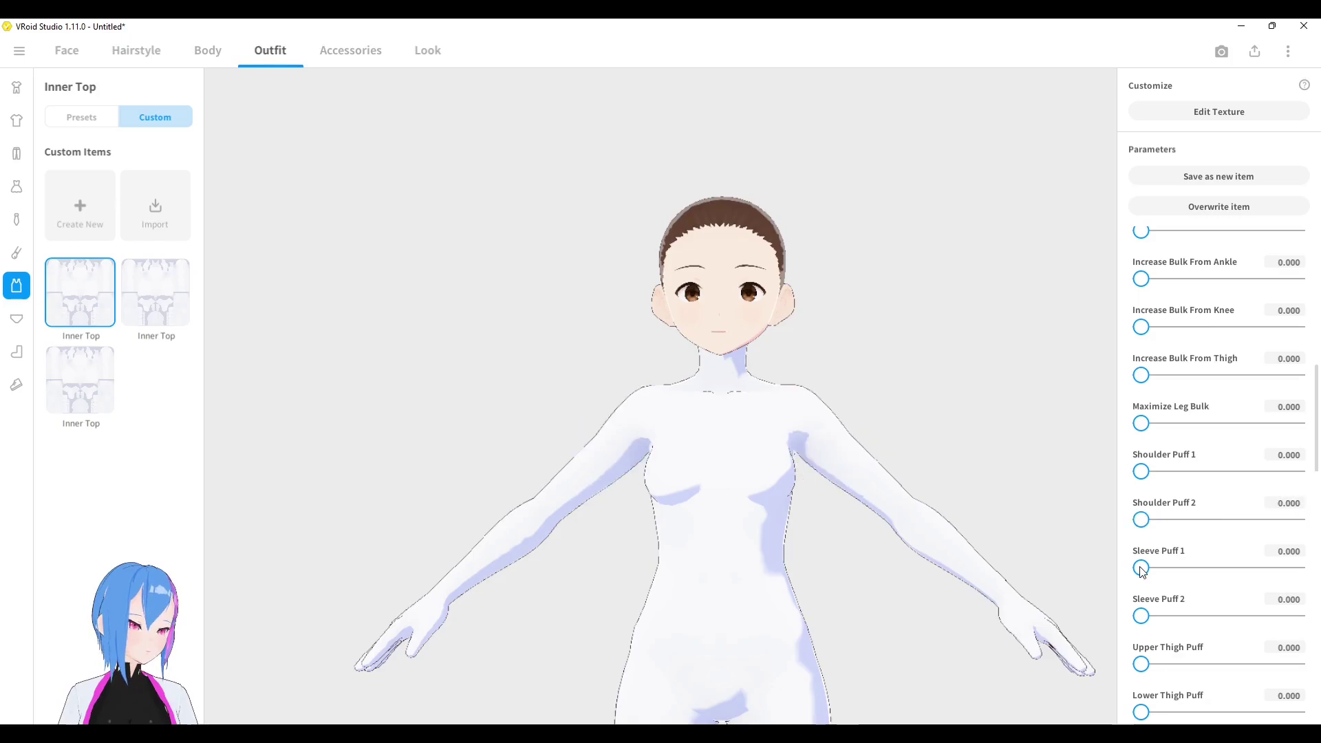
- Try Sleeve Puff 1 at 100 and raise Sleeve Puff 2 in turn, returning both to 0
{"action": "left_click_drag", "start_coordinate": [1142, 570], "coordinate": [1292, 568]}
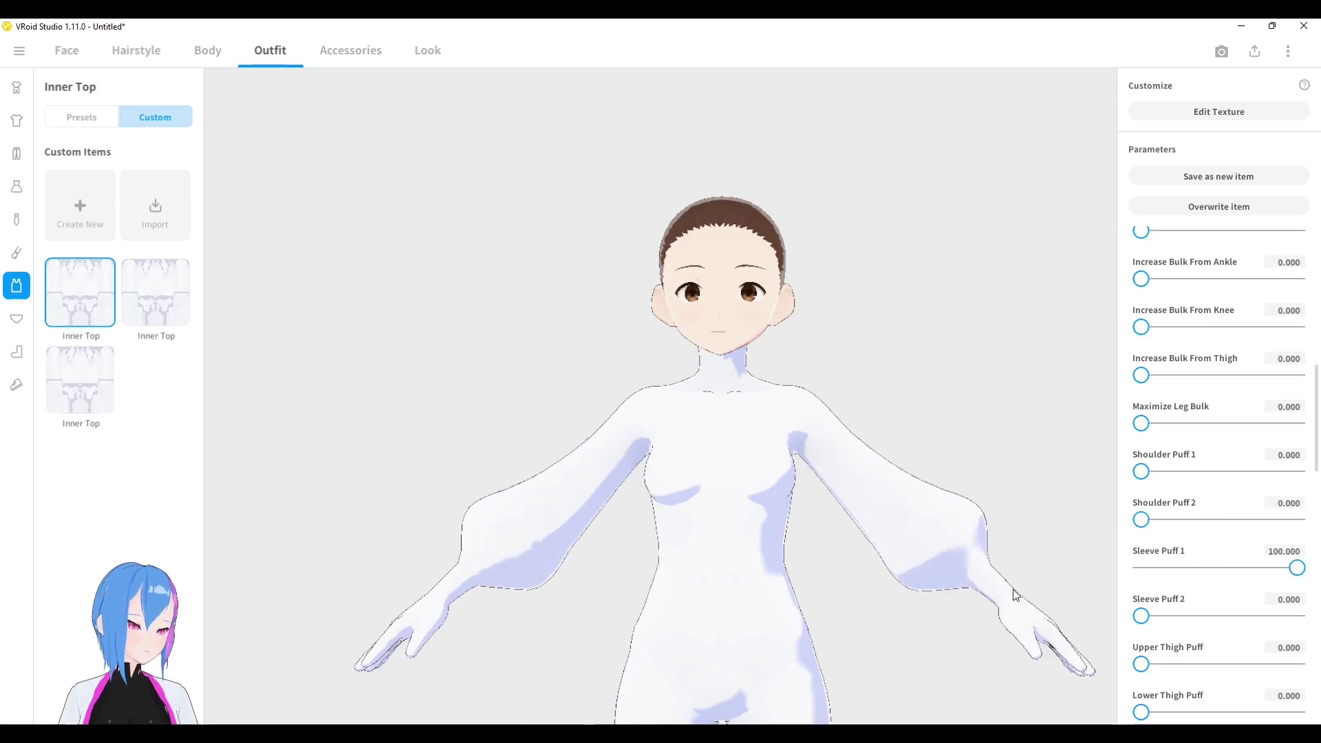
{"action": "left_click", "coordinate": [1141, 568]}
{"action": "left_click_drag", "start_coordinate": [1141, 617], "coordinate": [1284, 619]}
{"action": "key", "text": "ctrl+z"}
- Try Upper Thigh Puff and return it to 0, and set Lower Thigh Puff to 100
{"action": "middle_click_drag", "start_coordinate": [881, 657], "coordinate": [917, 523]}
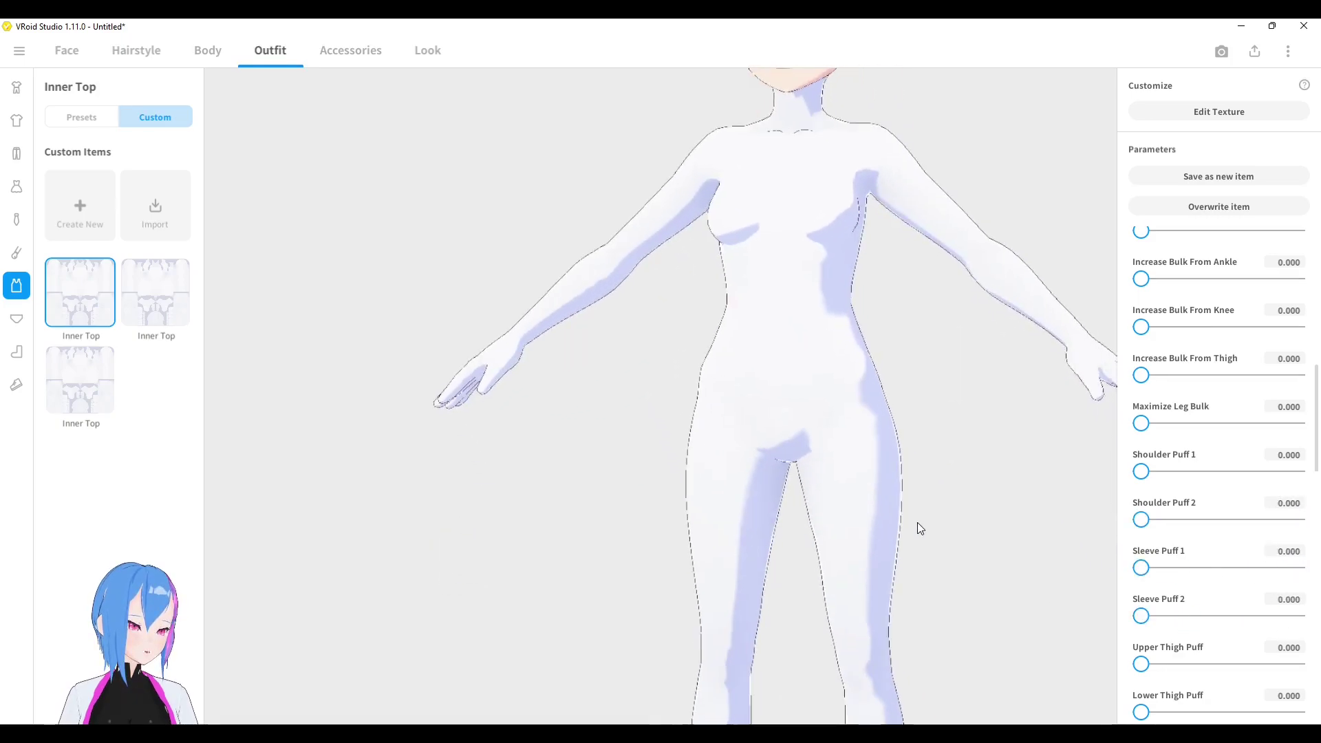
{"action": "left_click_drag", "start_coordinate": [1147, 675], "coordinate": [1292, 664]}
{"action": "left_click", "coordinate": [1141, 664]}
{"action": "left_click_drag", "start_coordinate": [1145, 713], "coordinate": [1298, 713]}
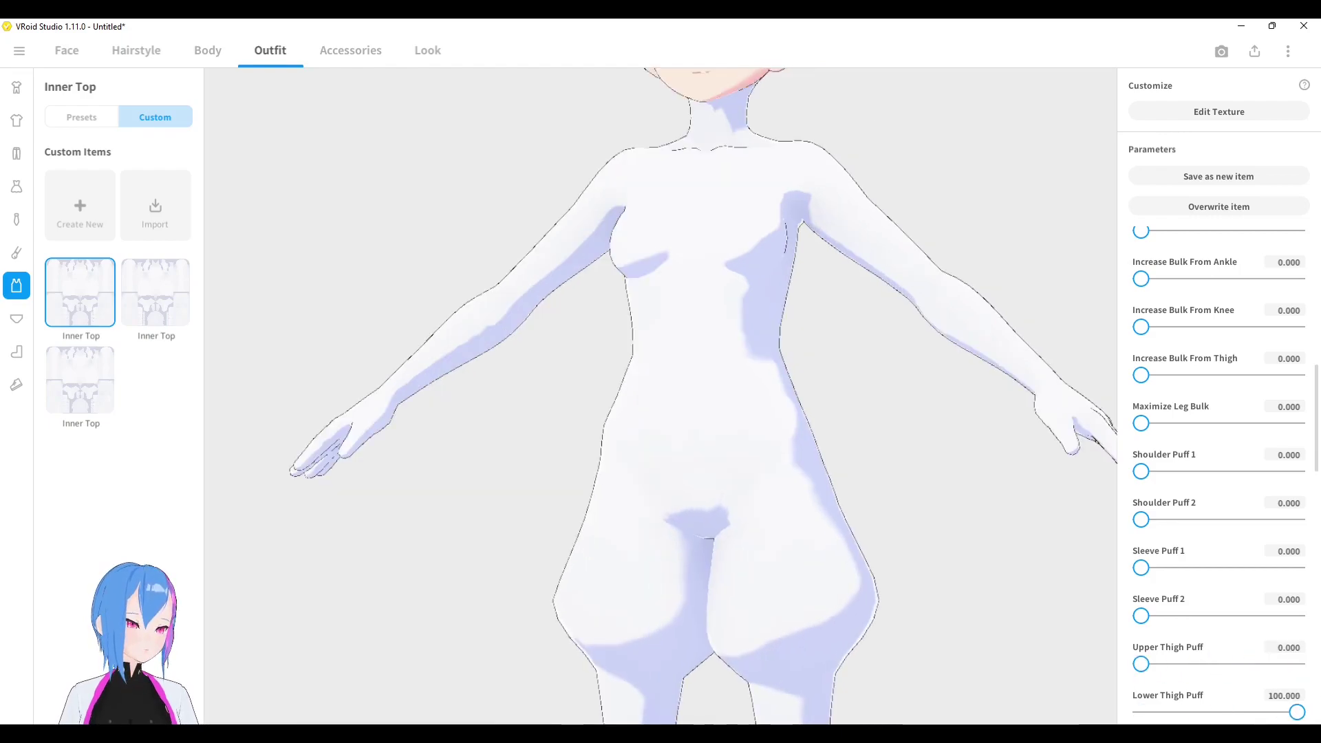
- Reset Lower Thigh Puff to 0, then try Knee Puff and Ankle Puff at about 85 in turn, returning both to 0
{"action": "scroll", "coordinate": [795, 630], "scroll_direction": "down", "scroll_amount": 2}
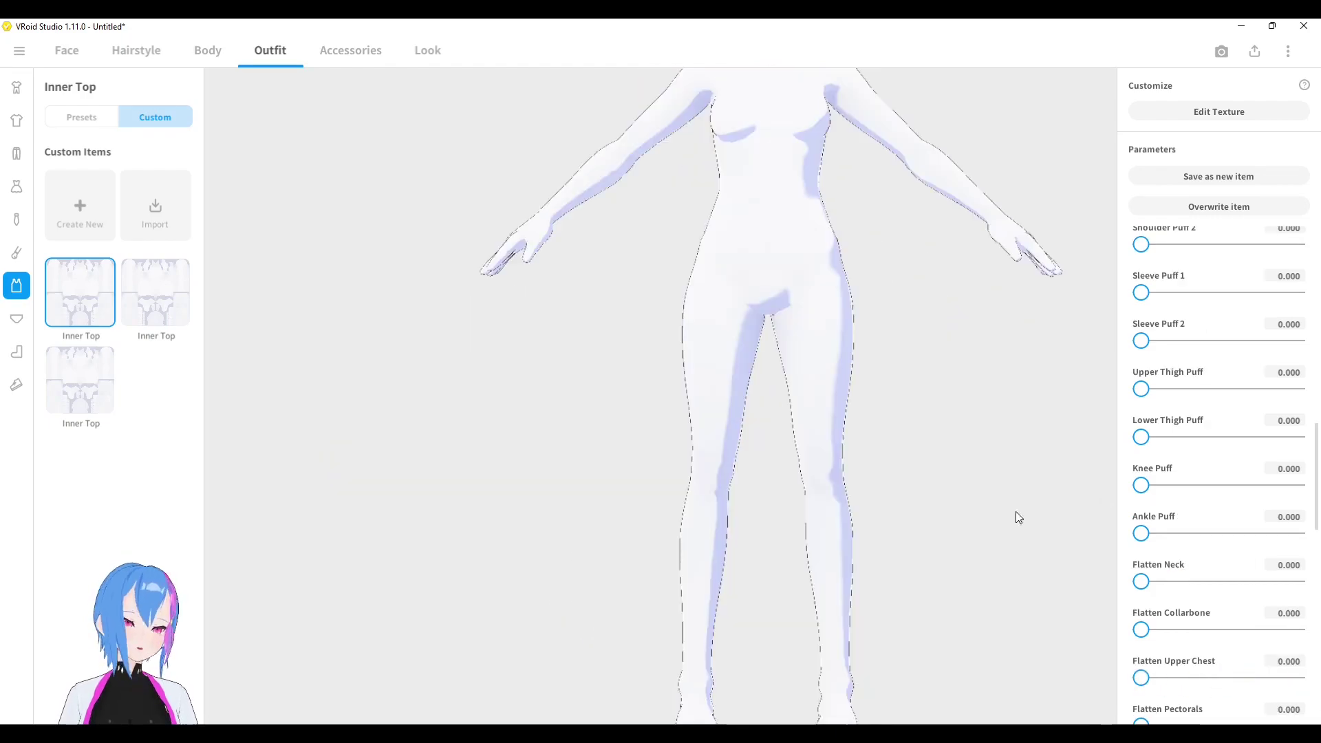
{"action": "scroll", "coordinate": [1016, 510], "scroll_direction": "down", "scroll_amount": 1}
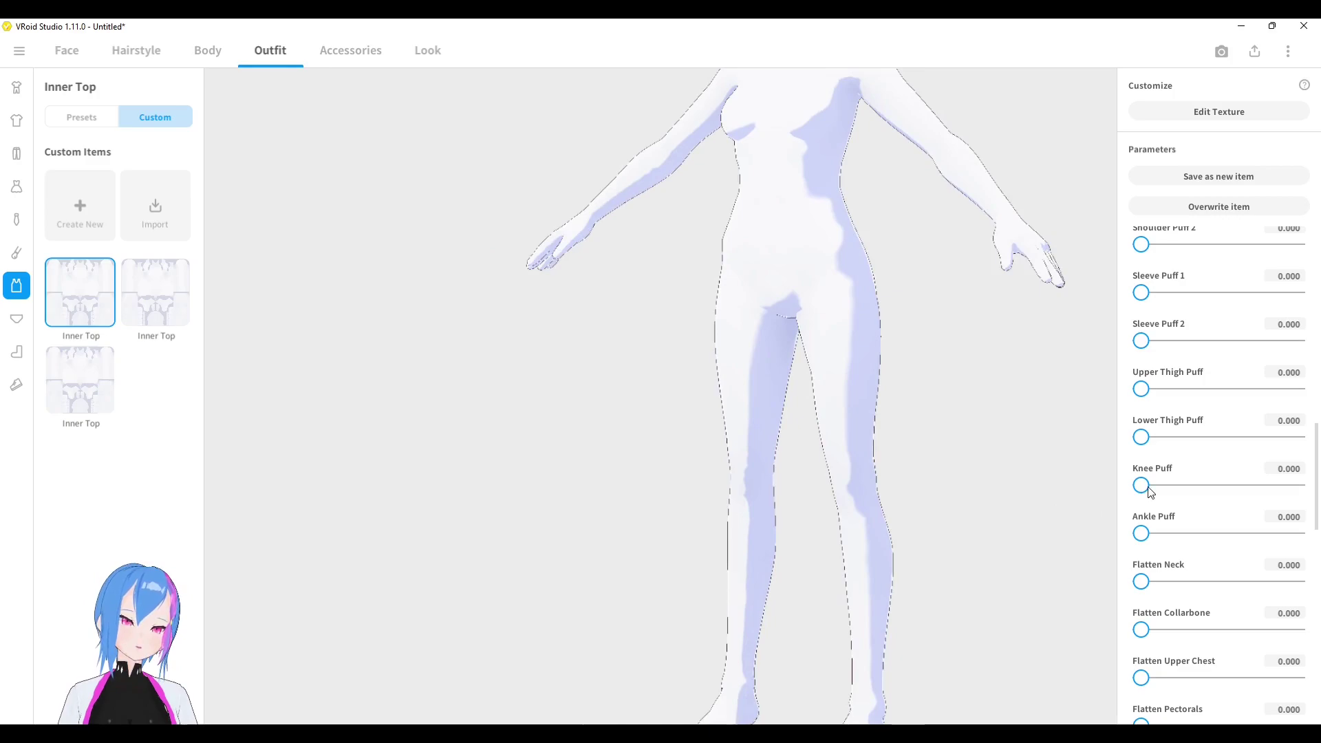
{"action": "left_click_drag", "start_coordinate": [1147, 487], "coordinate": [1301, 485]}
{"action": "left_click_drag", "start_coordinate": [1142, 533], "coordinate": [1273, 533]}
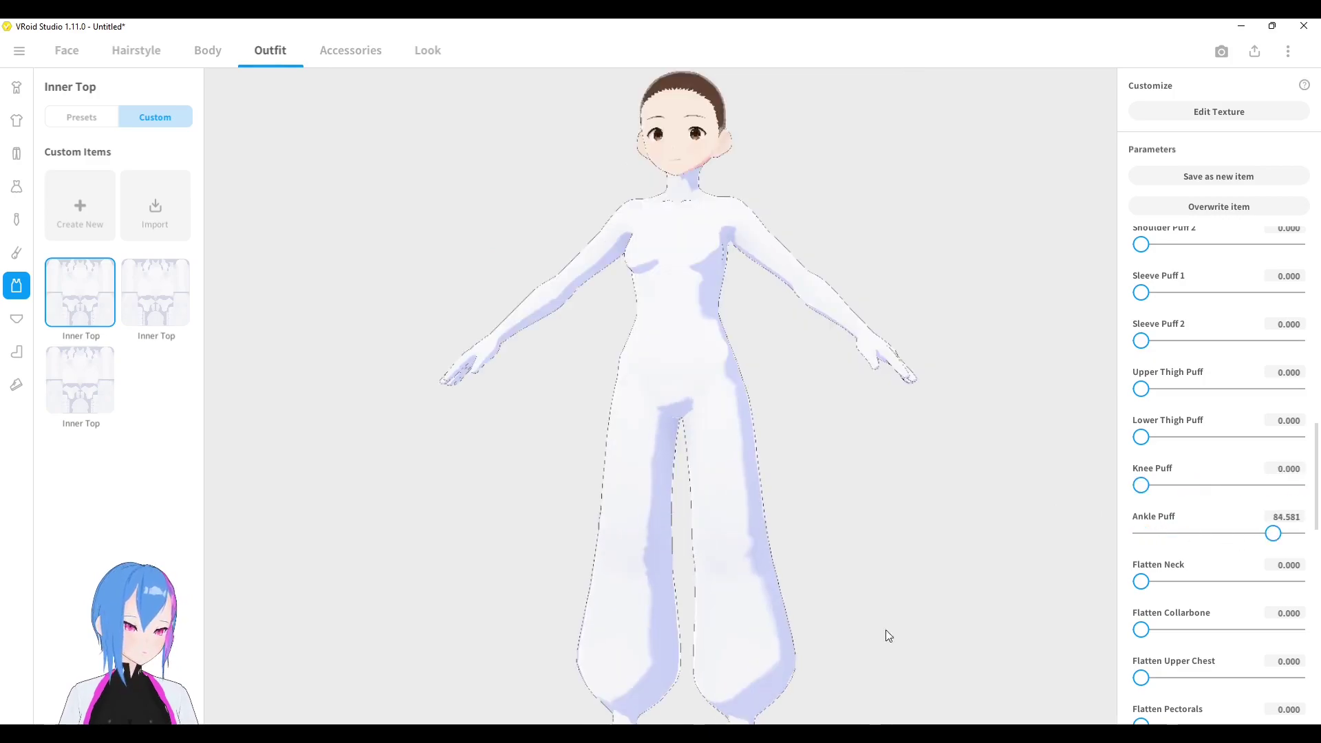
{"action": "middle_click_drag", "start_coordinate": [886, 632], "coordinate": [855, 592]}
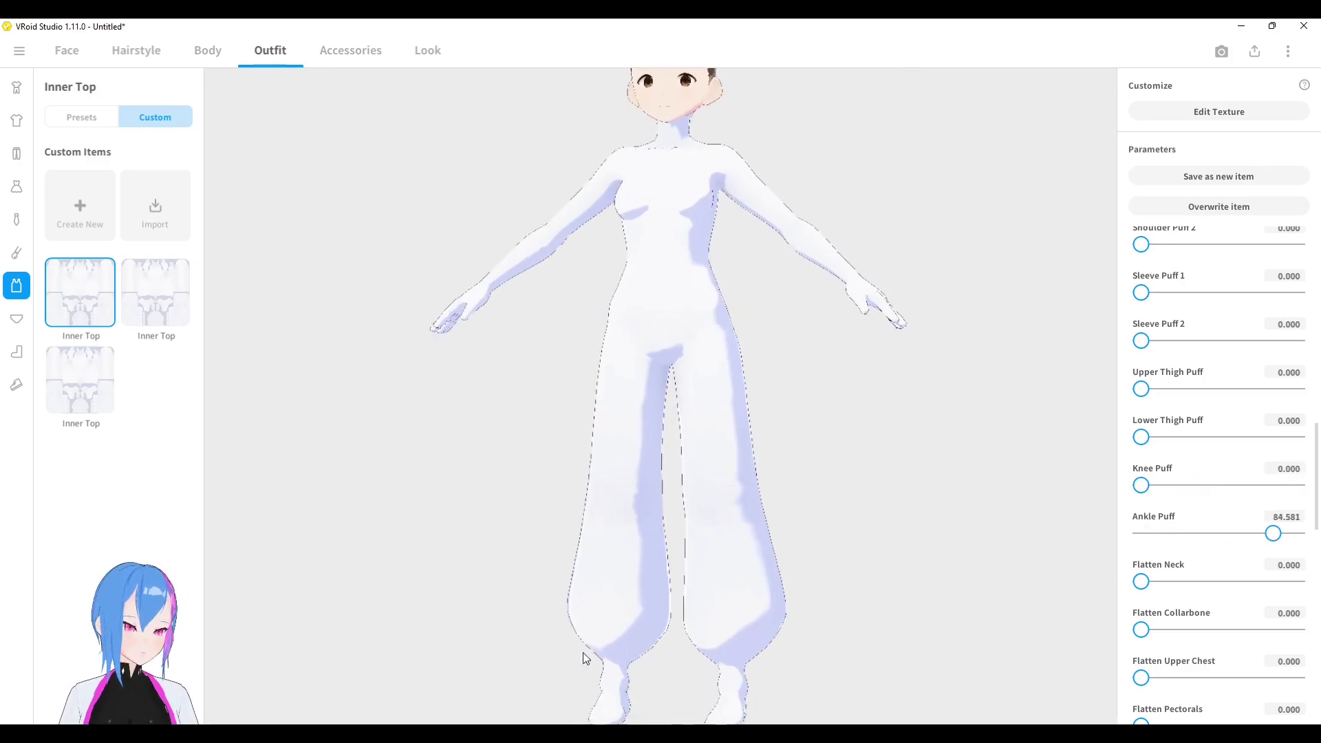
{"action": "middle_click_drag", "start_coordinate": [662, 632], "coordinate": [705, 605]}
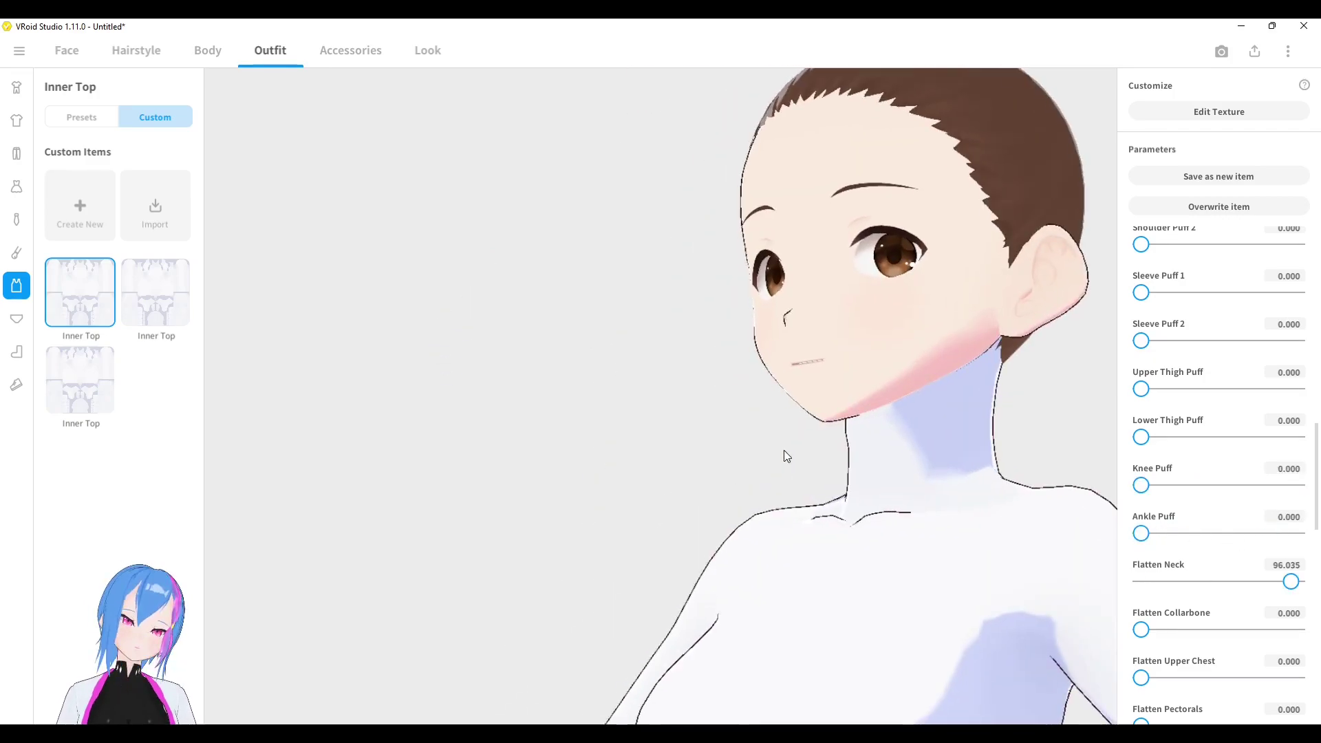
- Try Flatten Neck at about 96 and Flatten Collarbone at 100 in turn, checking the neck area closely and returning both to 0
{"action": "left_click_drag", "start_coordinate": [1183, 581], "coordinate": [1135, 582]}
{"action": "left_click_drag", "start_coordinate": [1143, 633], "coordinate": [1301, 631]}
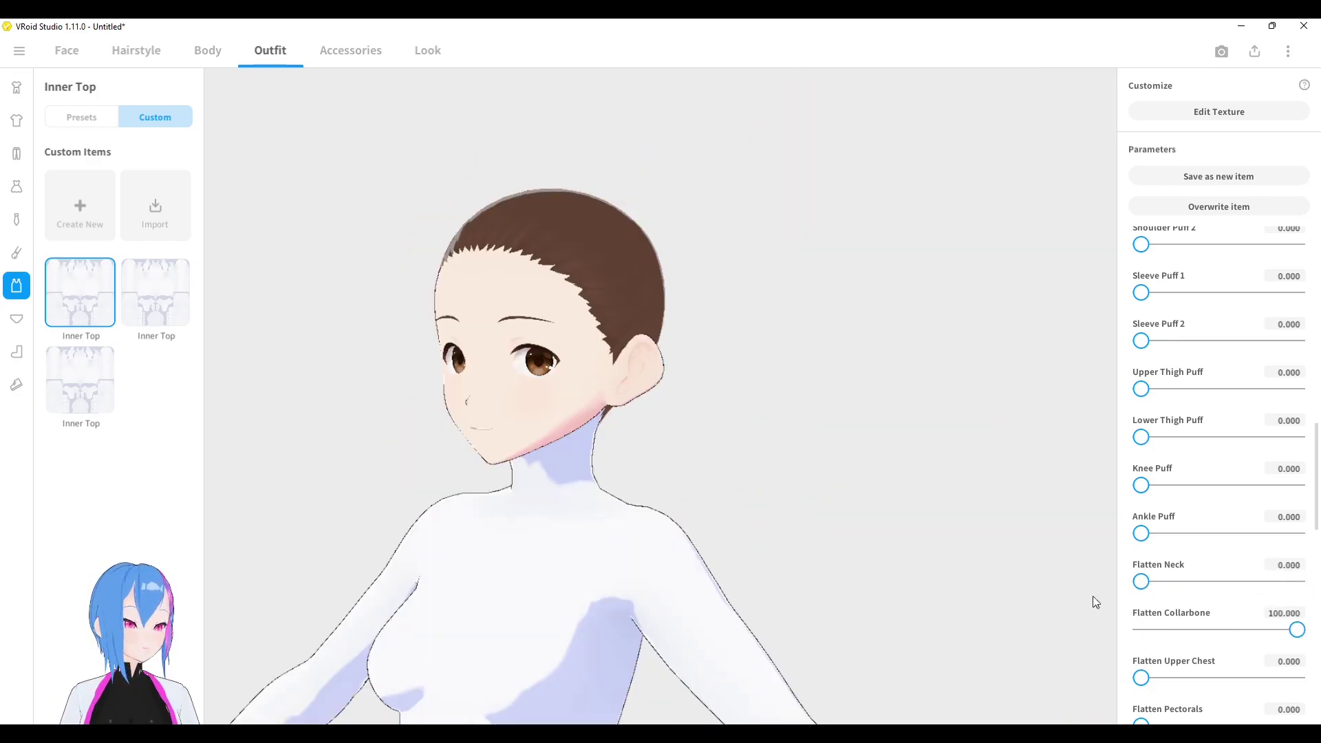
{"action": "middle_click_drag", "start_coordinate": [617, 554], "coordinate": [660, 537]}
{"action": "right_click_drag", "start_coordinate": [661, 537], "coordinate": [625, 465]}
{"action": "scroll", "coordinate": [681, 496], "scroll_direction": "up", "scroll_amount": 4}
{"action": "left_click_drag", "start_coordinate": [1229, 632], "coordinate": [1173, 631]}
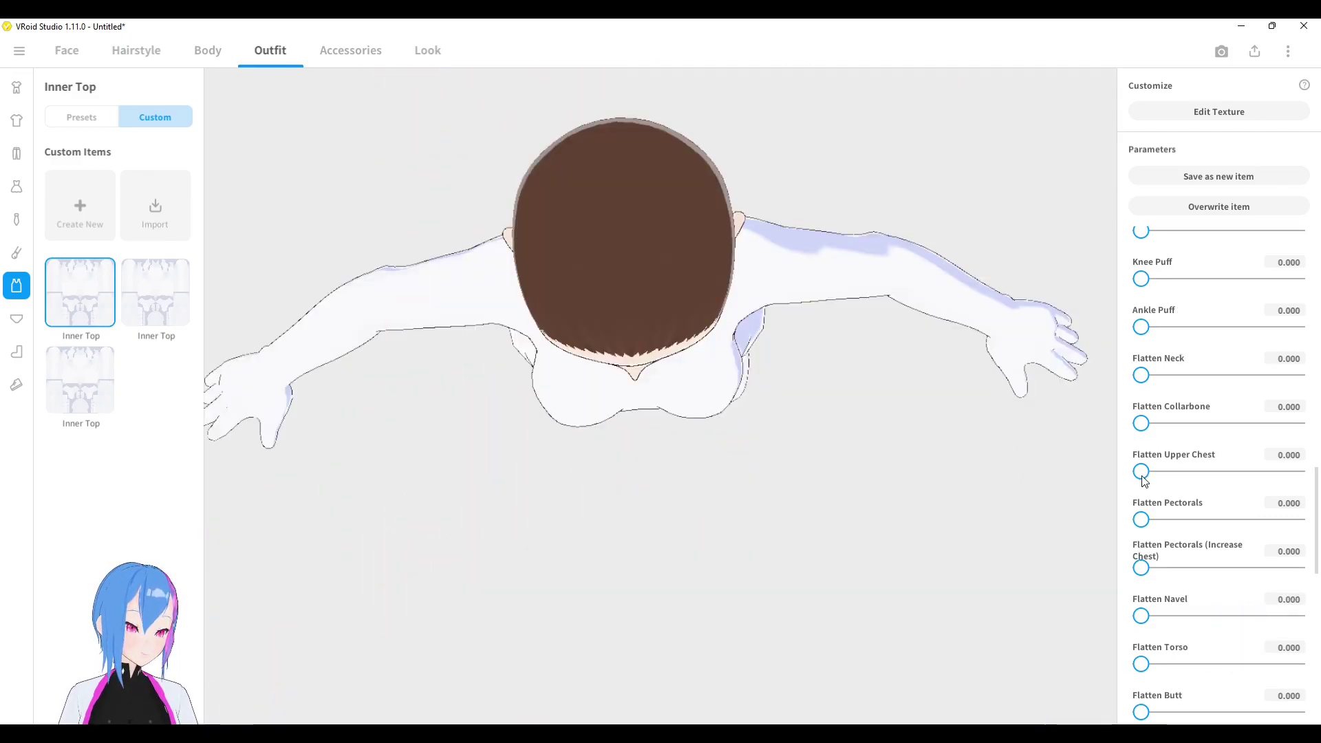
- Try Flatten Upper Chest while viewing the chest from above and return it to 0
{"action": "left_click_drag", "start_coordinate": [1142, 471], "coordinate": [1297, 471]}
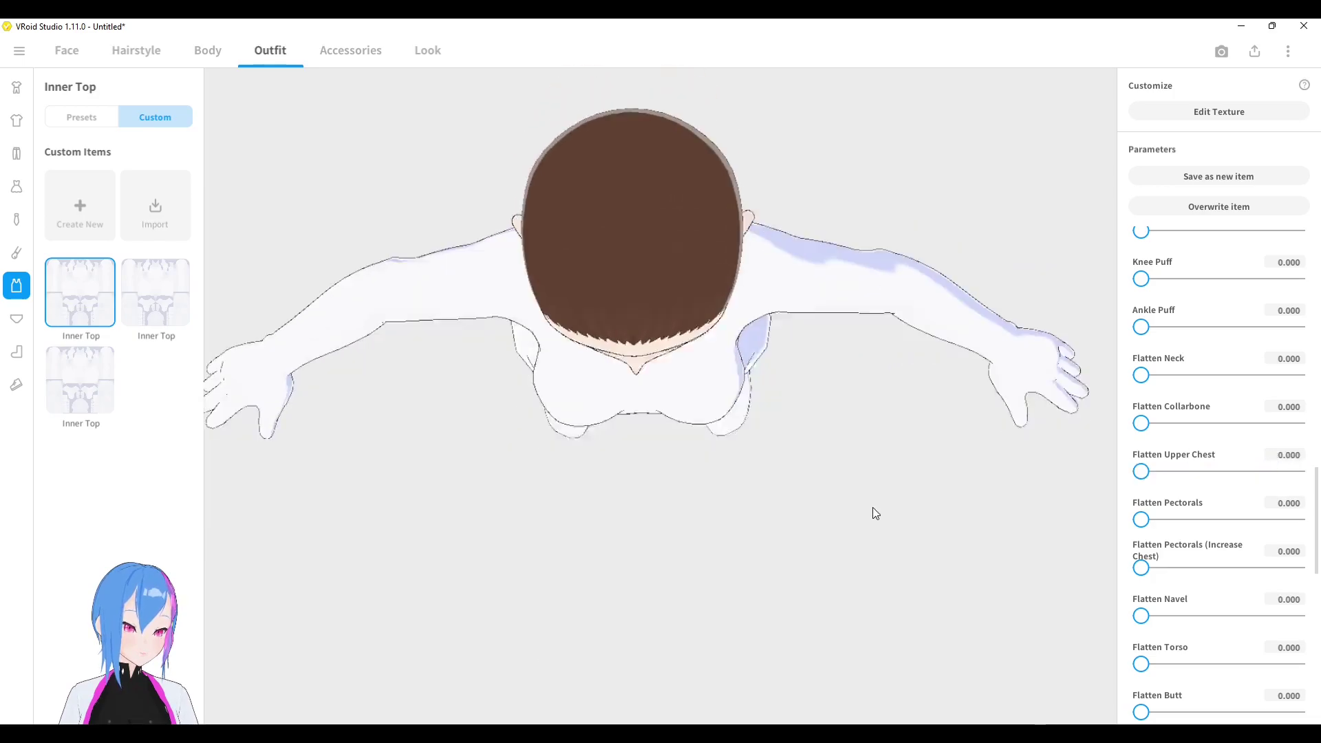
{"action": "right_click_drag", "start_coordinate": [1079, 523], "coordinate": [757, 447]}
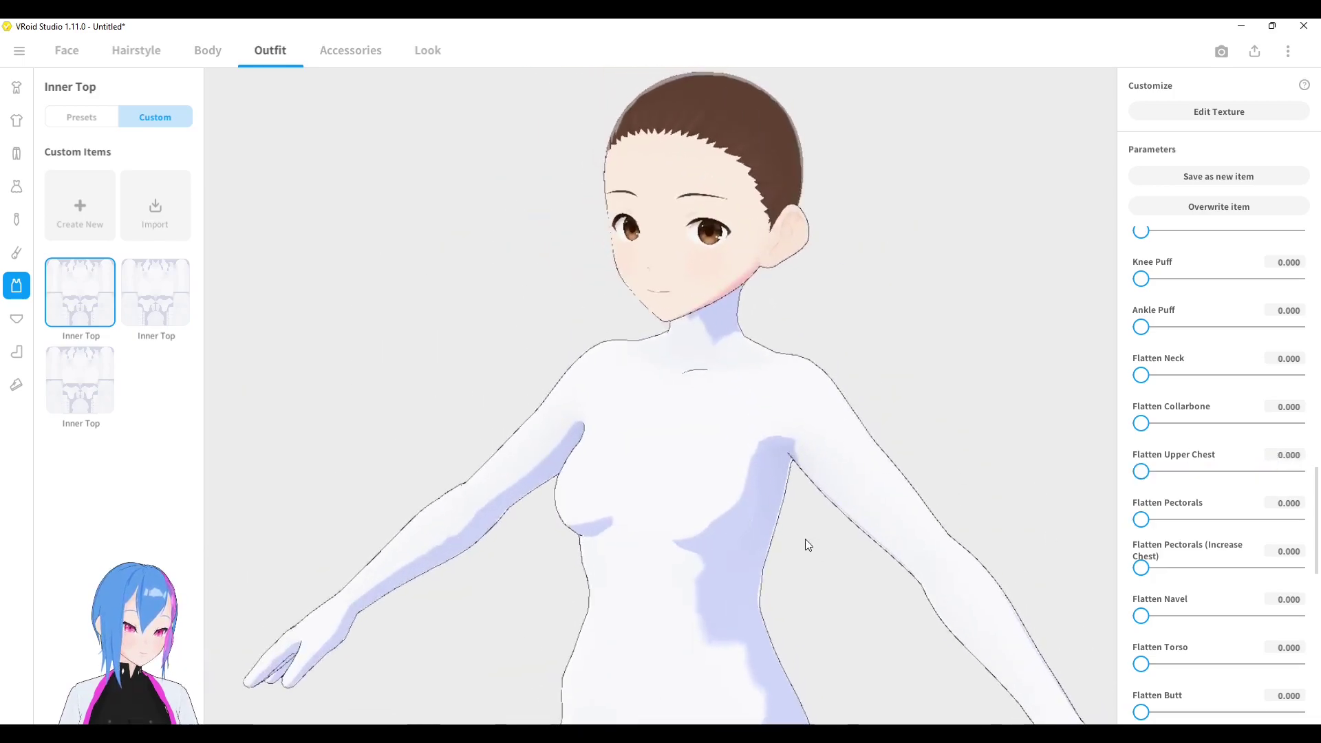
{"action": "middle_click_drag", "start_coordinate": [805, 538], "coordinate": [801, 449]}
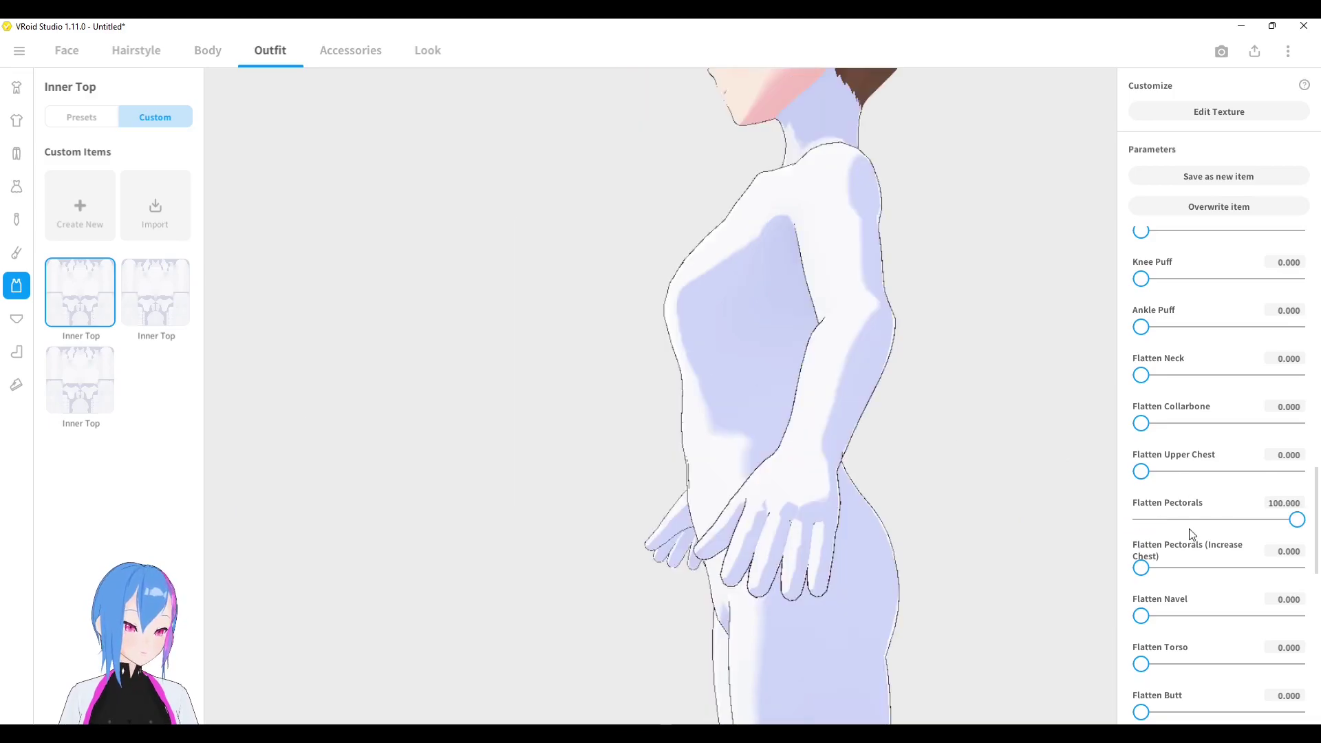
- Try Flatten Pectorals at 100 together with Flatten Upper Chest at 100, check the chest from several angles and return both to 0
{"action": "mouse_move", "coordinate": [1297, 520]}
{"action": "left_mouse_down"}
{"action": "mouse_move", "coordinate": [1153, 525]}
{"action": "mouse_move", "coordinate": [1298, 520]}
{"action": "left_mouse_up"}
{"action": "left_click_drag", "start_coordinate": [1142, 472], "coordinate": [1298, 472]}
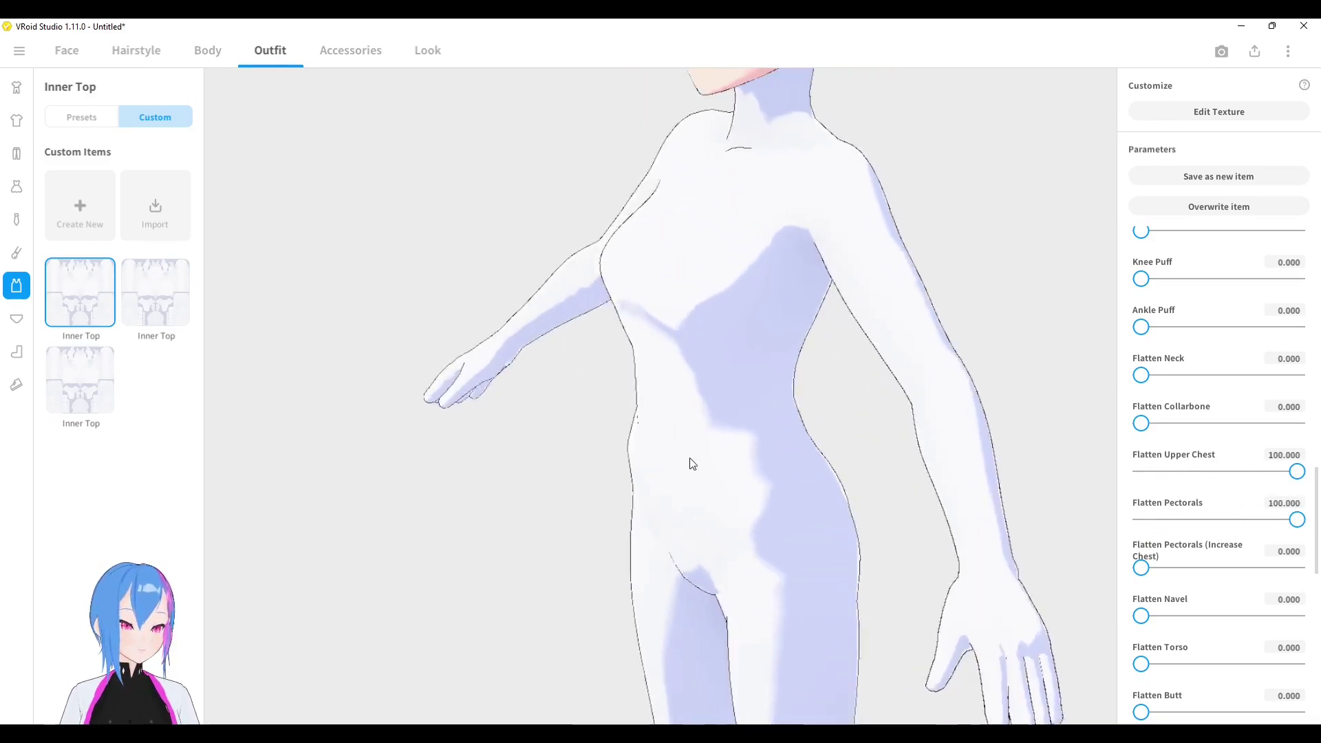
{"action": "right_click_drag", "start_coordinate": [733, 497], "coordinate": [563, 367]}
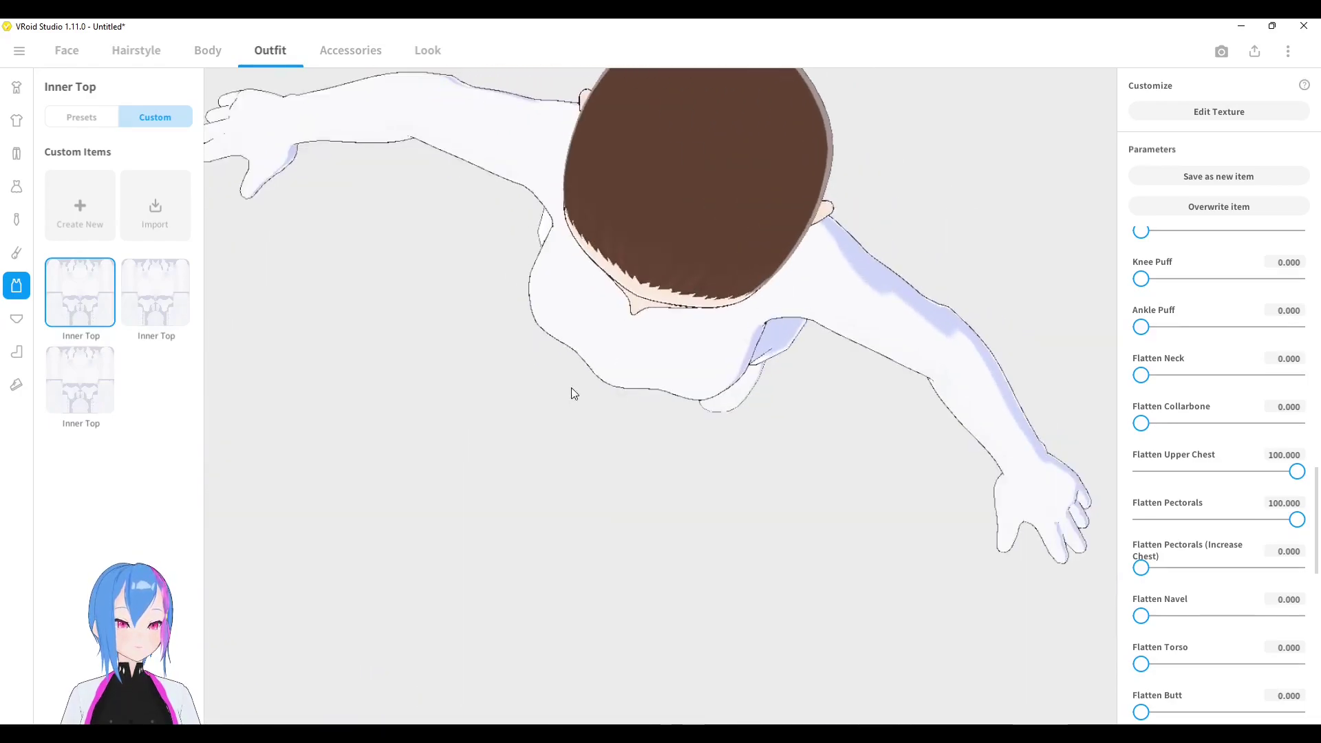
{"action": "right_click_drag", "start_coordinate": [613, 421], "coordinate": [621, 454]}
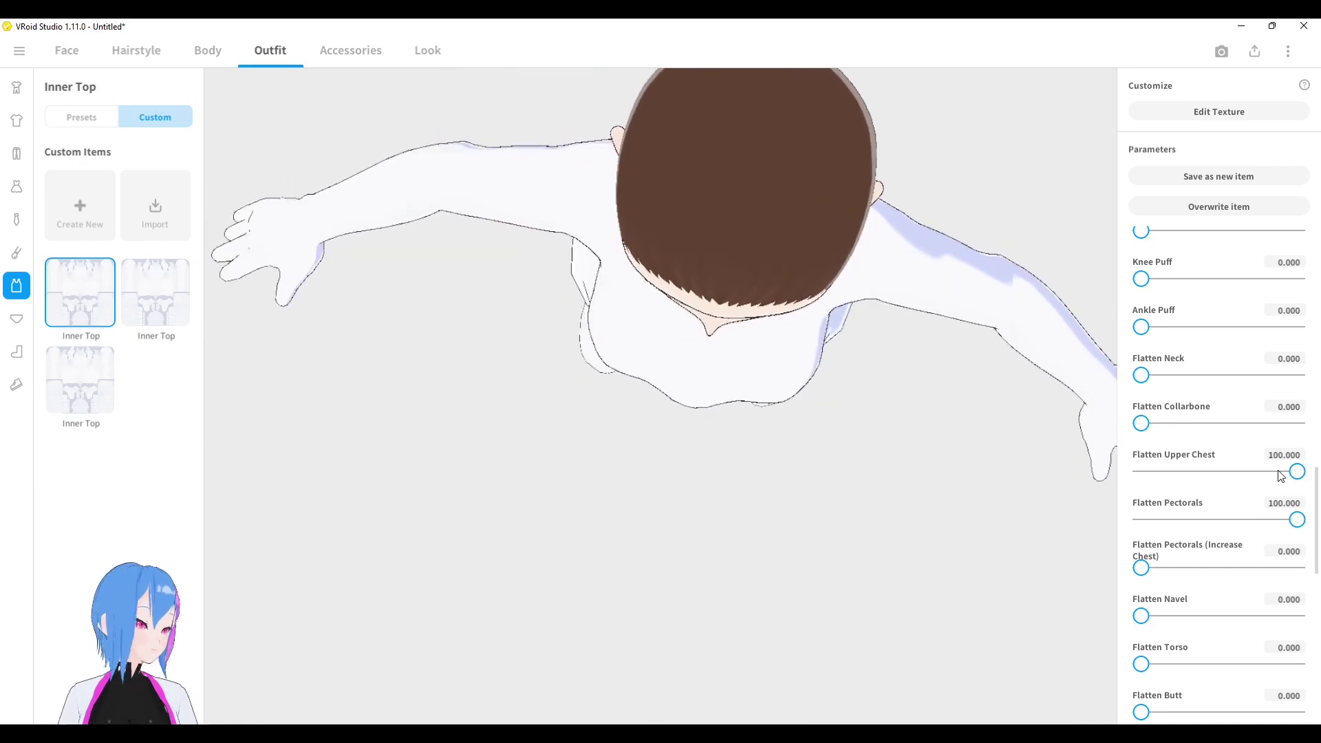
{"action": "left_click_drag", "start_coordinate": [1276, 471], "coordinate": [1088, 472]}
{"action": "right_click_drag", "start_coordinate": [845, 457], "coordinate": [873, 516]}
{"action": "key", "text": "ctrl+z"}
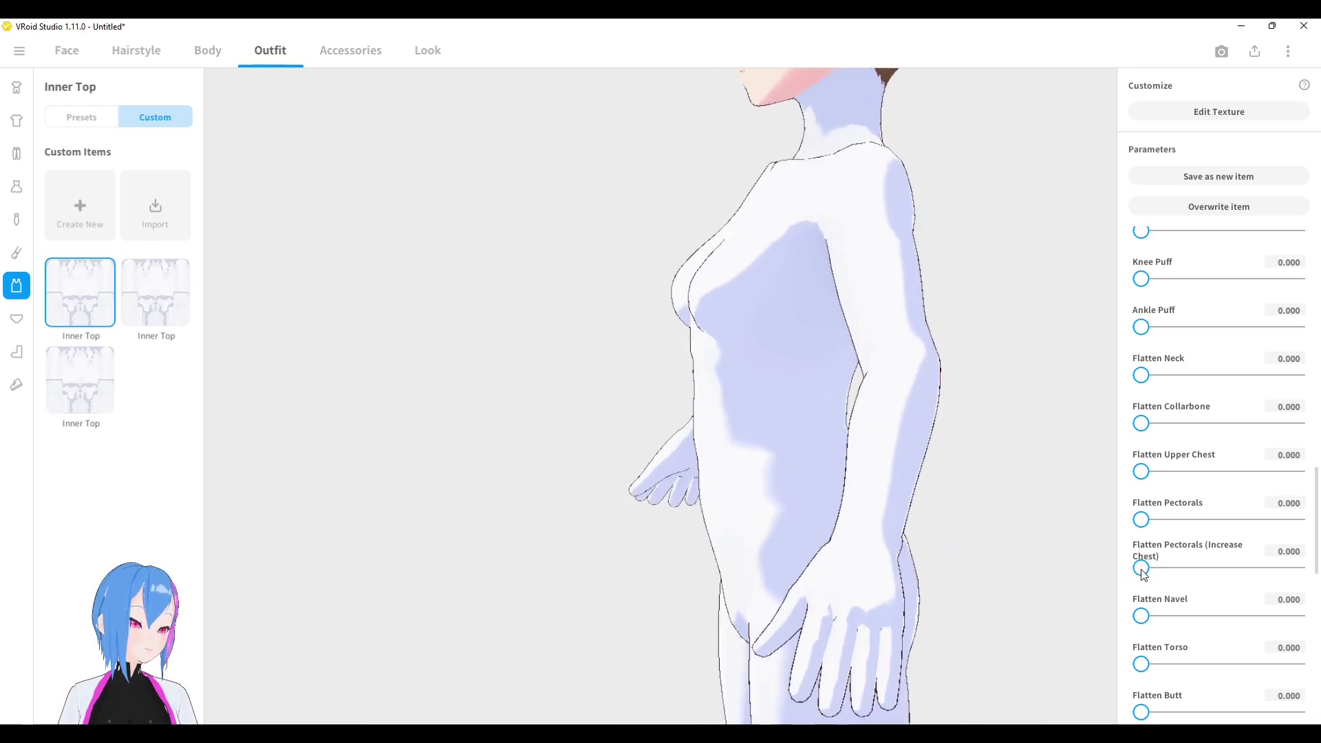
- Try Flatten Pectorals (Increase Chest) at 100 and raise Flatten Navel in turn, checking the body closely and returning both to 0
{"action": "left_click_drag", "start_coordinate": [1142, 568], "coordinate": [1298, 567]}
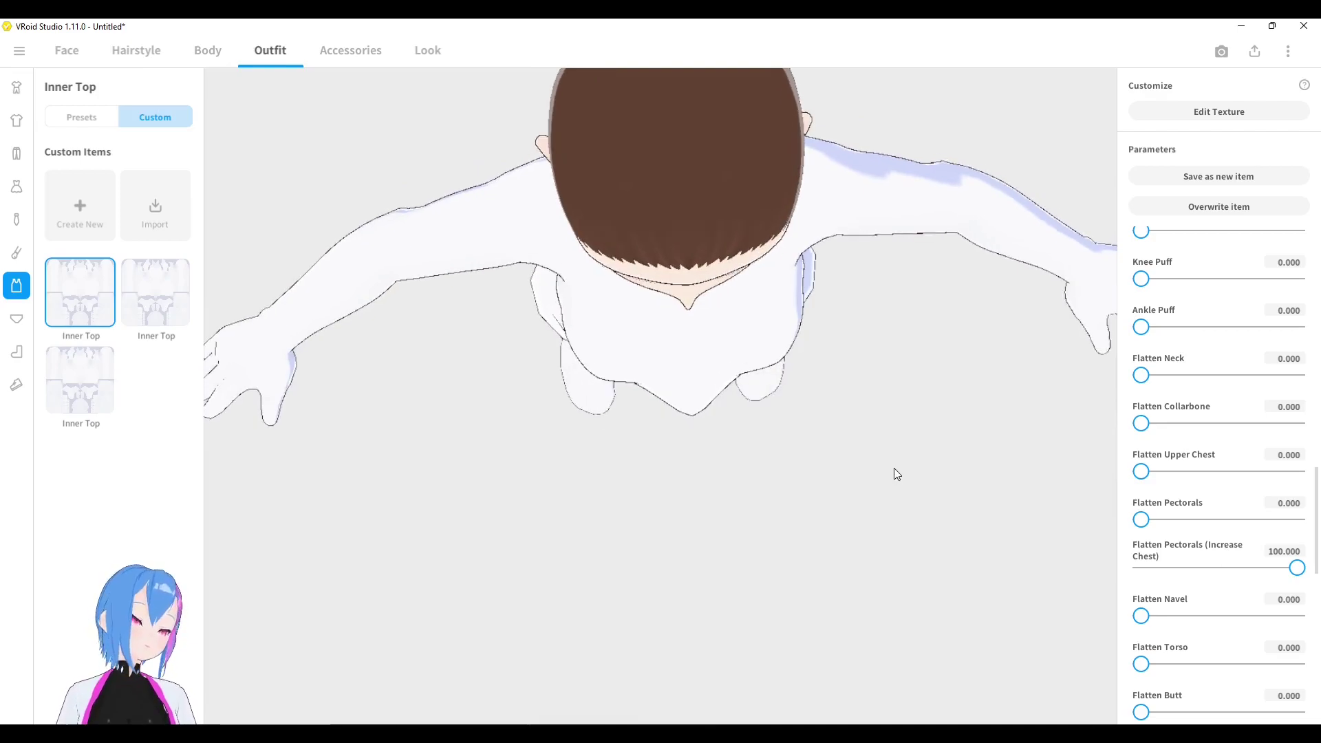
{"action": "left_click", "coordinate": [1141, 567]}
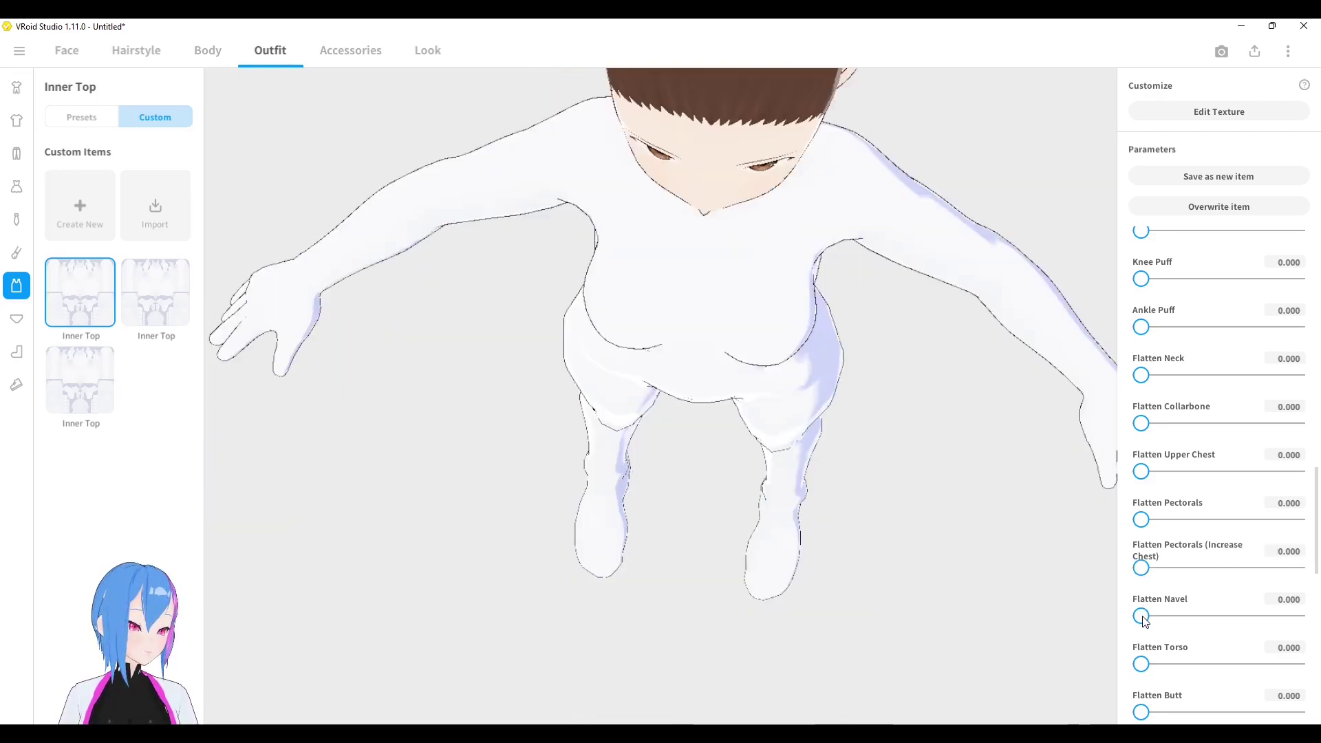
{"action": "mouse_move", "coordinate": [1144, 620]}
{"action": "left_mouse_down"}
{"action": "mouse_move", "coordinate": [1248, 619]}
{"action": "mouse_move", "coordinate": [1140, 627]}
{"action": "left_mouse_up"}
{"action": "scroll", "coordinate": [745, 476], "scroll_direction": "up", "scroll_amount": 10}
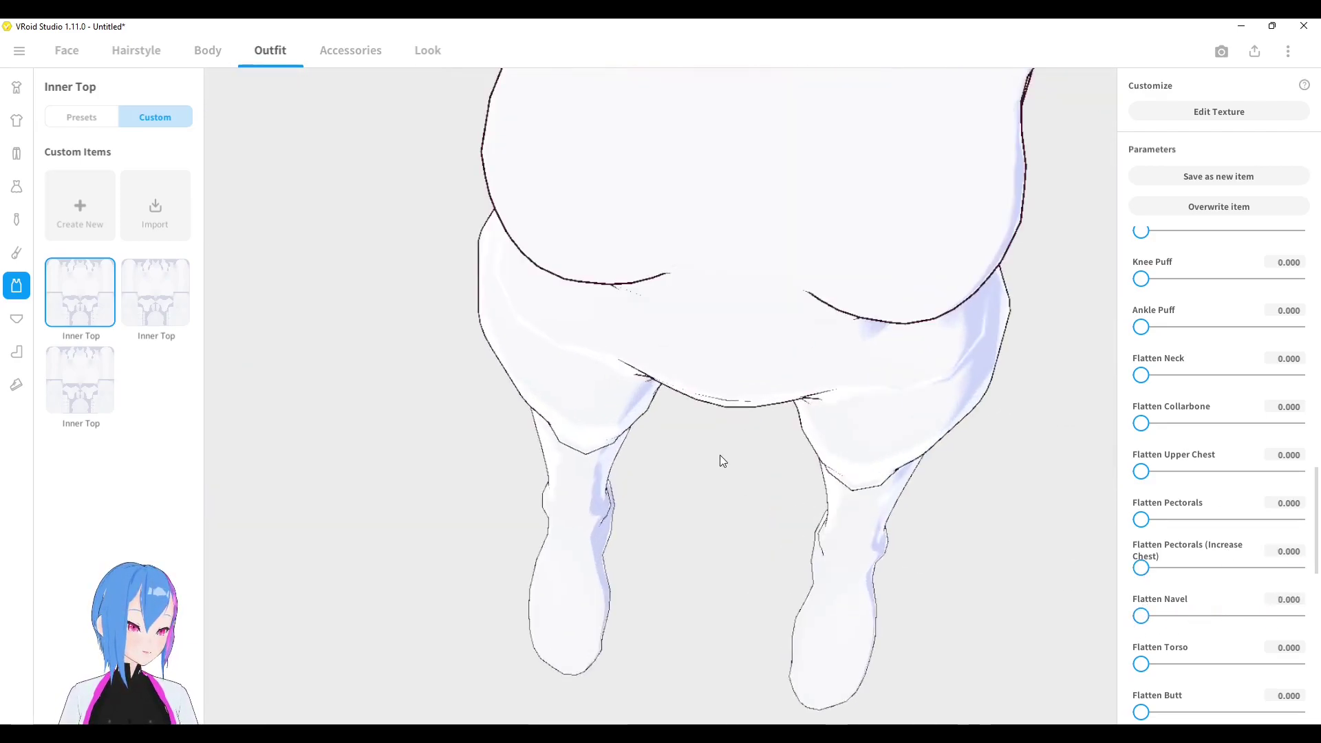
{"action": "left_click_drag", "start_coordinate": [691, 384], "coordinate": [920, 439]}
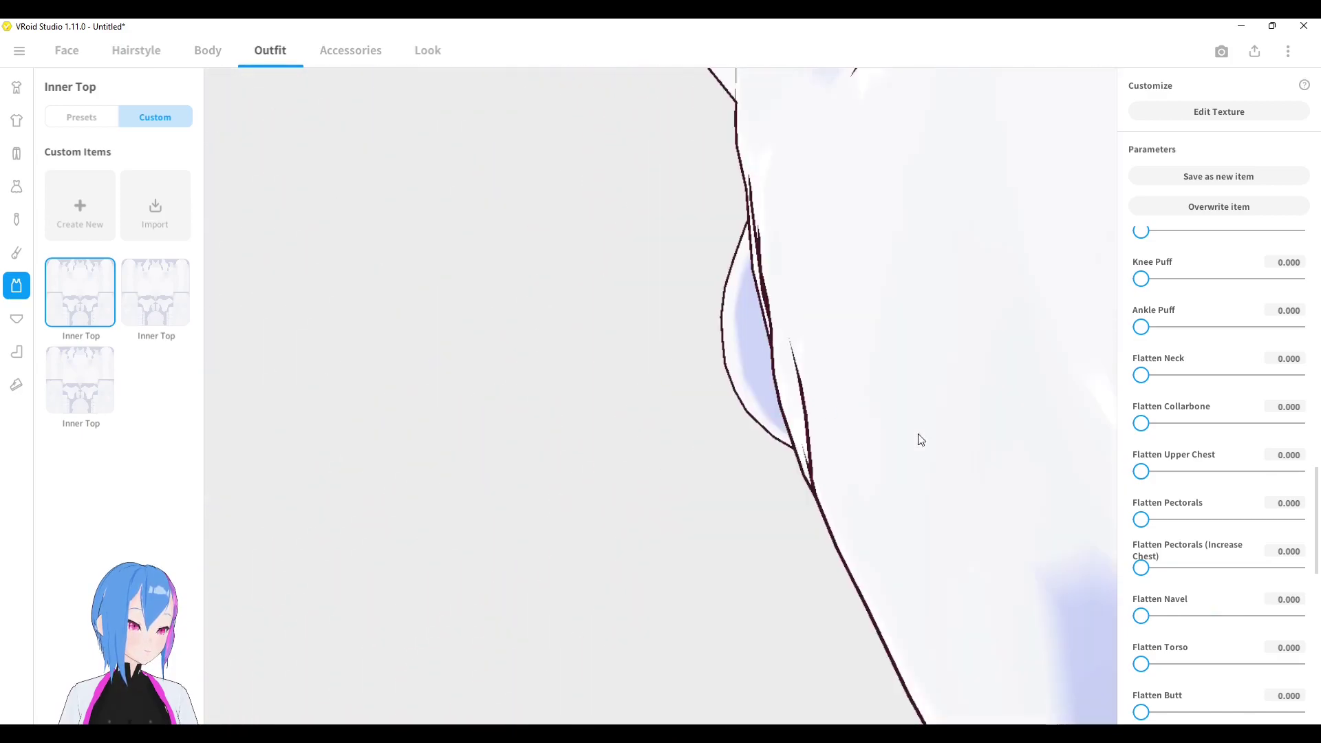
{"action": "right_click_drag", "start_coordinate": [937, 544], "coordinate": [984, 524]}
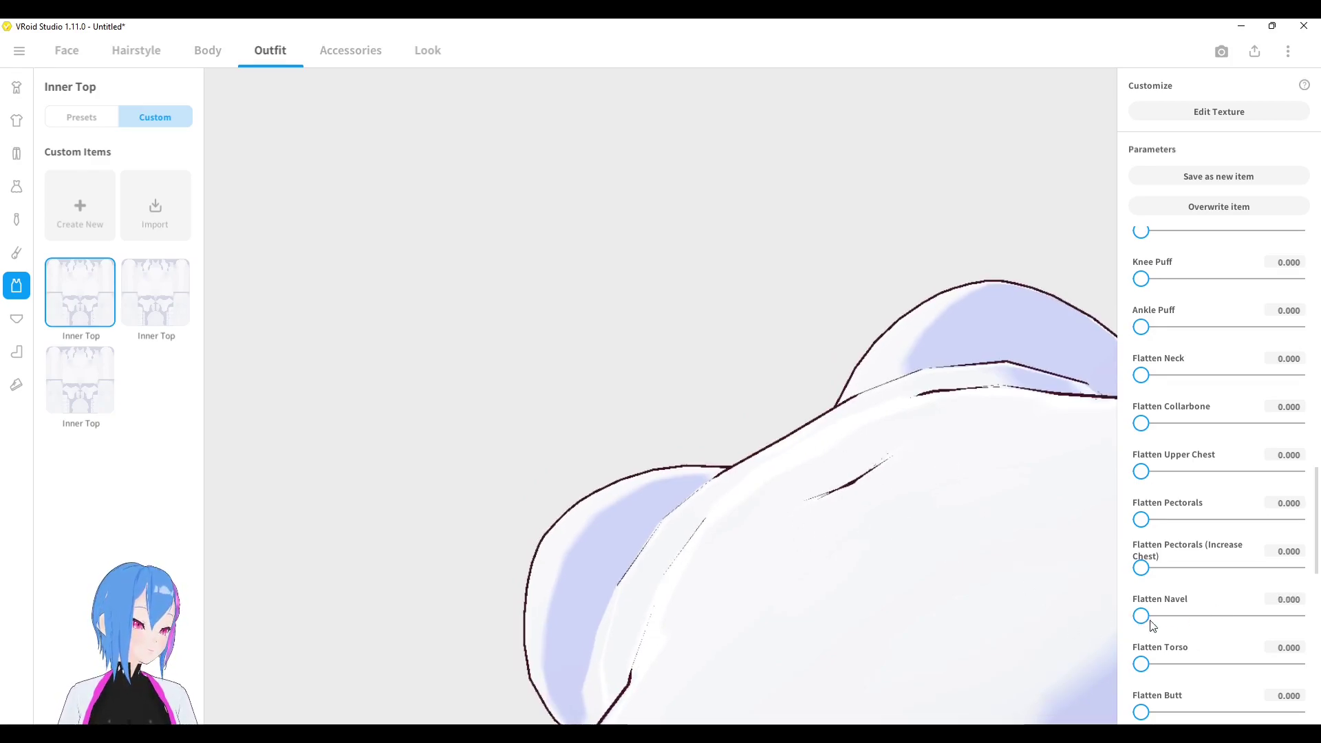
{"action": "left_click_drag", "start_coordinate": [1143, 616], "coordinate": [1260, 600]}
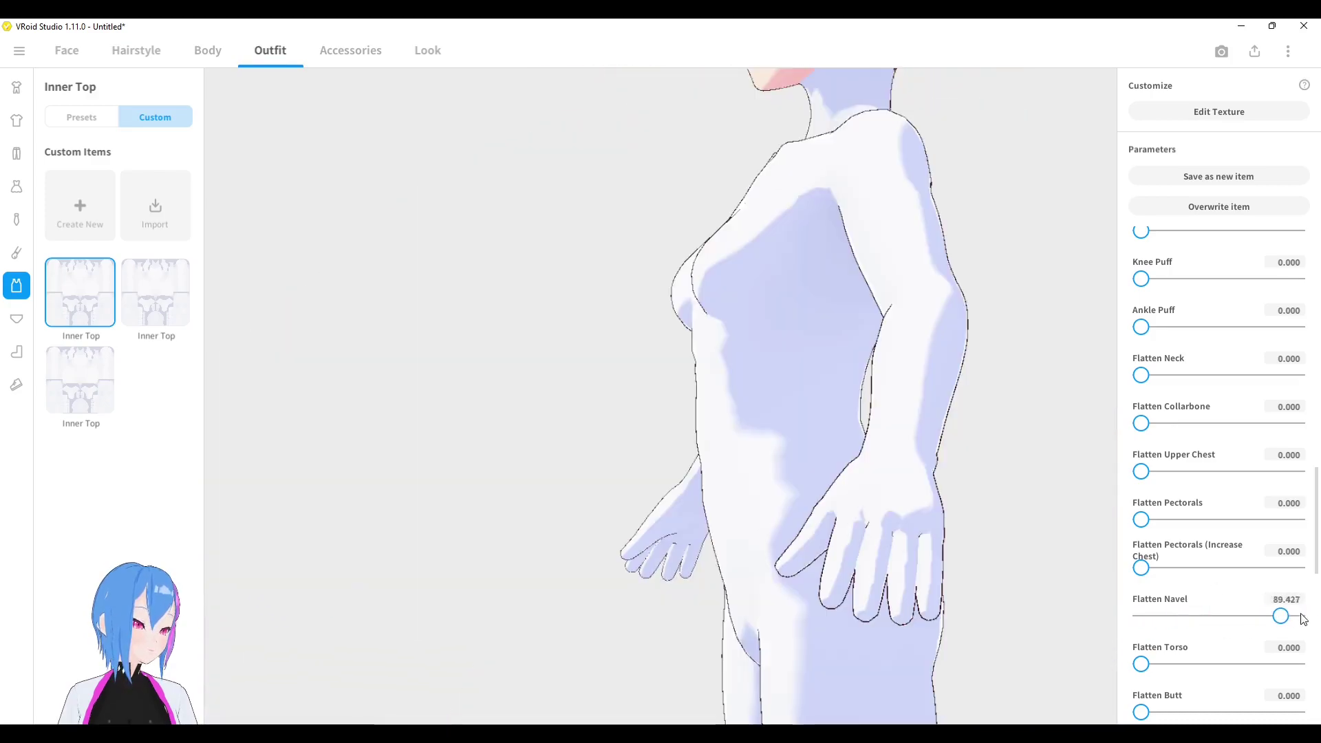
{"action": "left_click_drag", "start_coordinate": [1301, 618], "coordinate": [1058, 631]}
- Try Flatten Torso at 100, compare the waist with and without it, and return it to 0
{"action": "left_click_drag", "start_coordinate": [1143, 666], "coordinate": [1300, 665]}
{"action": "key", "text": "ctrl+z"}
{"action": "key", "text": "ctrl+y"}
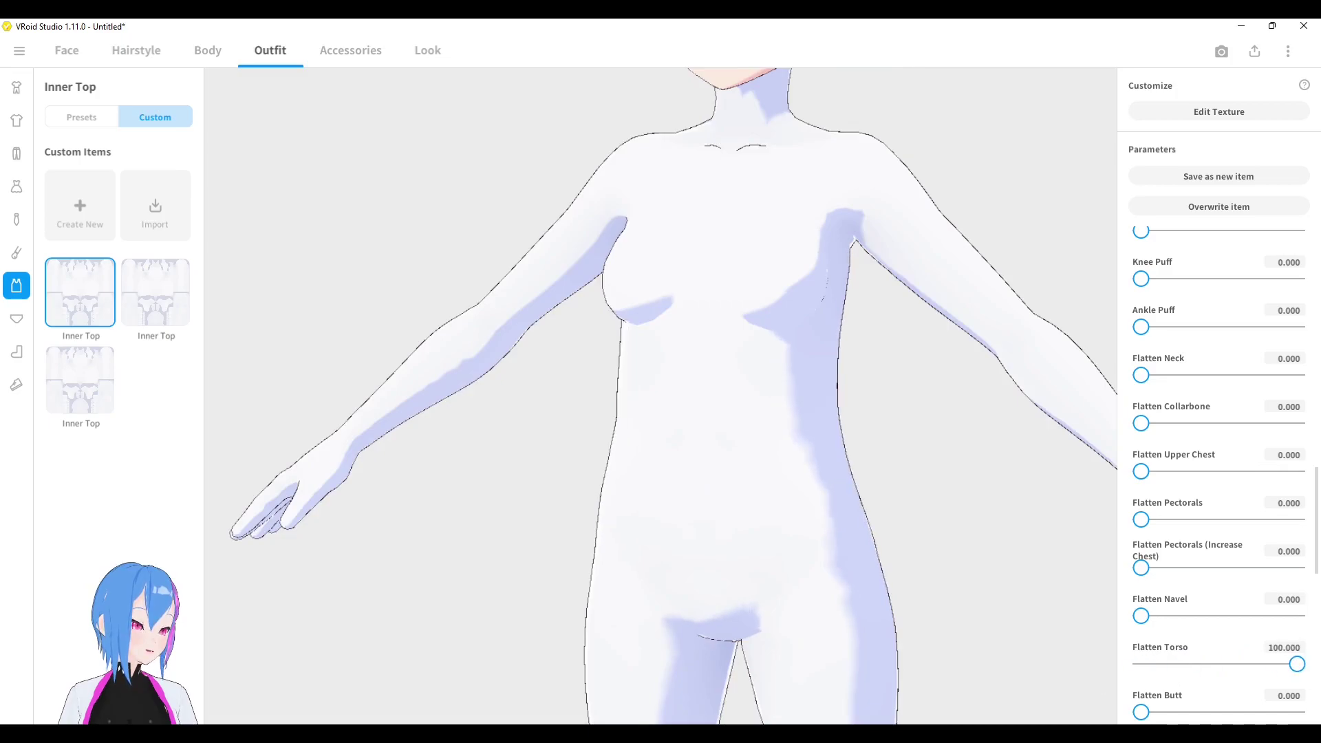
{"action": "right_click_drag", "start_coordinate": [836, 320], "coordinate": [803, 375]}
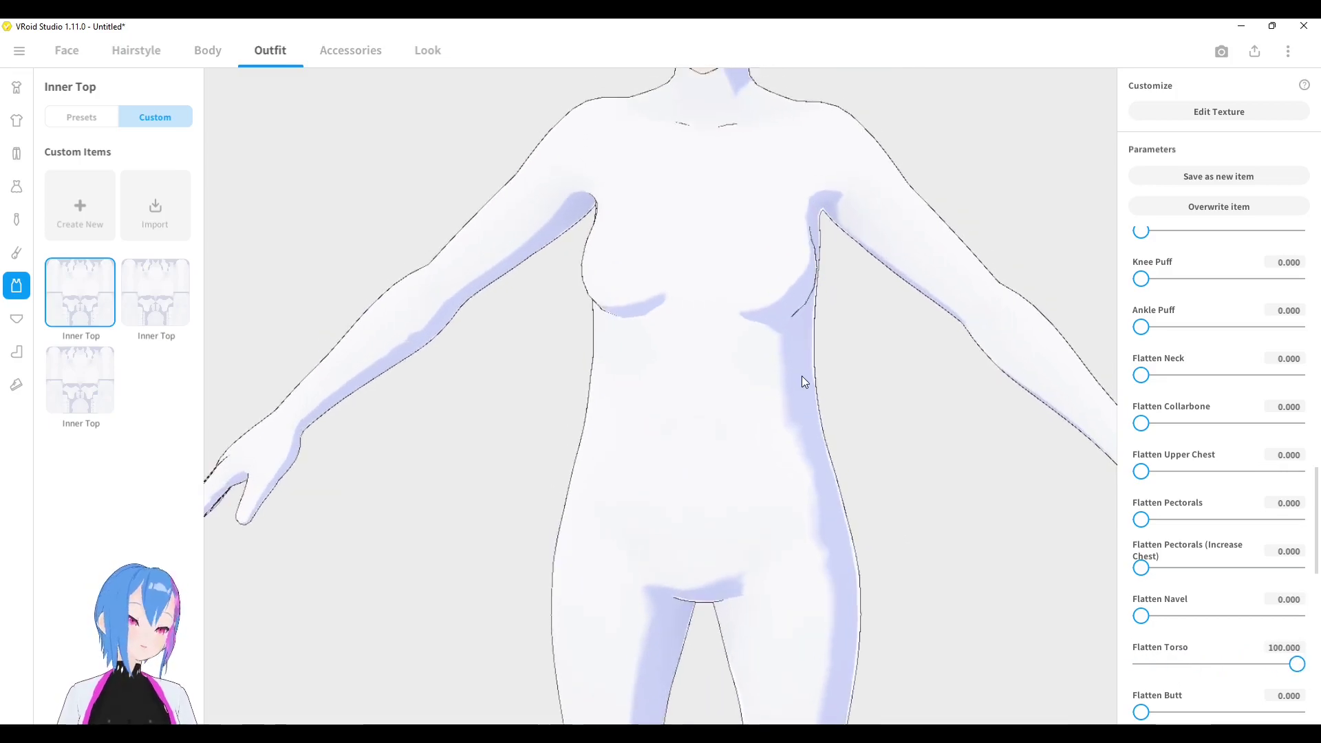
{"action": "scroll", "coordinate": [919, 450], "scroll_direction": "down", "scroll_amount": 2}
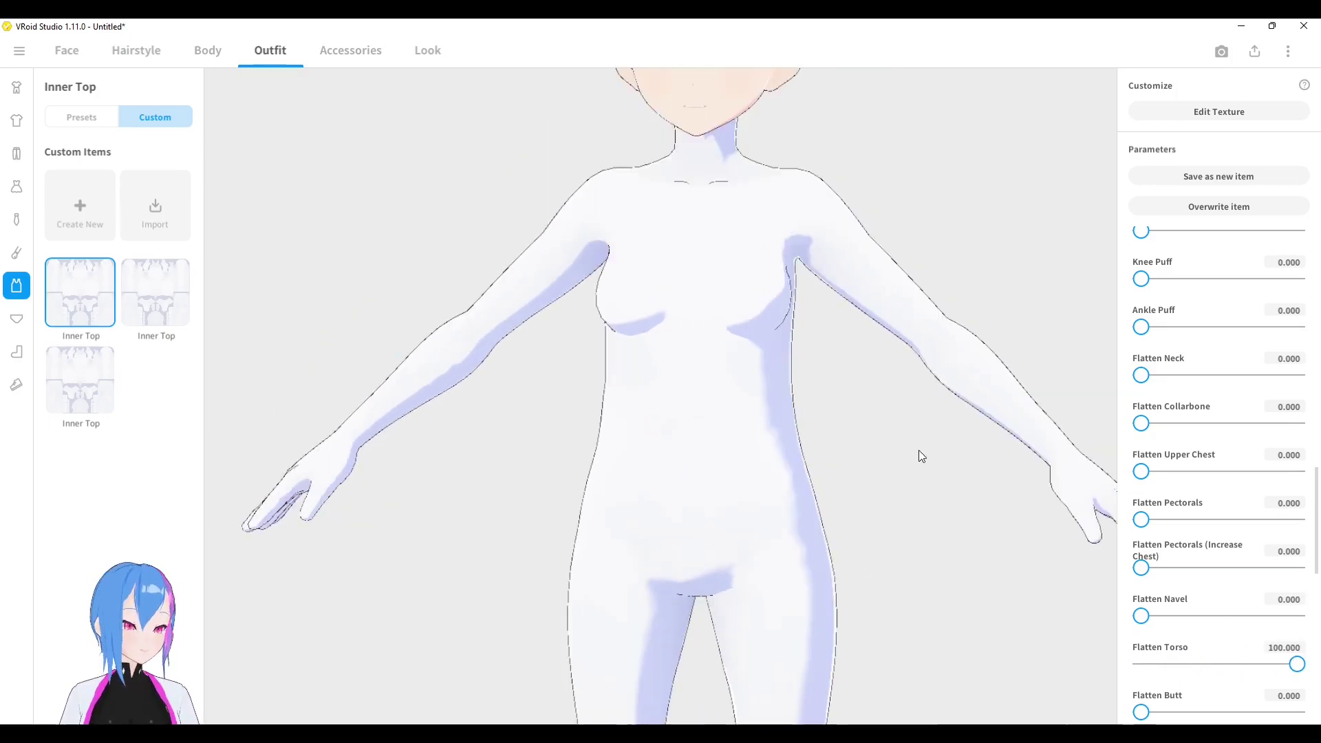
{"action": "right_click_drag", "start_coordinate": [919, 450], "coordinate": [894, 452]}
{"action": "key", "text": "ctrl+z"}
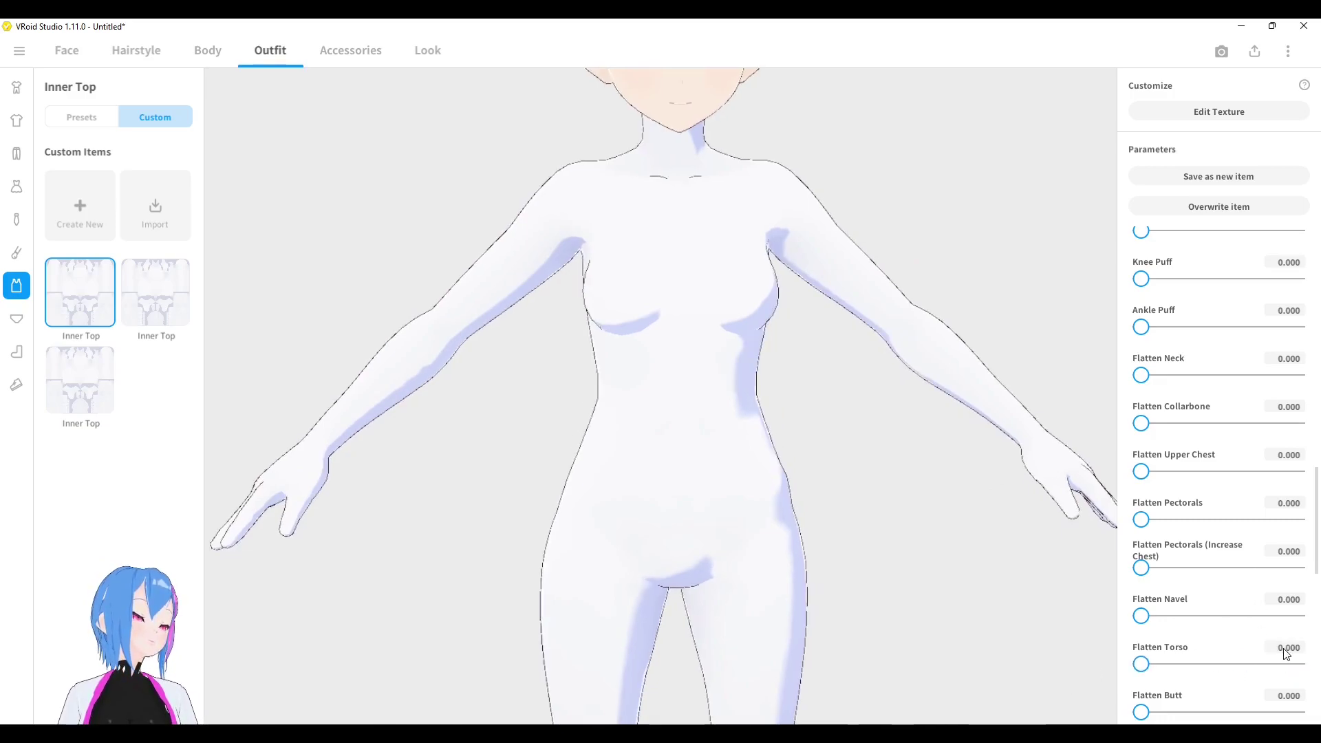
{"action": "left_click_drag", "start_coordinate": [1260, 660], "coordinate": [1303, 628]}
- Try Flatten Butt at 100, inspect the hips from the side and behind, and return it to 0
{"action": "right_click_drag", "start_coordinate": [991, 584], "coordinate": [1057, 424]}
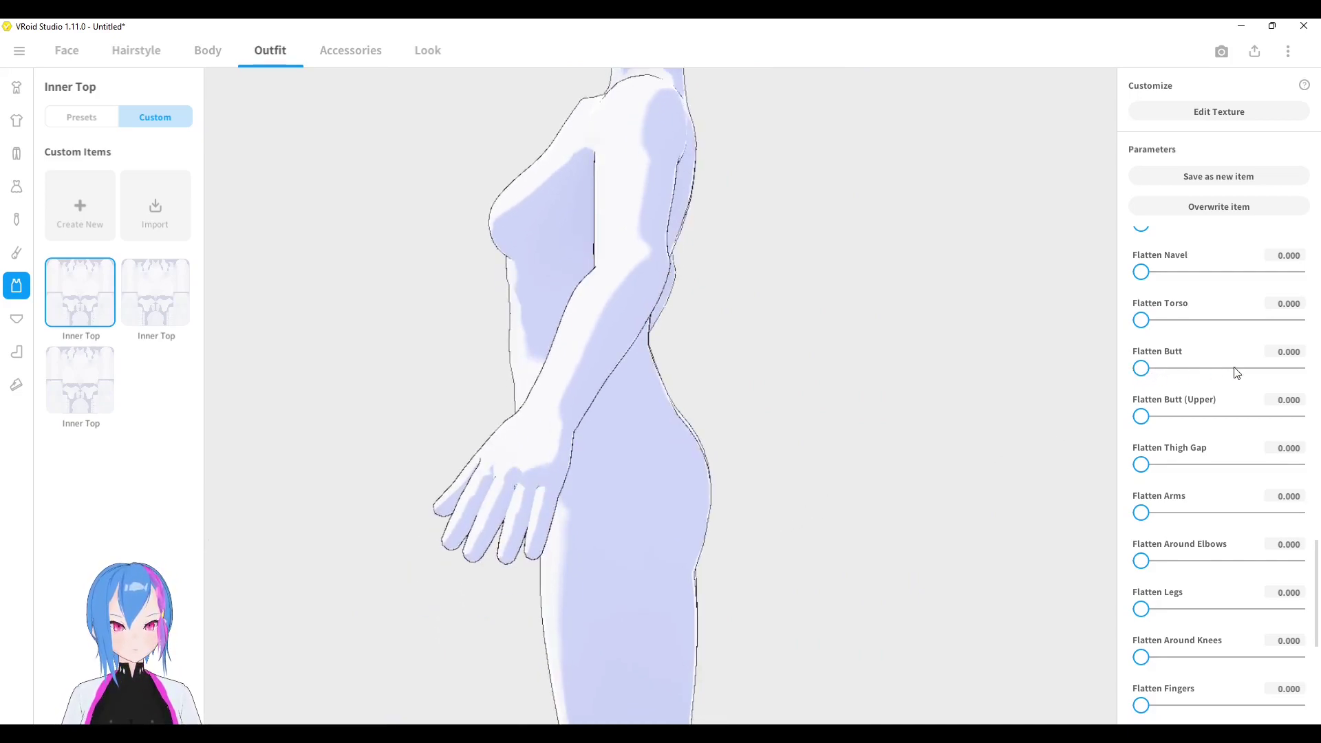
{"action": "left_click_drag", "start_coordinate": [1271, 369], "coordinate": [1297, 368]}
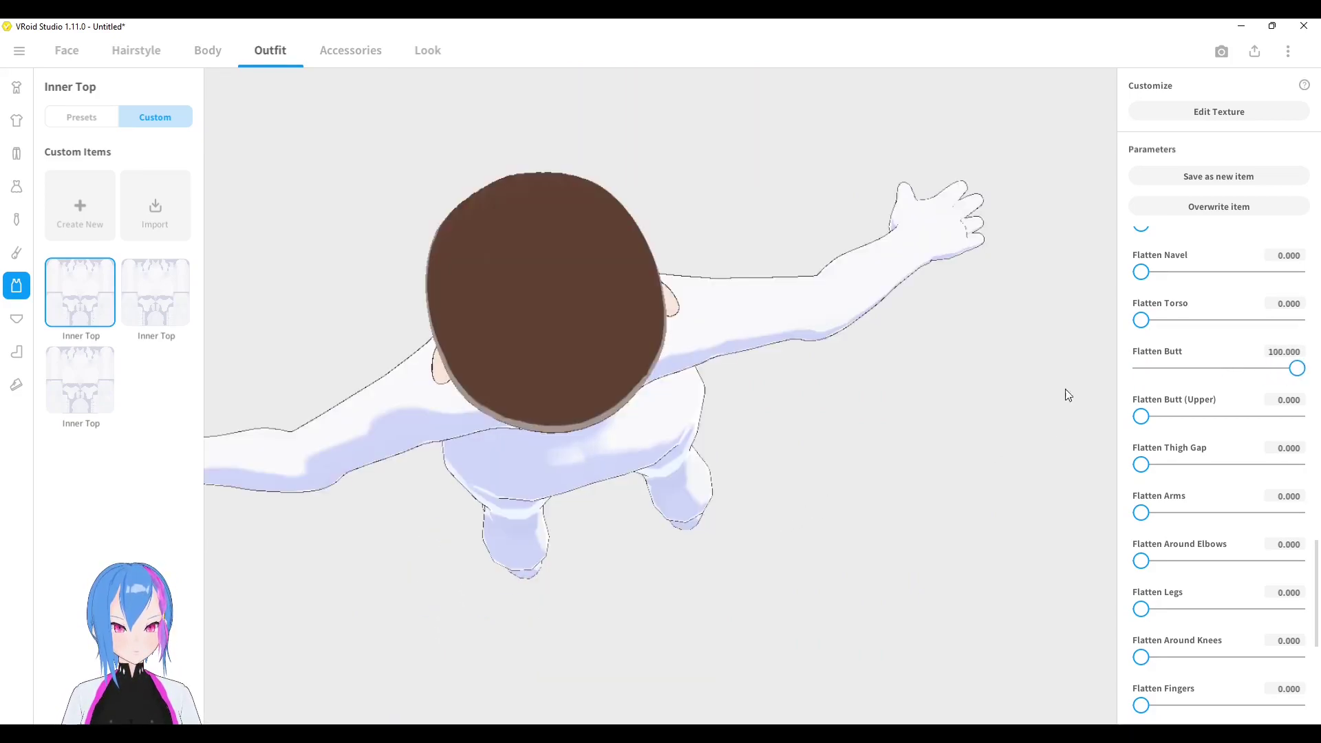
{"action": "right_click_drag", "start_coordinate": [1068, 395], "coordinate": [572, 456]}
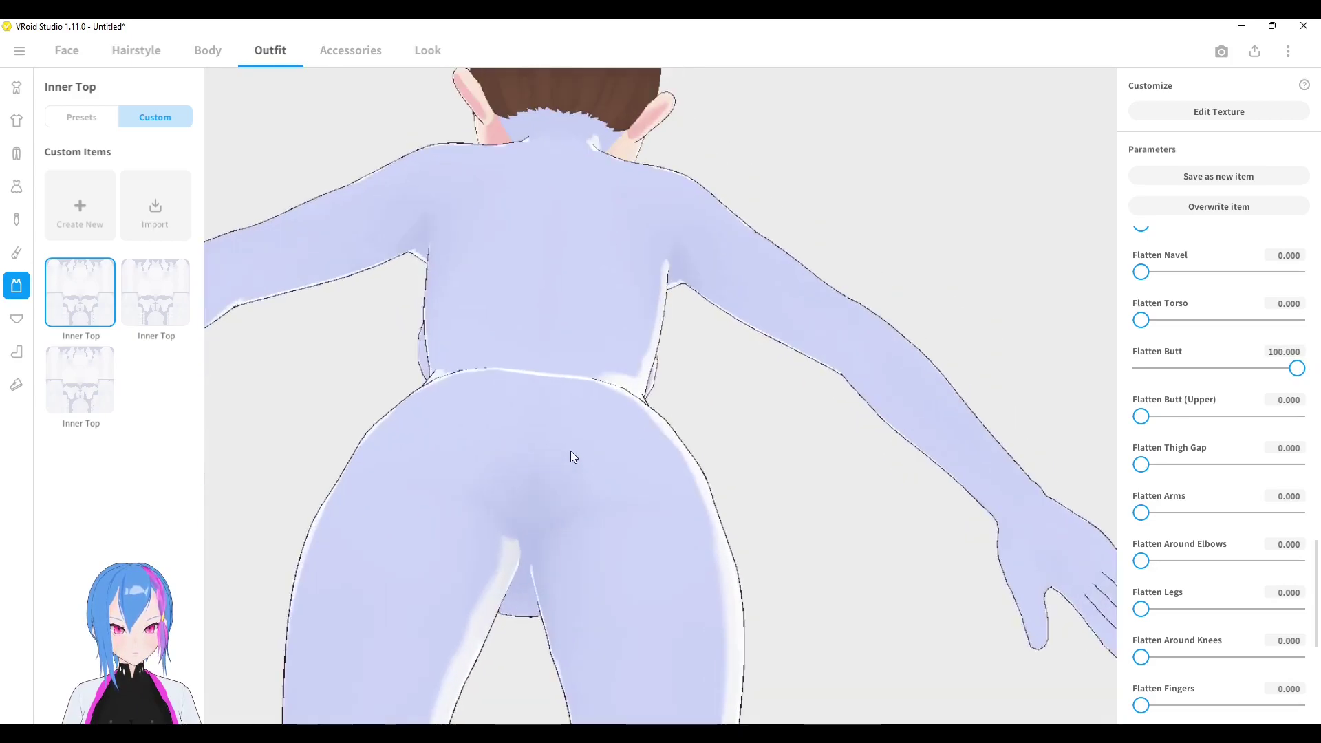
{"action": "scroll", "coordinate": [571, 457], "scroll_direction": "up", "scroll_amount": 3}
{"action": "right_click_drag", "start_coordinate": [482, 505], "coordinate": [510, 515]}
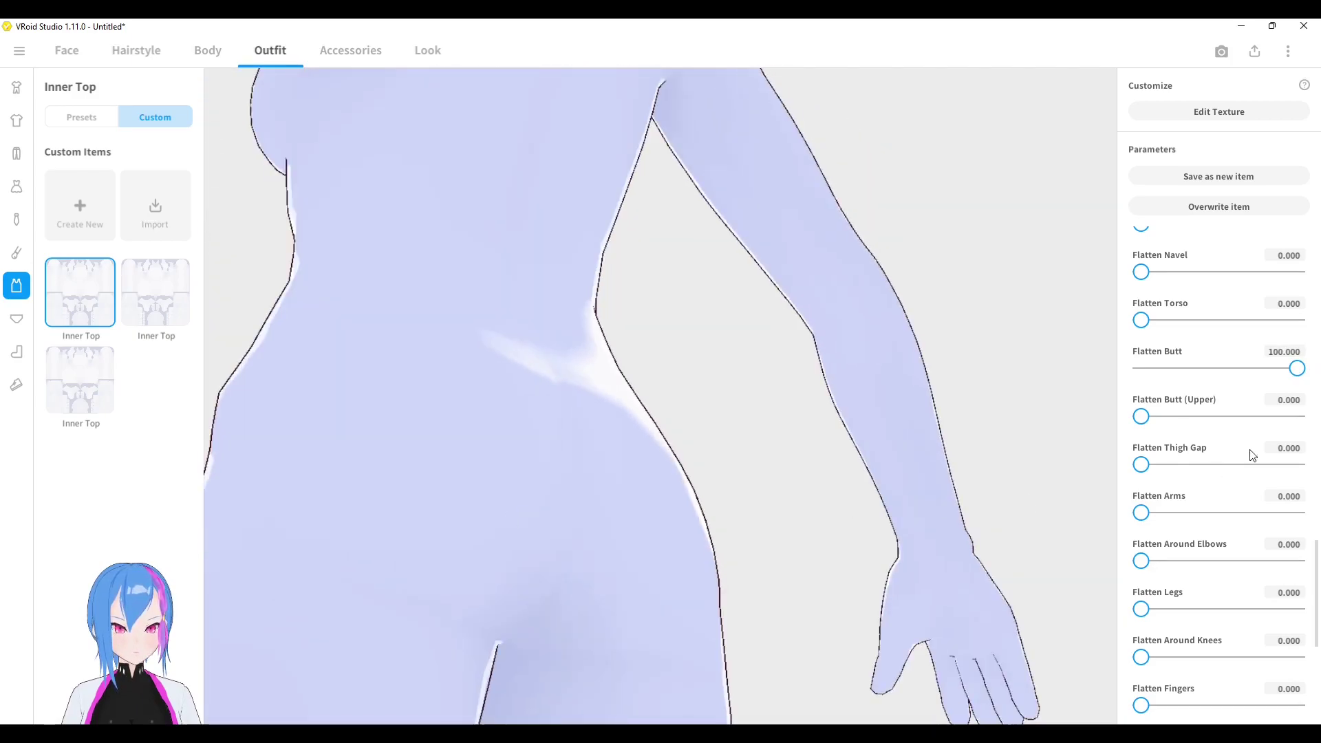
{"action": "left_click_drag", "start_coordinate": [1292, 368], "coordinate": [1141, 369]}
- Try Flatten Butt (Upper) at 100, combine it with a raised Flatten Butt, and undo both changes
{"action": "left_click_drag", "start_coordinate": [1141, 416], "coordinate": [1311, 417]}
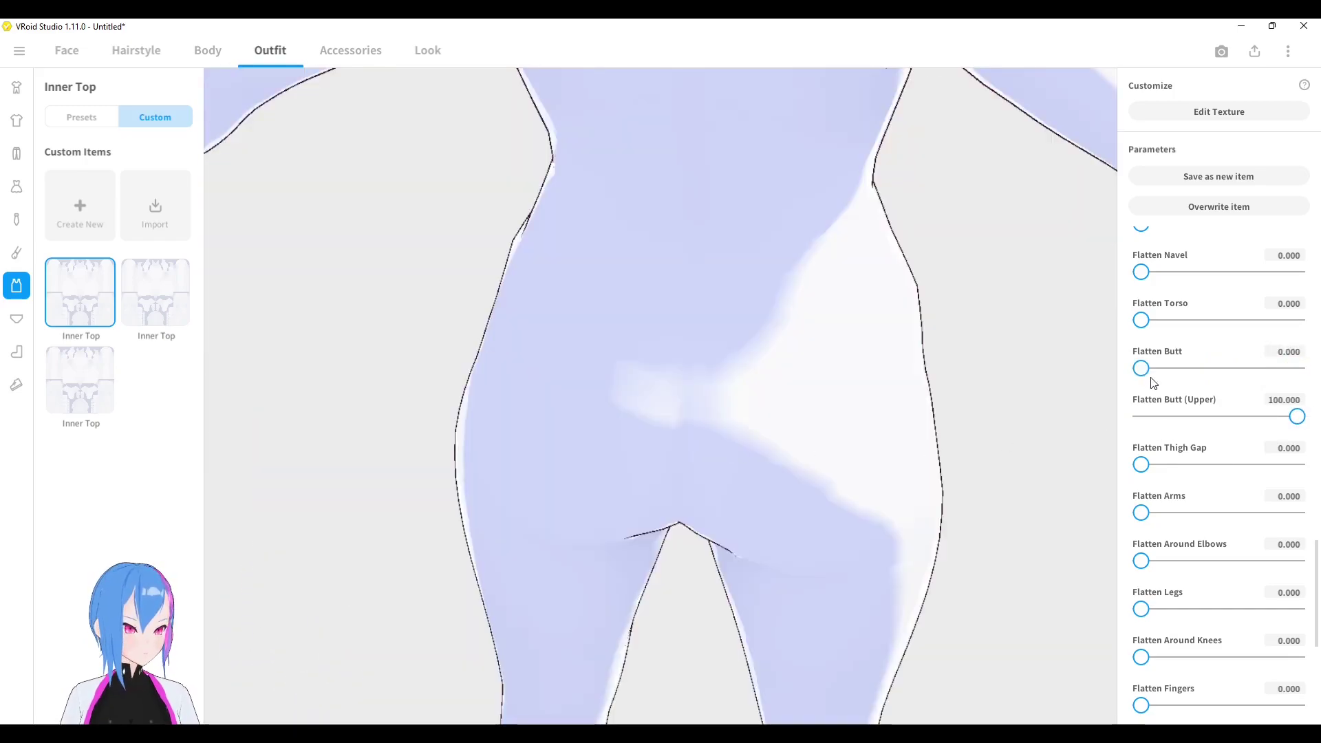
{"action": "left_click_drag", "start_coordinate": [1141, 368], "coordinate": [1309, 367]}
{"action": "right_click_drag", "start_coordinate": [744, 431], "coordinate": [745, 395]}
{"action": "key", "text": "ctrl+z"}
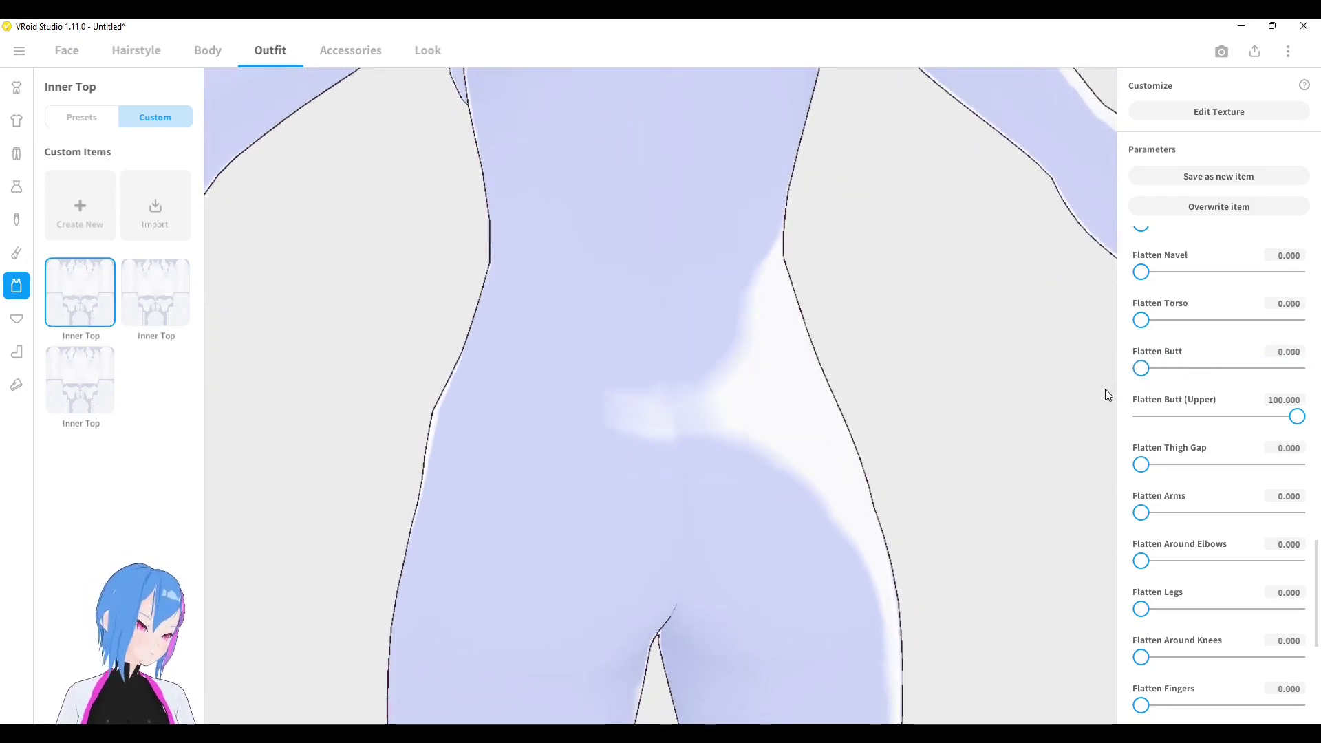
{"action": "key", "text": "ctrl+z"}
- Try Flatten Thigh Gap at about 93, check the gap closely from behind and at an angle, and return it to 0
{"action": "scroll", "coordinate": [807, 437], "scroll_direction": "down", "scroll_amount": 5}
{"action": "scroll", "coordinate": [820, 438], "scroll_direction": "up", "scroll_amount": 2}
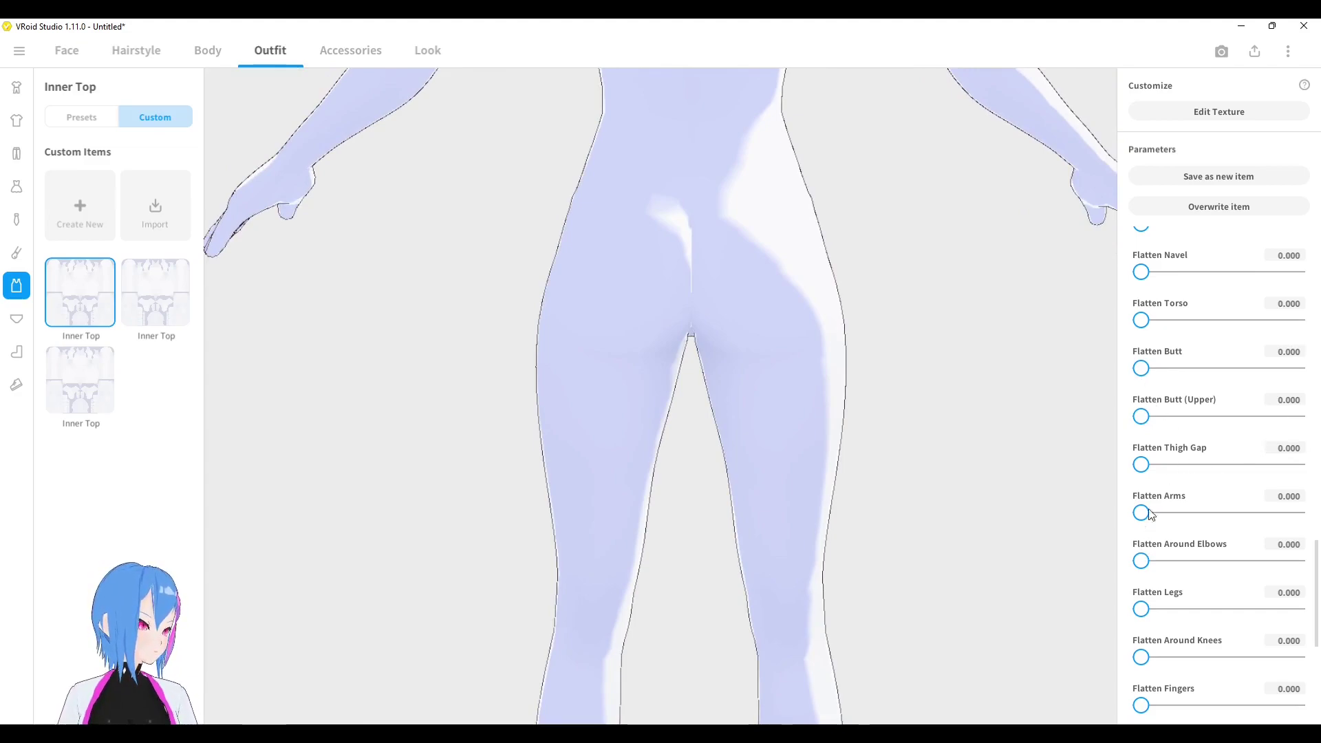
{"action": "left_click_drag", "start_coordinate": [1147, 467], "coordinate": [1260, 463]}
{"action": "right_click_drag", "start_coordinate": [816, 342], "coordinate": [770, 392]}
{"action": "scroll", "coordinate": [777, 386], "scroll_direction": "up", "scroll_amount": 5}
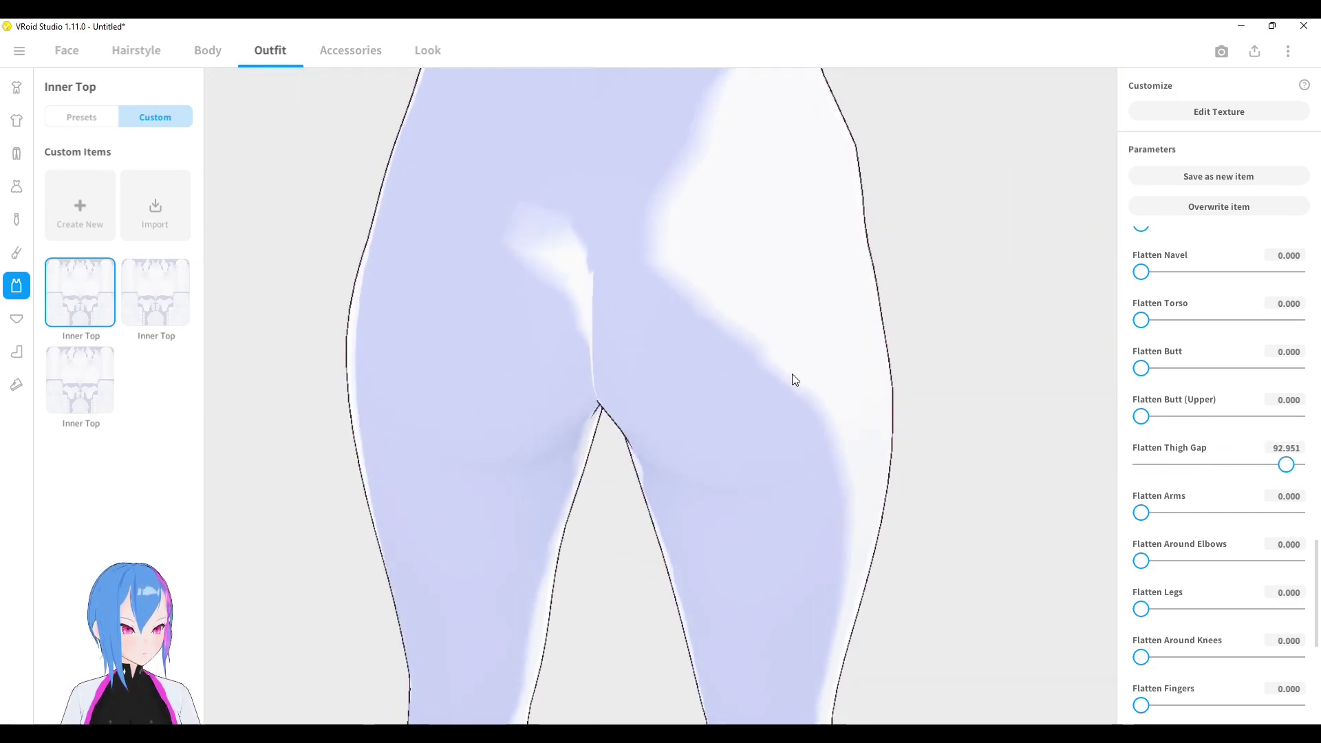
{"action": "left_click_drag", "start_coordinate": [1273, 461], "coordinate": [1085, 499]}
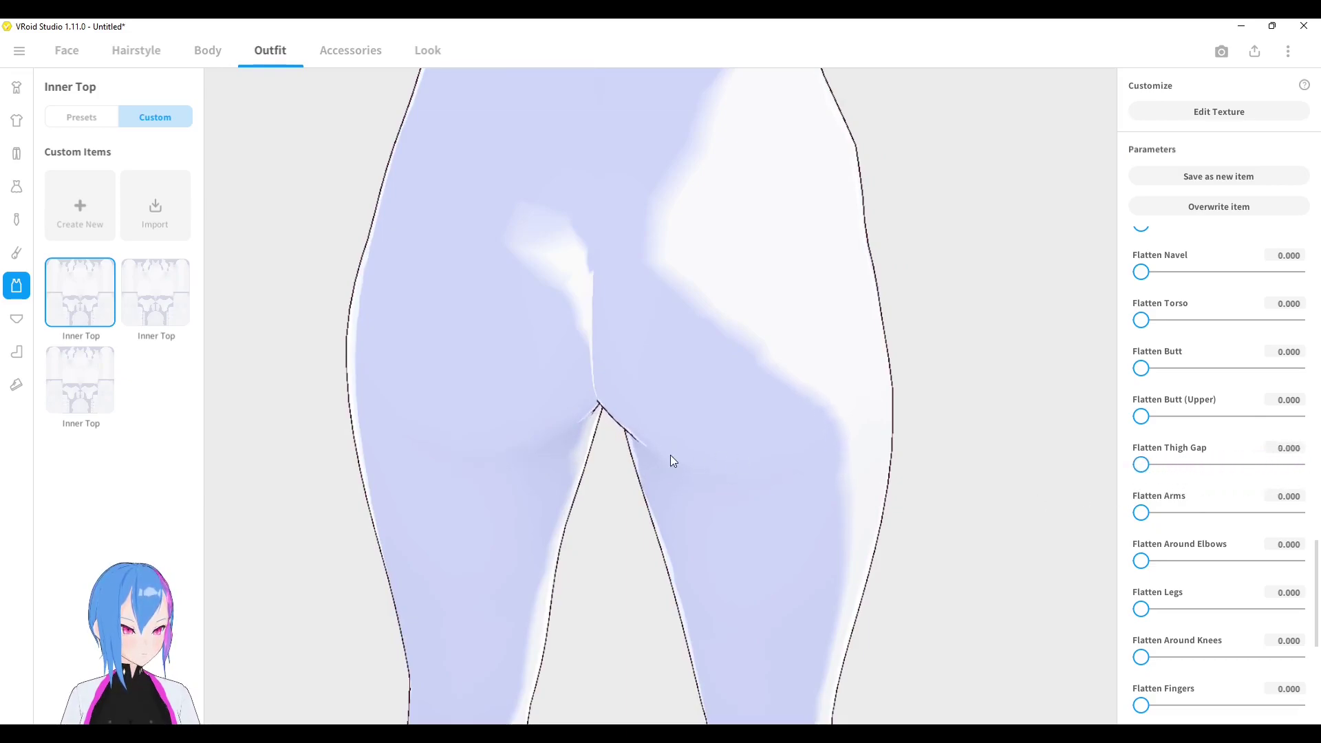
{"action": "right_click_drag", "start_coordinate": [673, 461], "coordinate": [631, 412]}
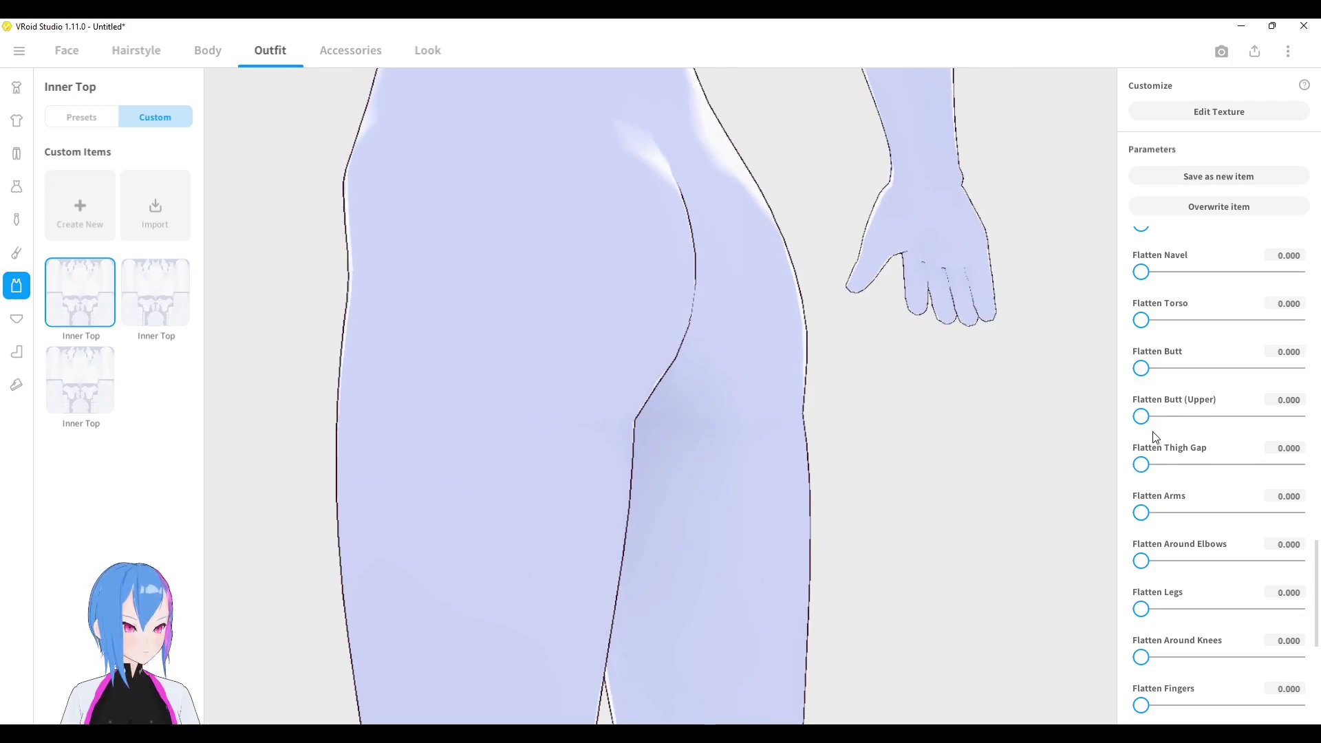
{"action": "left_click_drag", "start_coordinate": [1144, 472], "coordinate": [1068, 517]}
{"action": "scroll", "coordinate": [786, 427], "scroll_direction": "up", "scroll_amount": 3}
{"action": "scroll", "coordinate": [1168, 456], "scroll_direction": "up", "scroll_amount": 1}
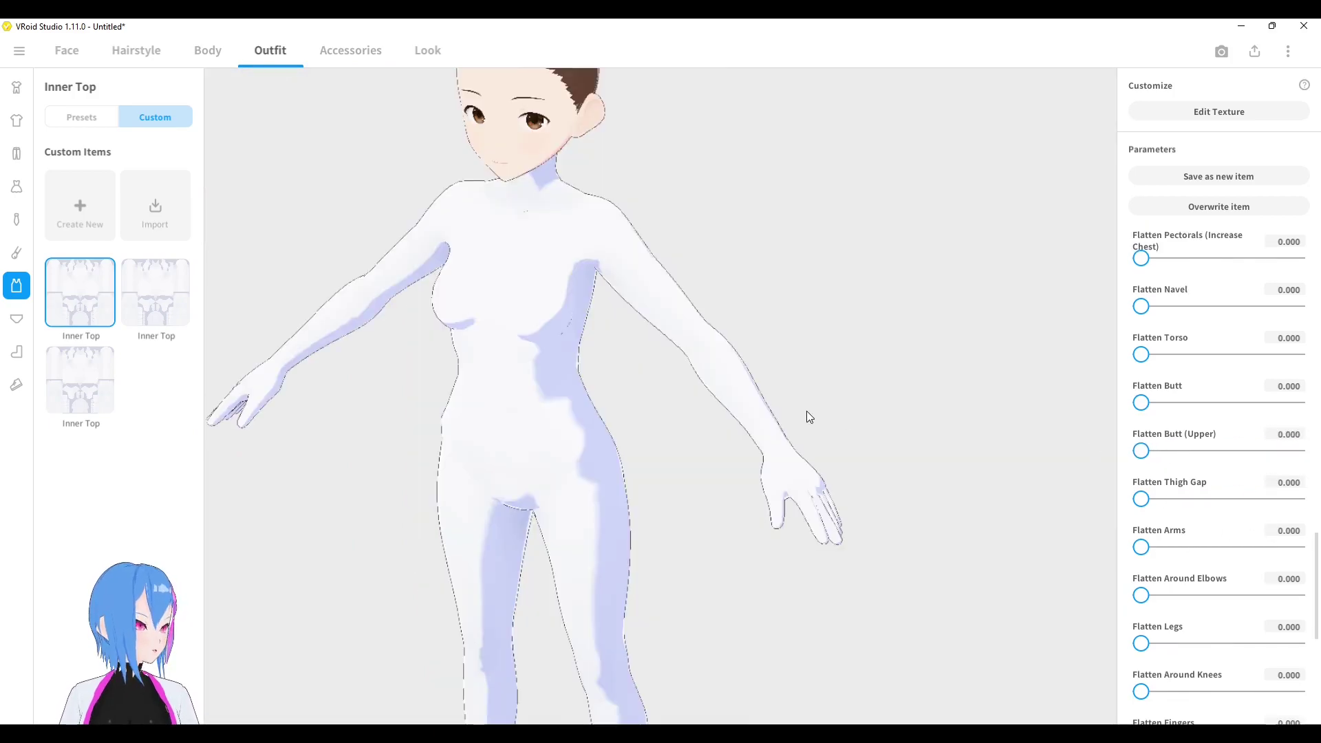
- Return Flatten Arms to 0, and try Flatten Around Elbows at 100, checking the arm from above before resetting it to 0
{"action": "left_click_drag", "start_coordinate": [1138, 549], "coordinate": [1108, 551]}
{"action": "right_click_drag", "start_coordinate": [963, 537], "coordinate": [780, 498]}
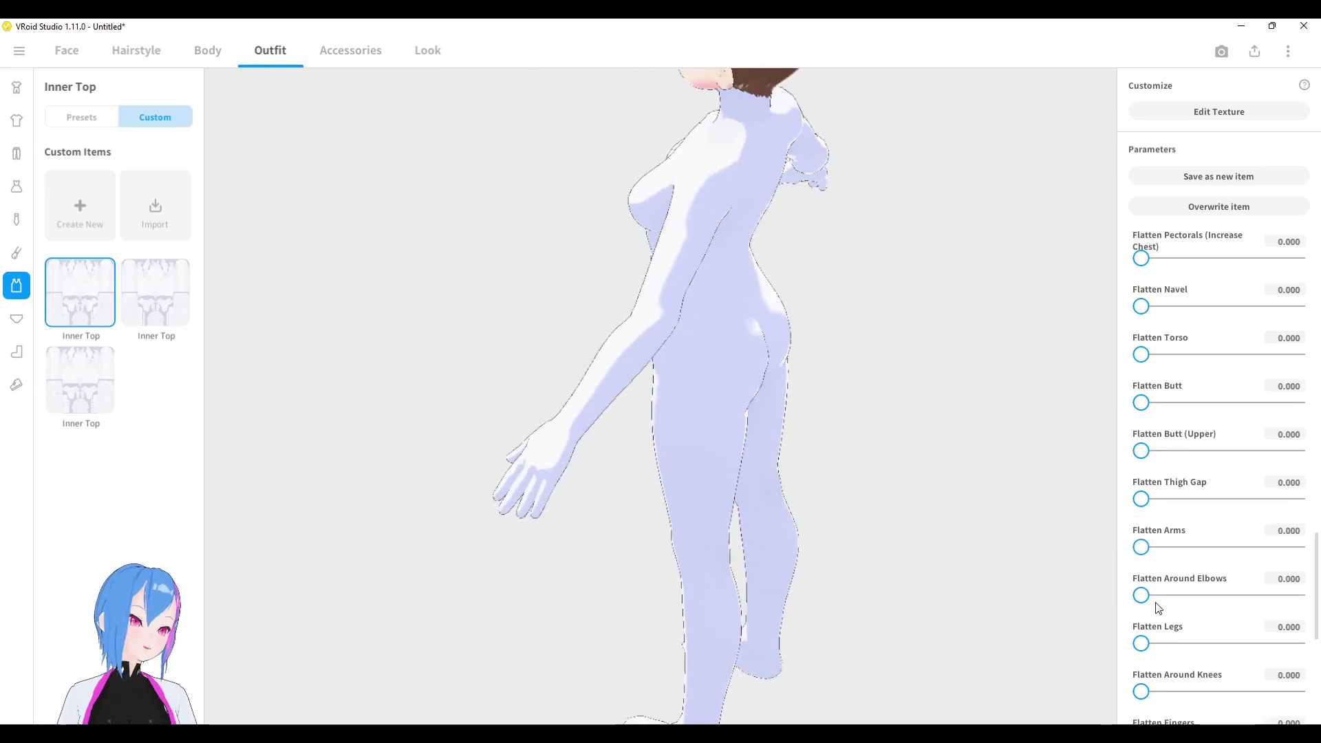
{"action": "left_click_drag", "start_coordinate": [1141, 596], "coordinate": [1305, 595]}
{"action": "scroll", "coordinate": [876, 280], "scroll_direction": "up", "scroll_amount": 1}
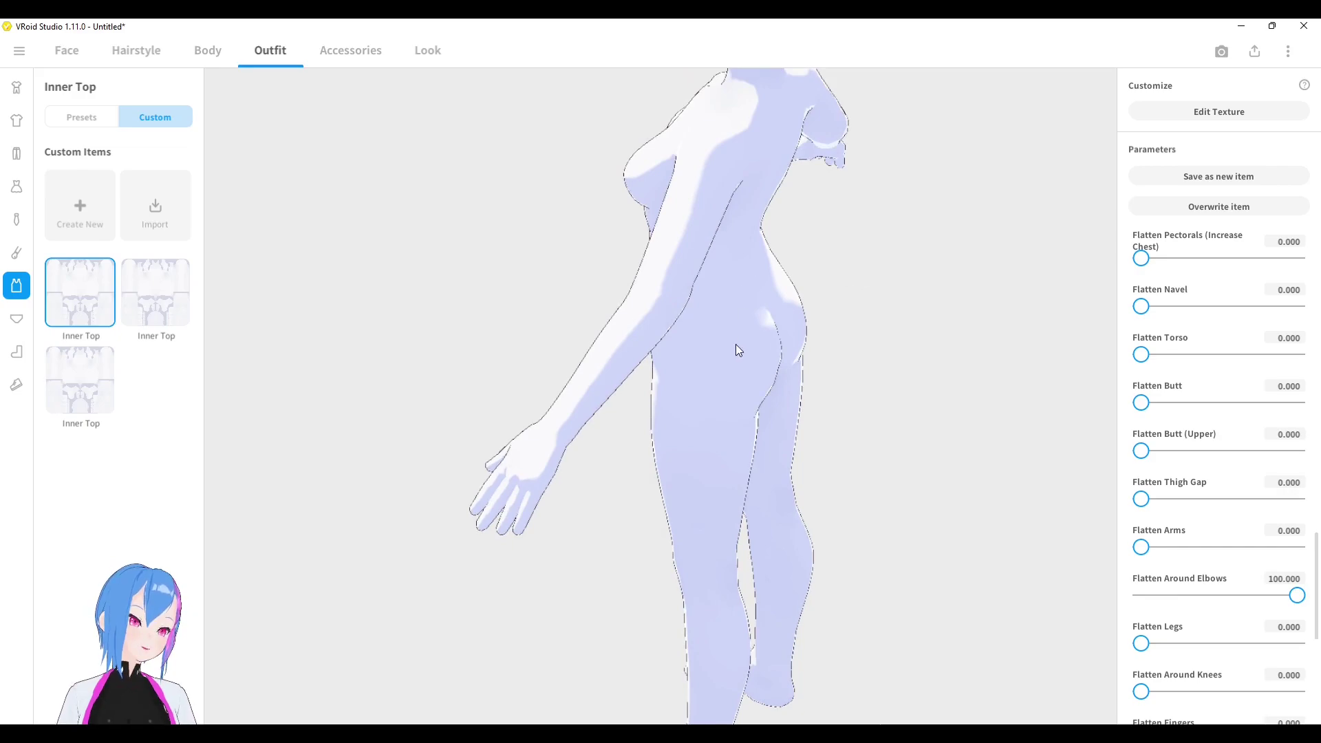
{"action": "right_click_drag", "start_coordinate": [736, 344], "coordinate": [749, 384]}
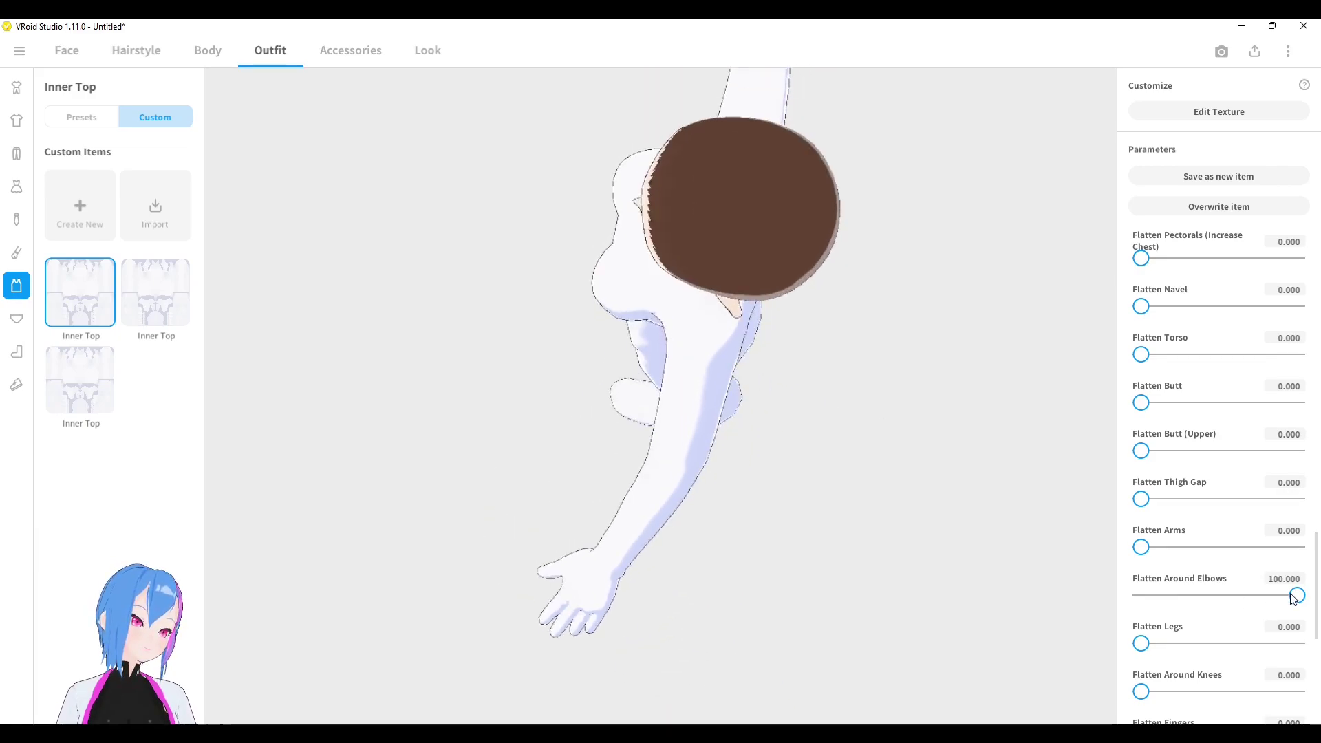
{"action": "left_click_drag", "start_coordinate": [1291, 594], "coordinate": [1287, 594]}
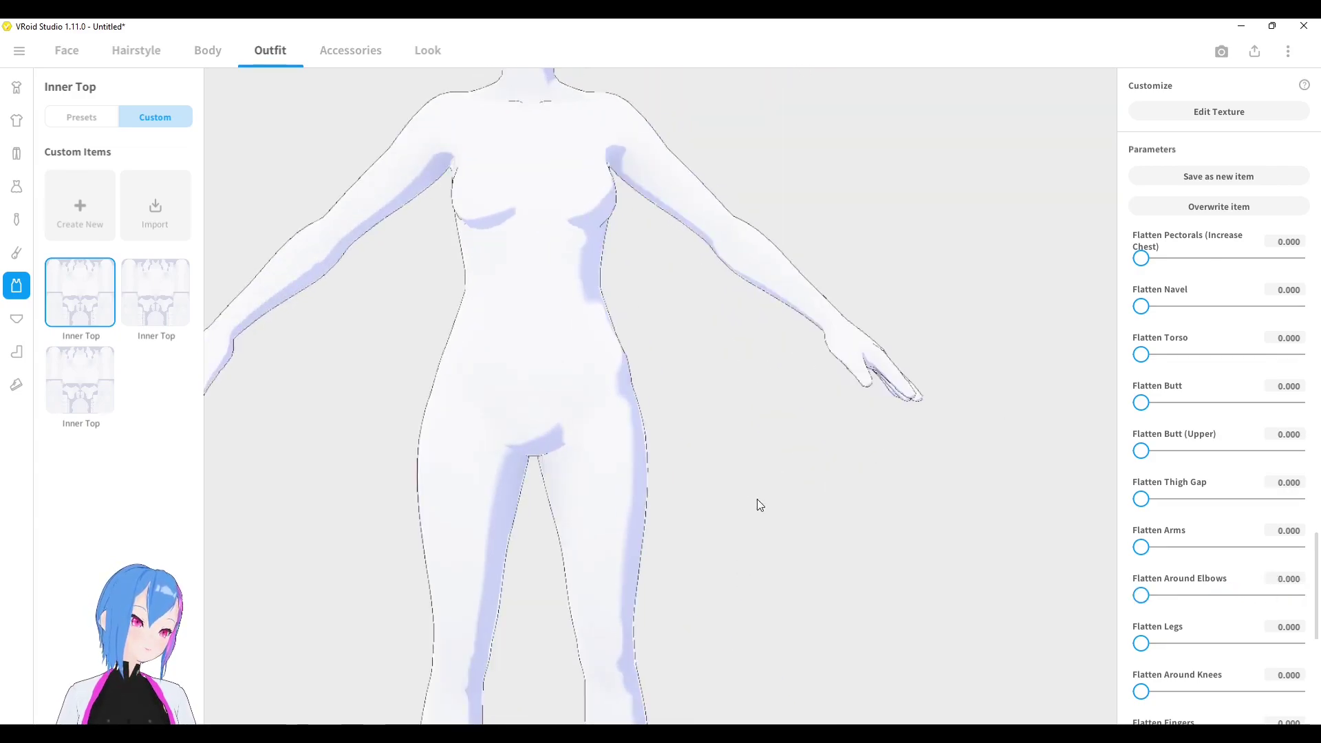
- Try raising Flatten Legs, inspect the legs from the side and undo it, and also try raising Flatten Around Knees
{"action": "scroll", "coordinate": [768, 518], "scroll_direction": "down", "scroll_amount": 1}
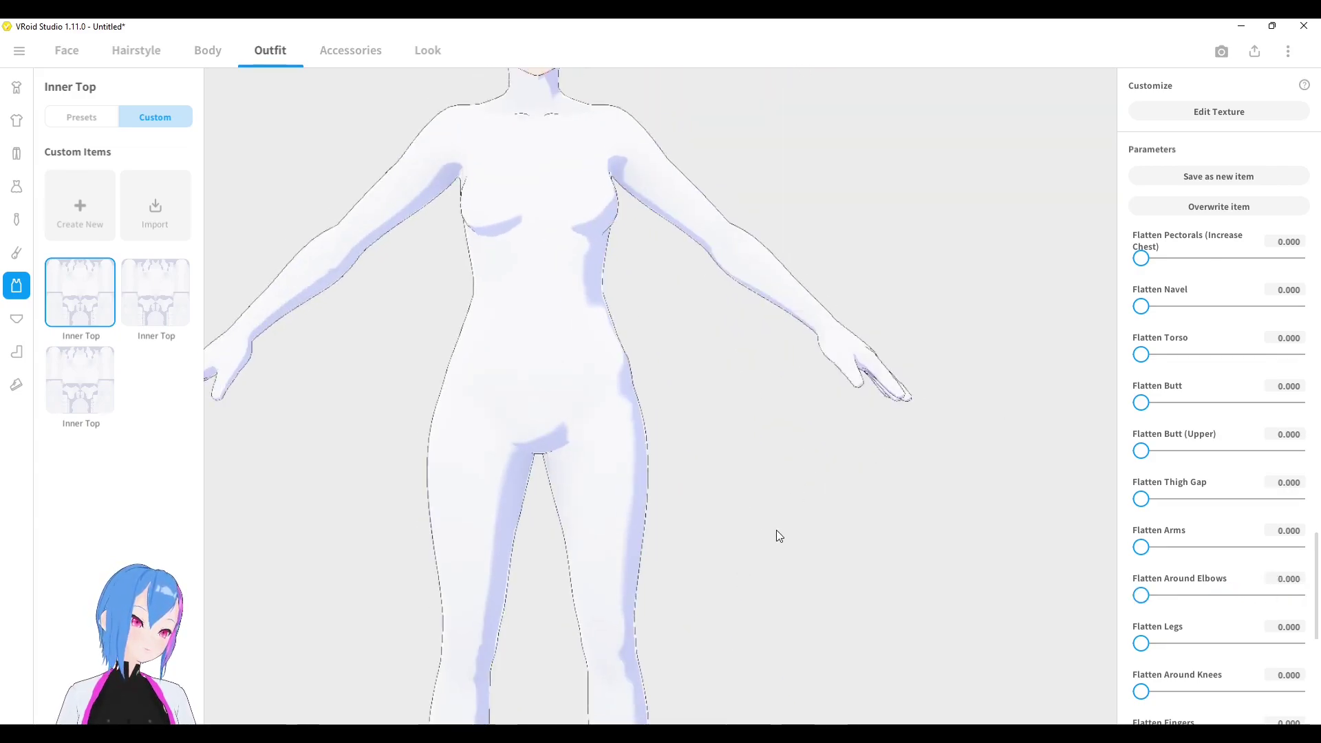
{"action": "middle_click_drag", "start_coordinate": [777, 533], "coordinate": [853, 358]}
{"action": "scroll", "coordinate": [1038, 465], "scroll_direction": "down", "scroll_amount": 2}
{"action": "scroll", "coordinate": [1213, 562], "scroll_direction": "down", "scroll_amount": 2}
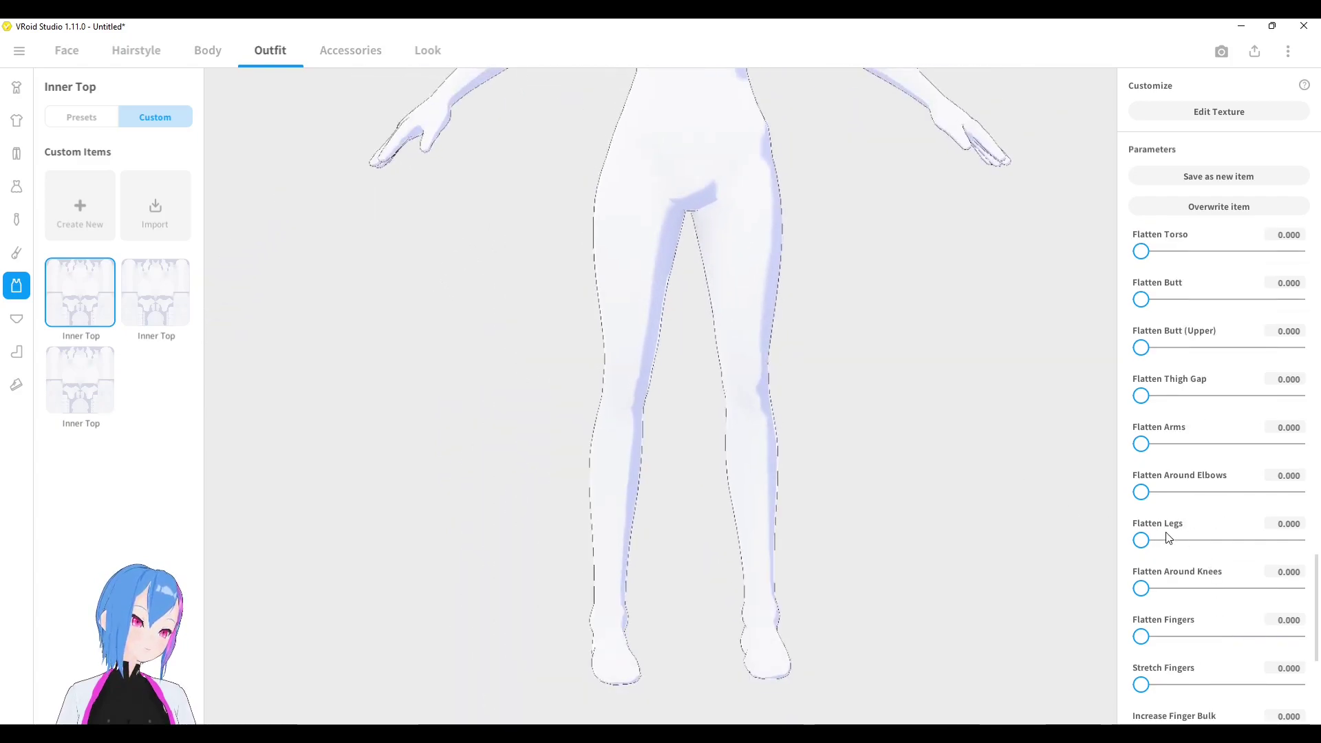
{"action": "left_click_drag", "start_coordinate": [1141, 540], "coordinate": [1288, 557]}
{"action": "right_click_drag", "start_coordinate": [825, 467], "coordinate": [687, 428]}
{"action": "key", "text": "ctrl+z"}
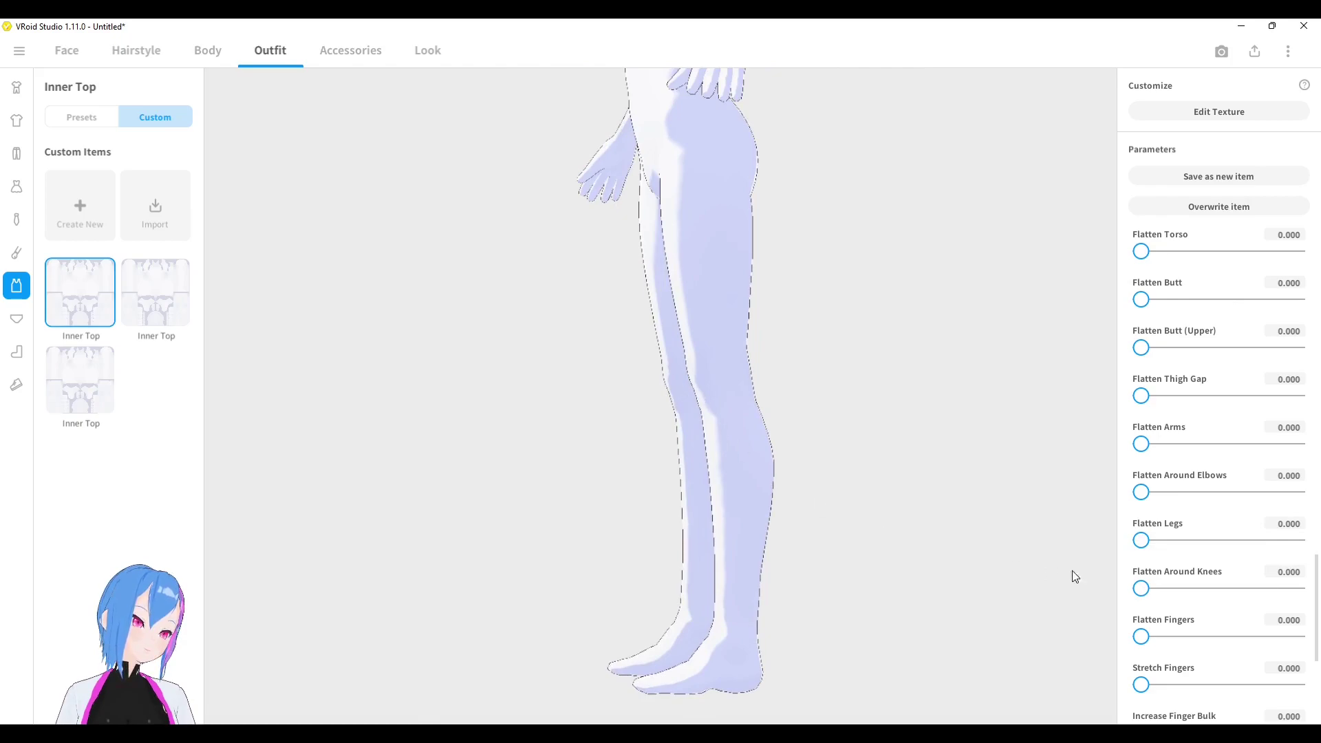
{"action": "left_click_drag", "start_coordinate": [1143, 589], "coordinate": [1233, 588]}
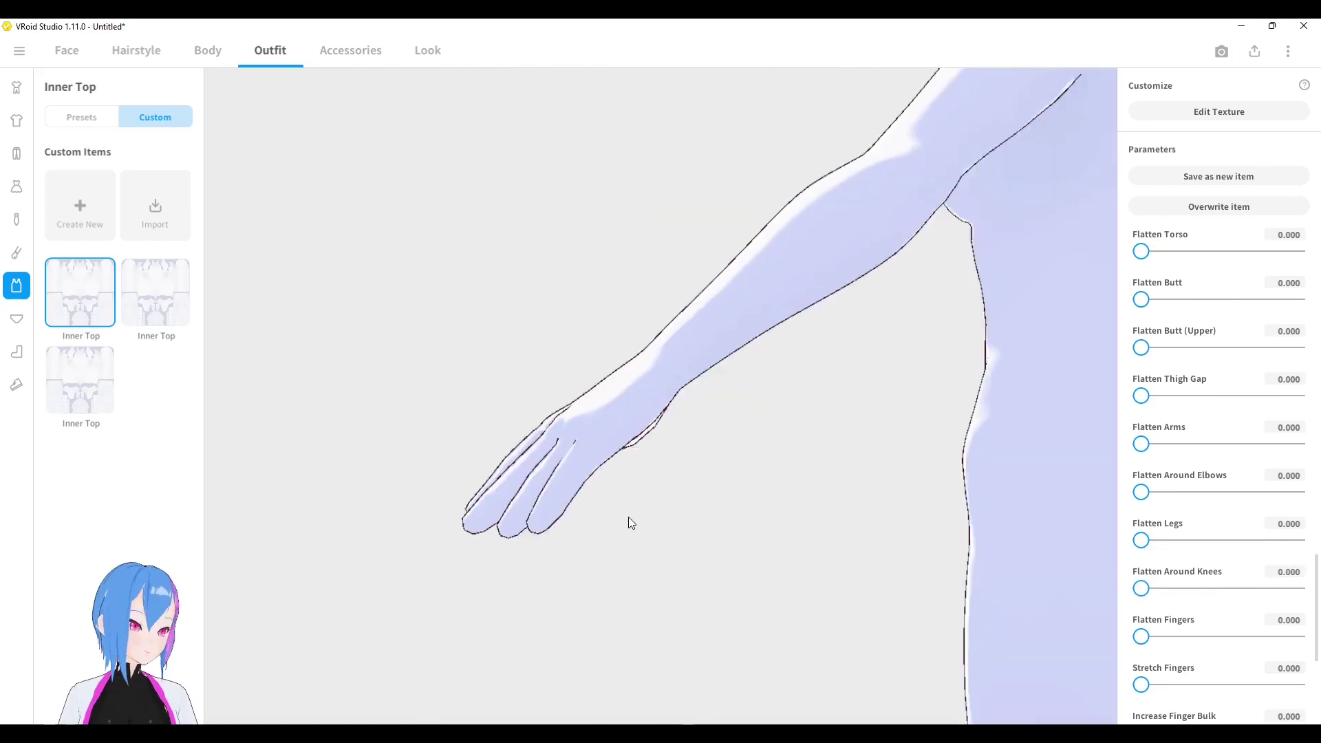
- Try Flatten Fingers at its maximum with the hand in close view, and return it to 0
{"action": "right_click_drag", "start_coordinate": [628, 517], "coordinate": [601, 501]}
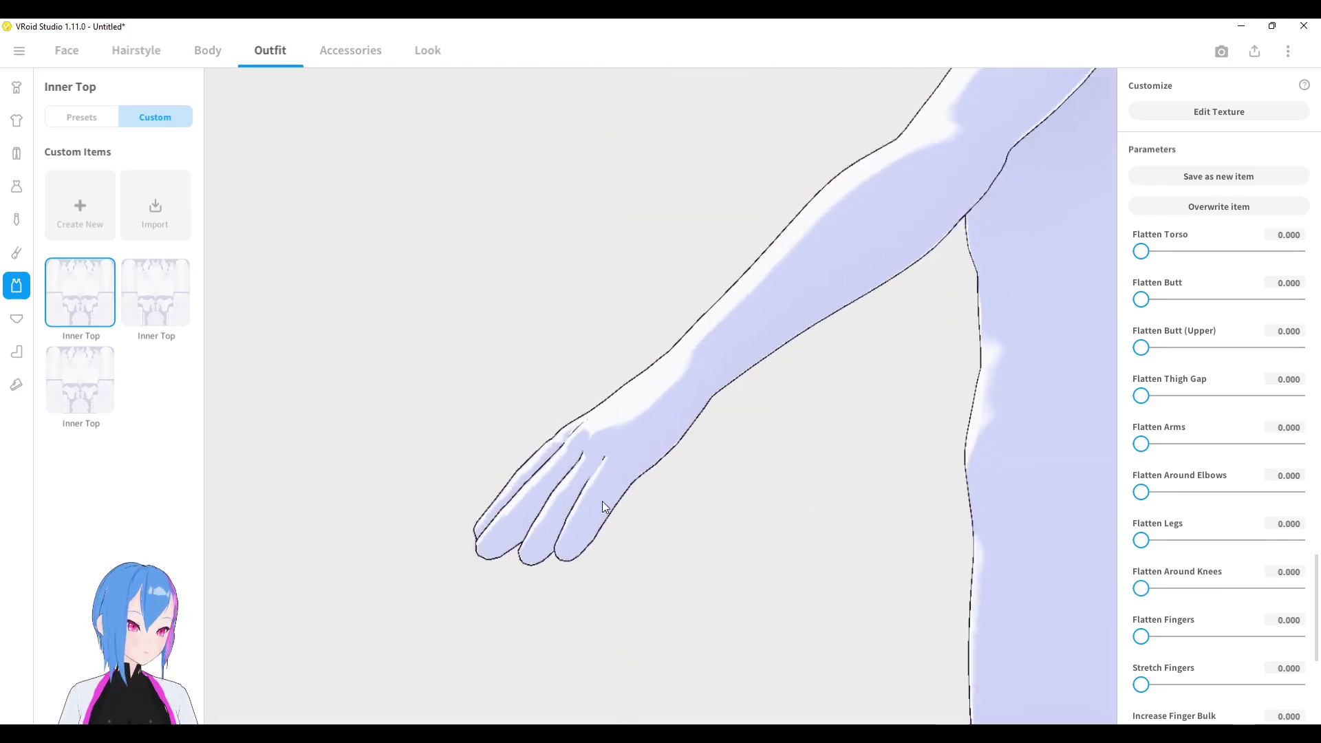
{"action": "scroll", "coordinate": [593, 499], "scroll_direction": "up", "scroll_amount": 3}
{"action": "middle_click_drag", "start_coordinate": [592, 498], "coordinate": [611, 483]}
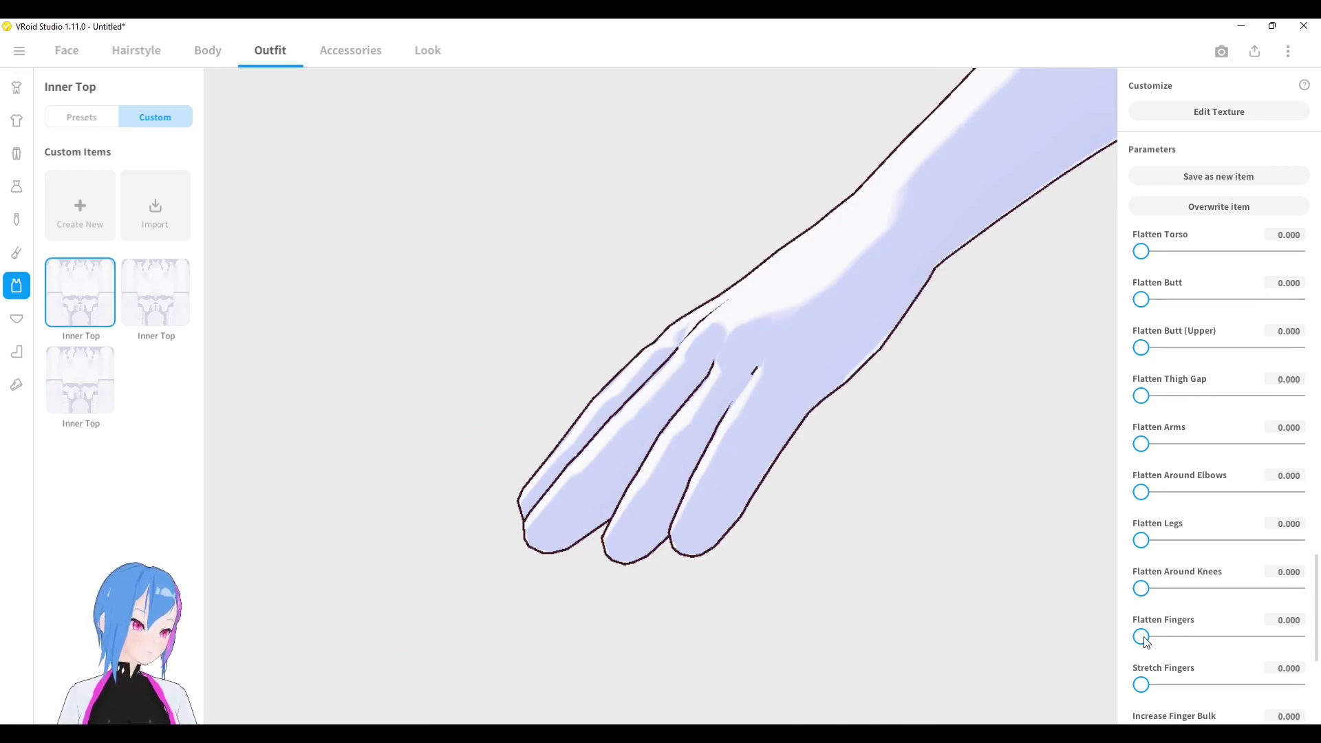
{"action": "left_click_drag", "start_coordinate": [1143, 637], "coordinate": [1309, 638]}
{"action": "scroll", "coordinate": [747, 597], "scroll_direction": "down", "scroll_amount": 3}
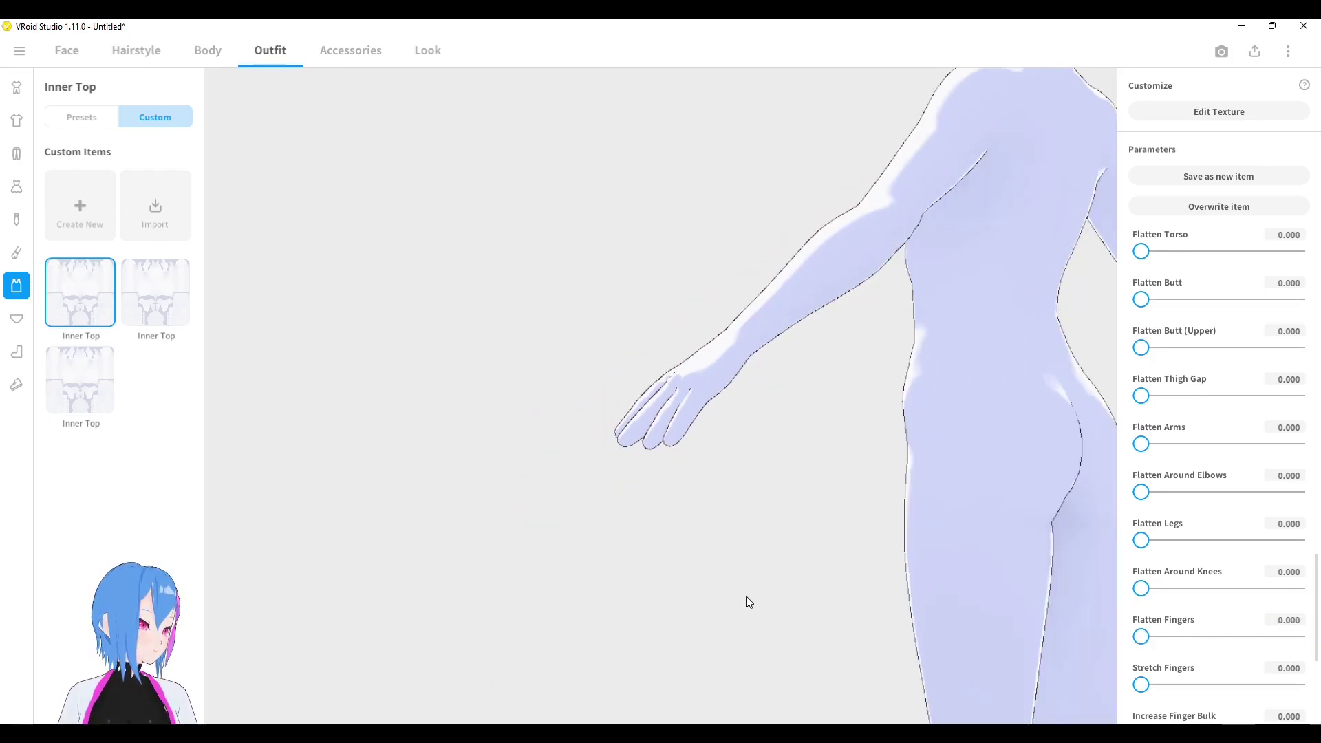
- Try Stretch Fingers at 100 and at 300, inspect the hands from the back and front, and return it to 0
{"action": "right_click_drag", "start_coordinate": [748, 597], "coordinate": [778, 618]}
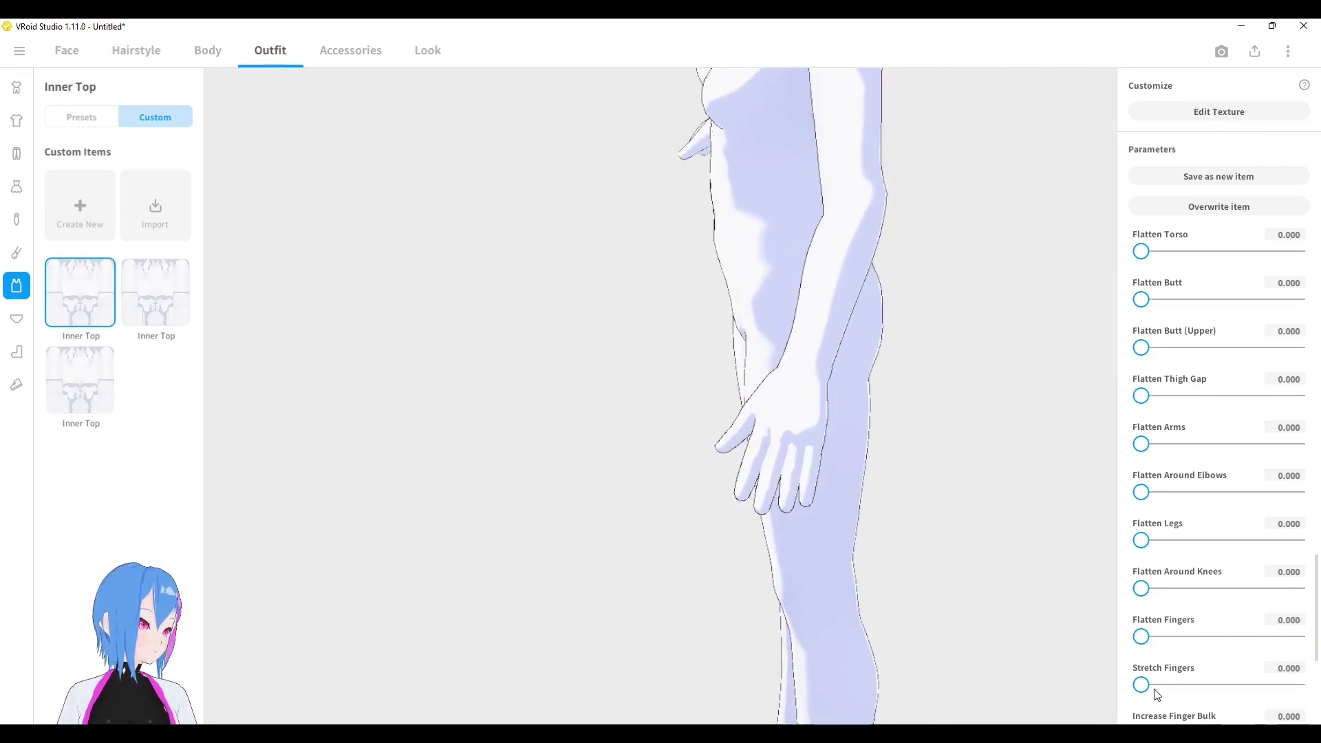
{"action": "left_click_drag", "start_coordinate": [1141, 684], "coordinate": [1280, 683]}
{"action": "scroll", "coordinate": [1225, 654], "scroll_direction": "down", "scroll_amount": 2}
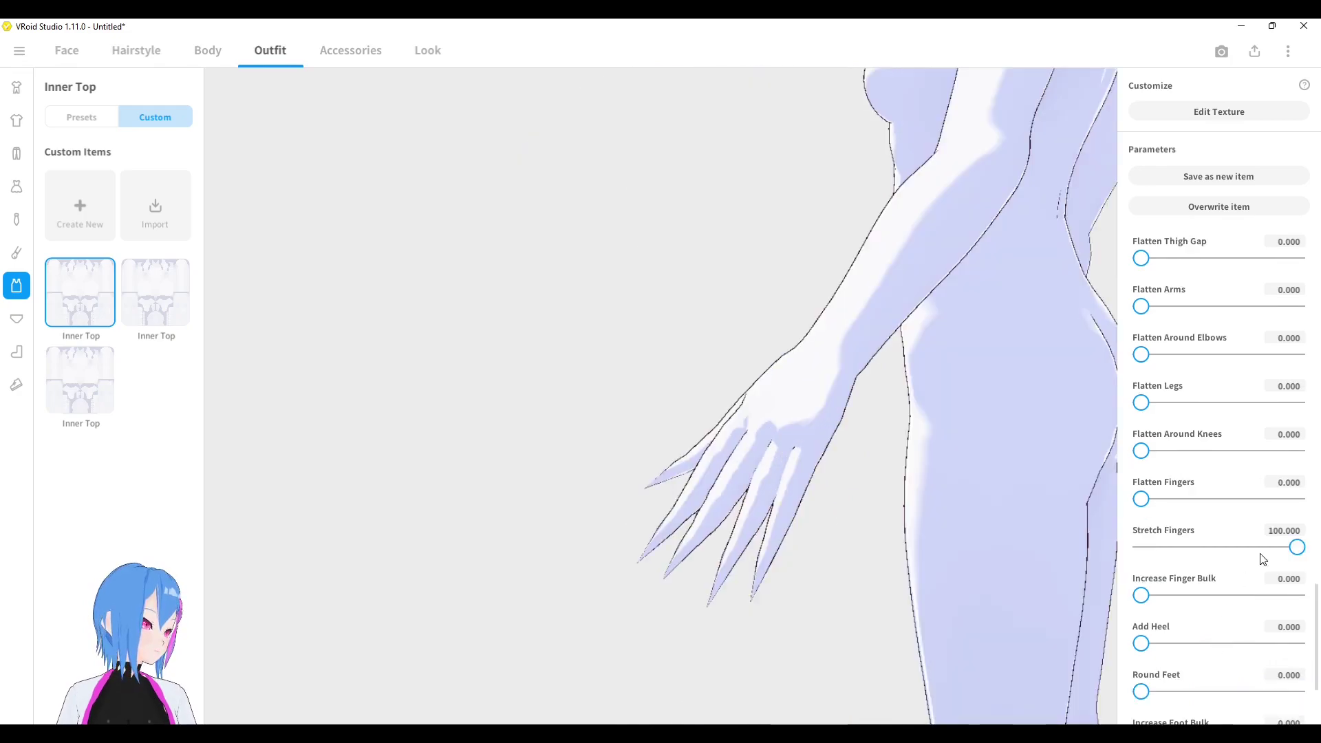
{"action": "left_click", "coordinate": [1275, 534]}
{"action": "left_click", "coordinate": [1275, 534]}
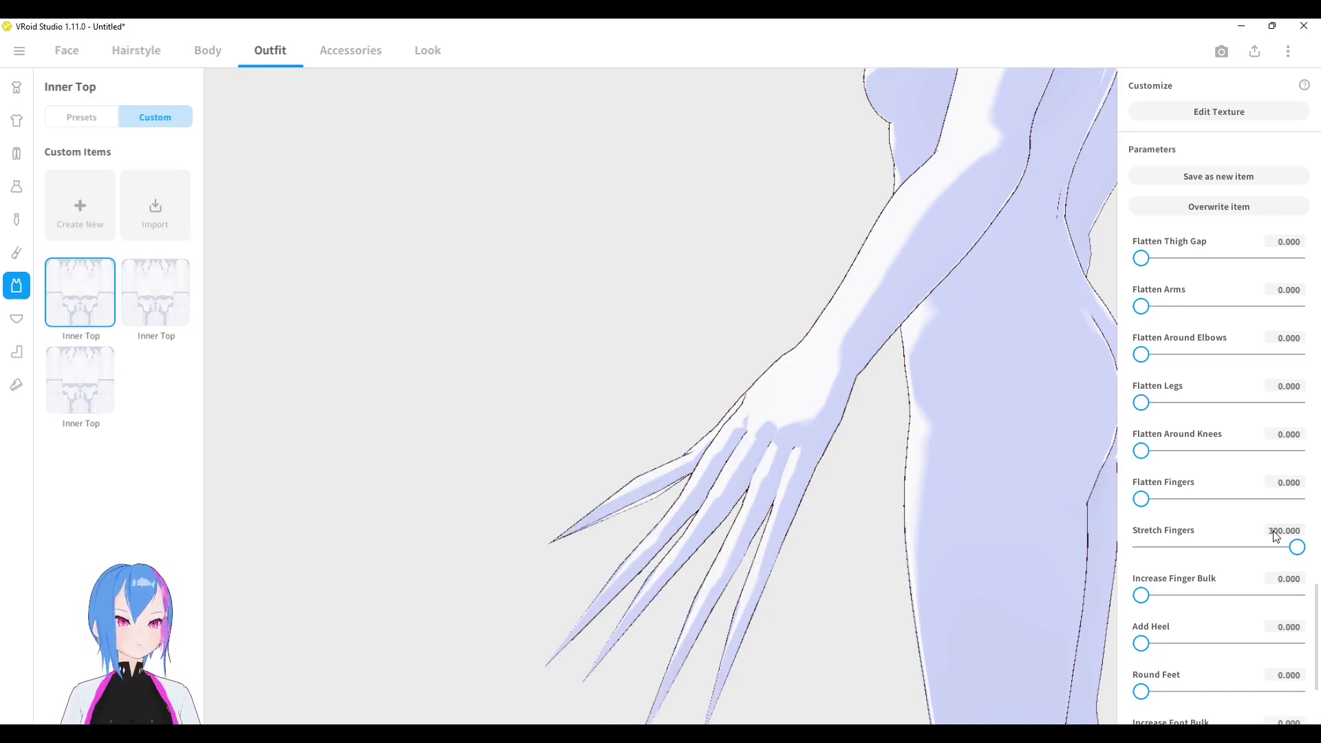
{"action": "scroll", "coordinate": [774, 671], "scroll_direction": "down", "scroll_amount": 2}
{"action": "right_click_drag", "start_coordinate": [773, 671], "coordinate": [824, 432]}
{"action": "scroll", "coordinate": [786, 501], "scroll_direction": "up", "scroll_amount": 3}
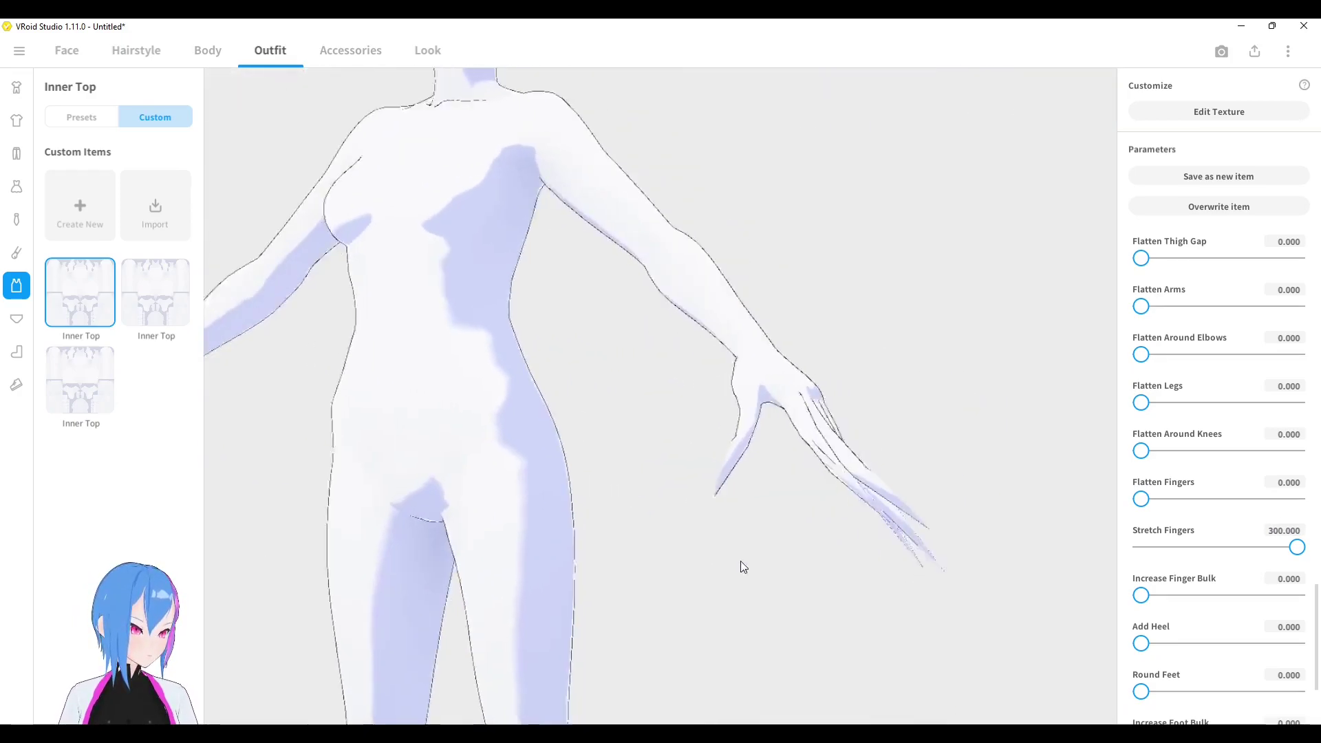
{"action": "scroll", "coordinate": [786, 502], "scroll_direction": "up", "scroll_amount": 2}
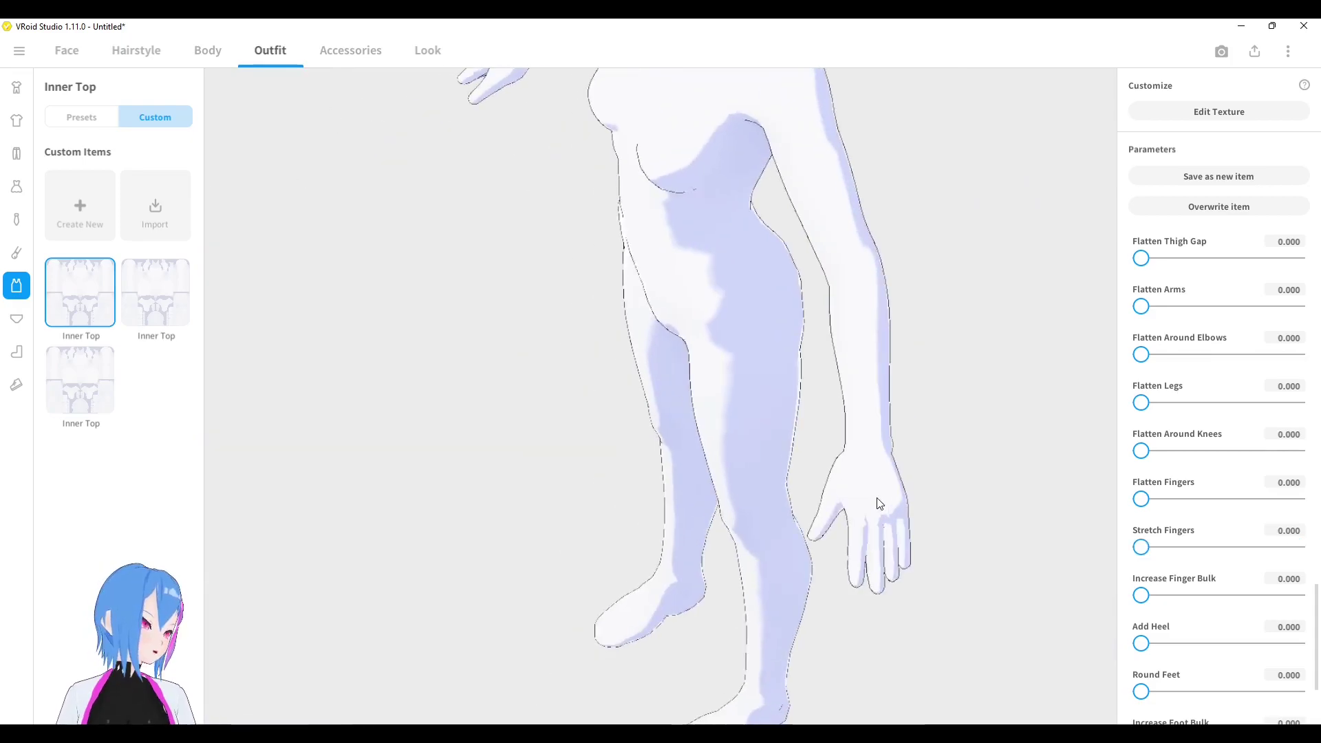
- Try Increase Finger Bulk at 100, look closely at the hand, and undo the change
{"action": "left_click_drag", "start_coordinate": [1142, 596], "coordinate": [1320, 582]}
{"action": "scroll", "coordinate": [959, 539], "scroll_direction": "up", "scroll_amount": 5}
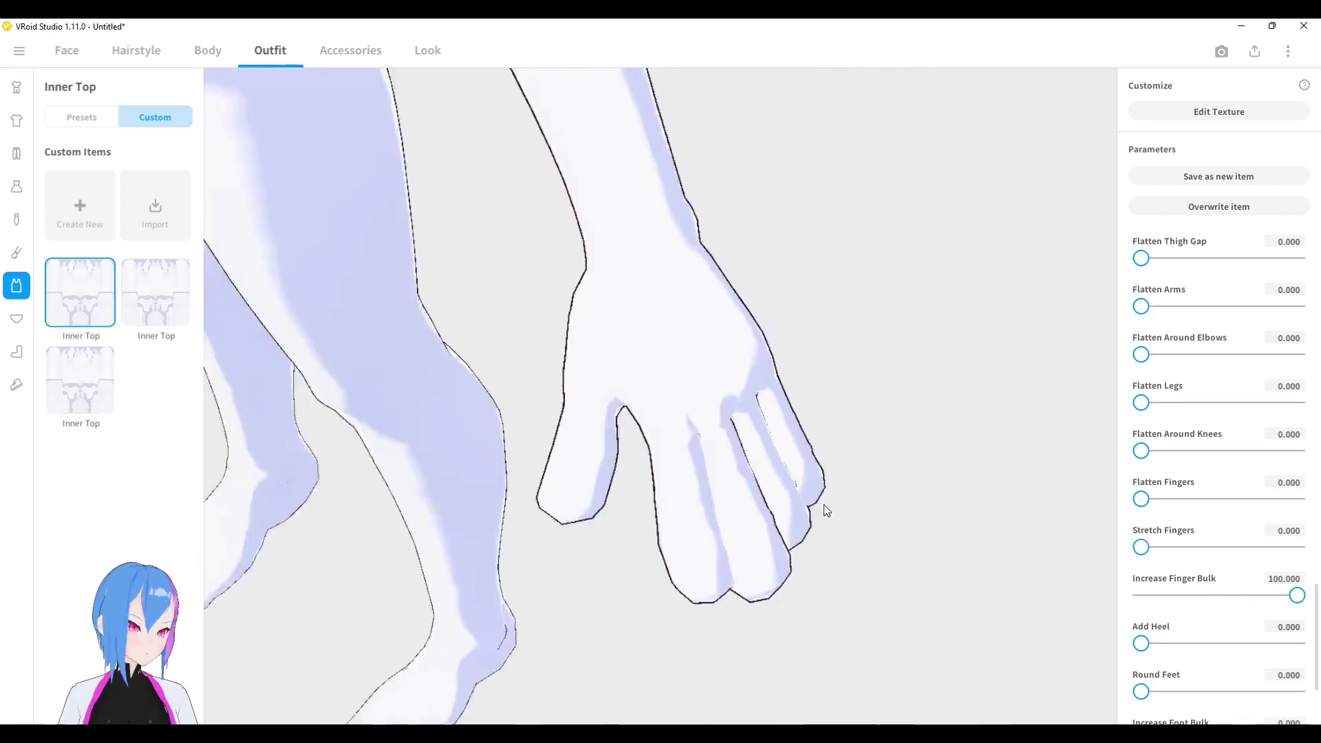
{"action": "key", "text": "ctrl+z"}
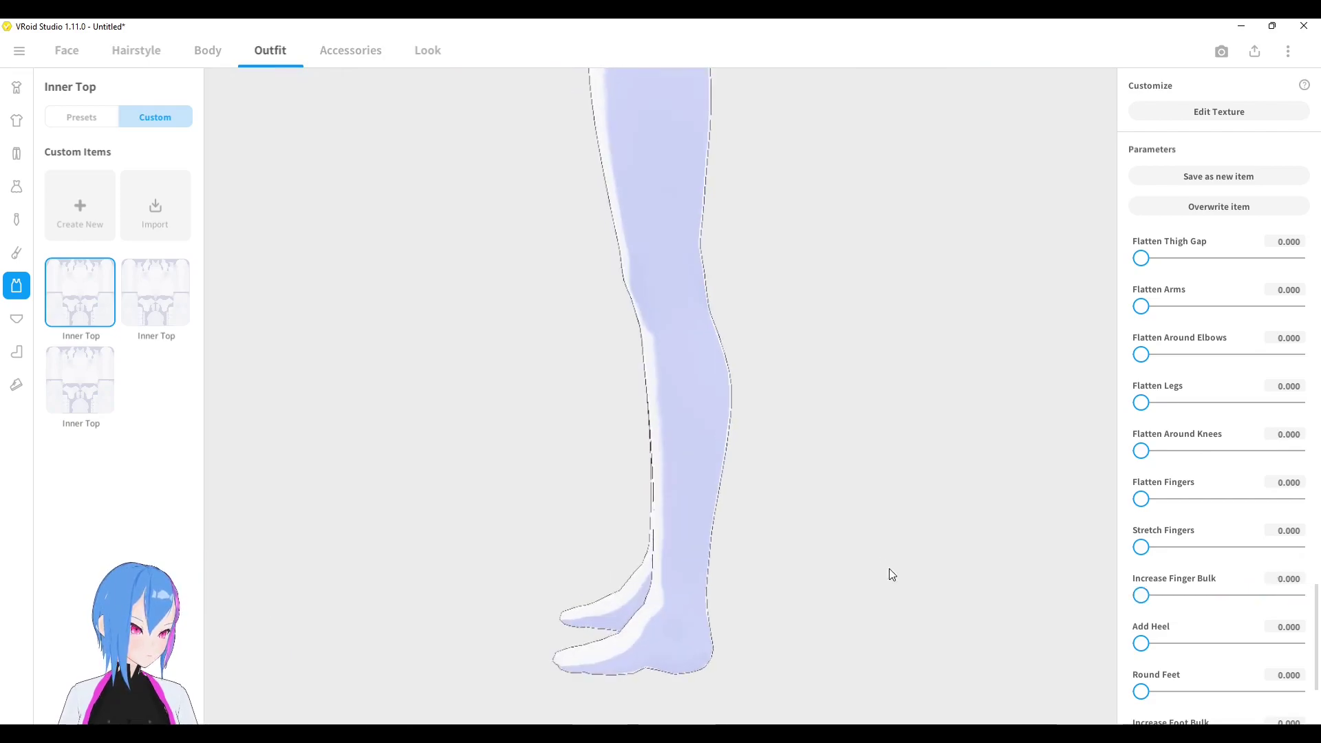
- Set Add Heel to 100 and inspect where the skin pokes through both feet
{"action": "left_click_drag", "start_coordinate": [1142, 643], "coordinate": [1301, 643]}
{"action": "scroll", "coordinate": [616, 619], "scroll_direction": "up", "scroll_amount": 4}
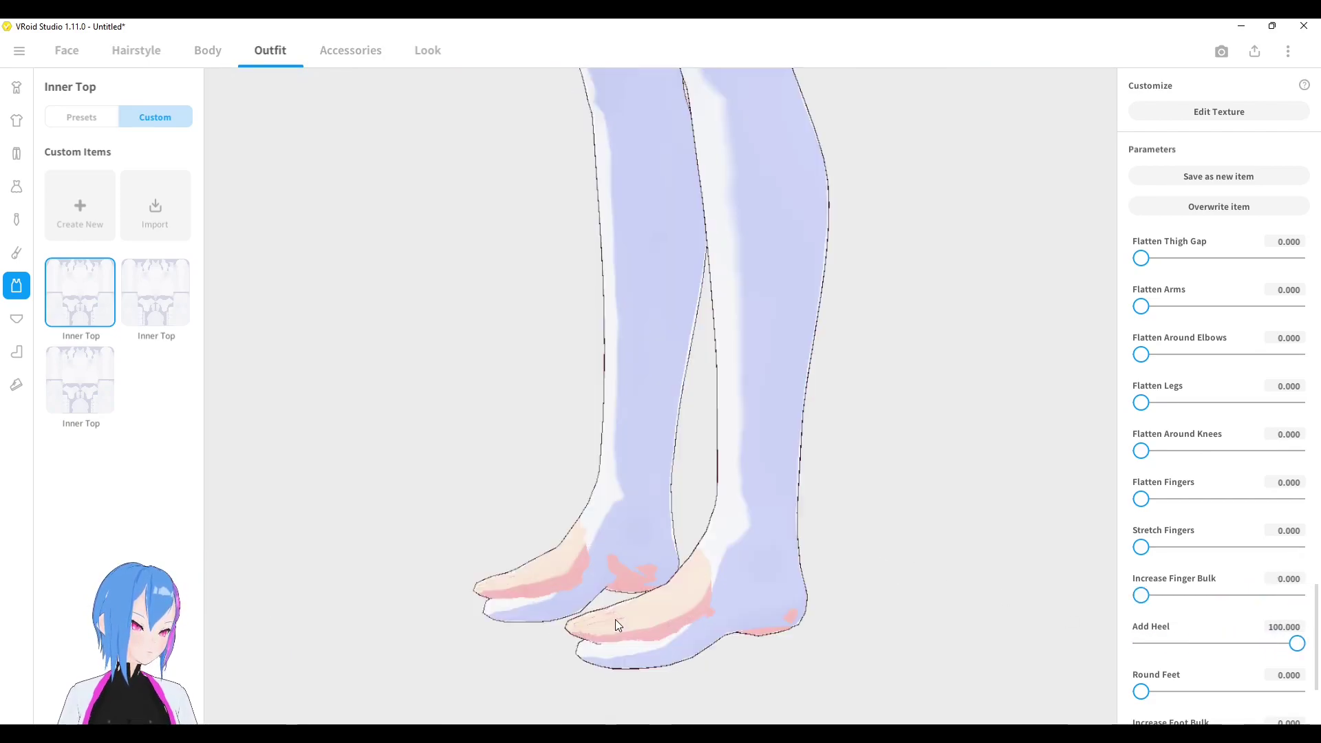
{"action": "right_click_drag", "start_coordinate": [629, 623], "coordinate": [663, 607]}
{"action": "middle_click_drag", "start_coordinate": [618, 580], "coordinate": [752, 531]}
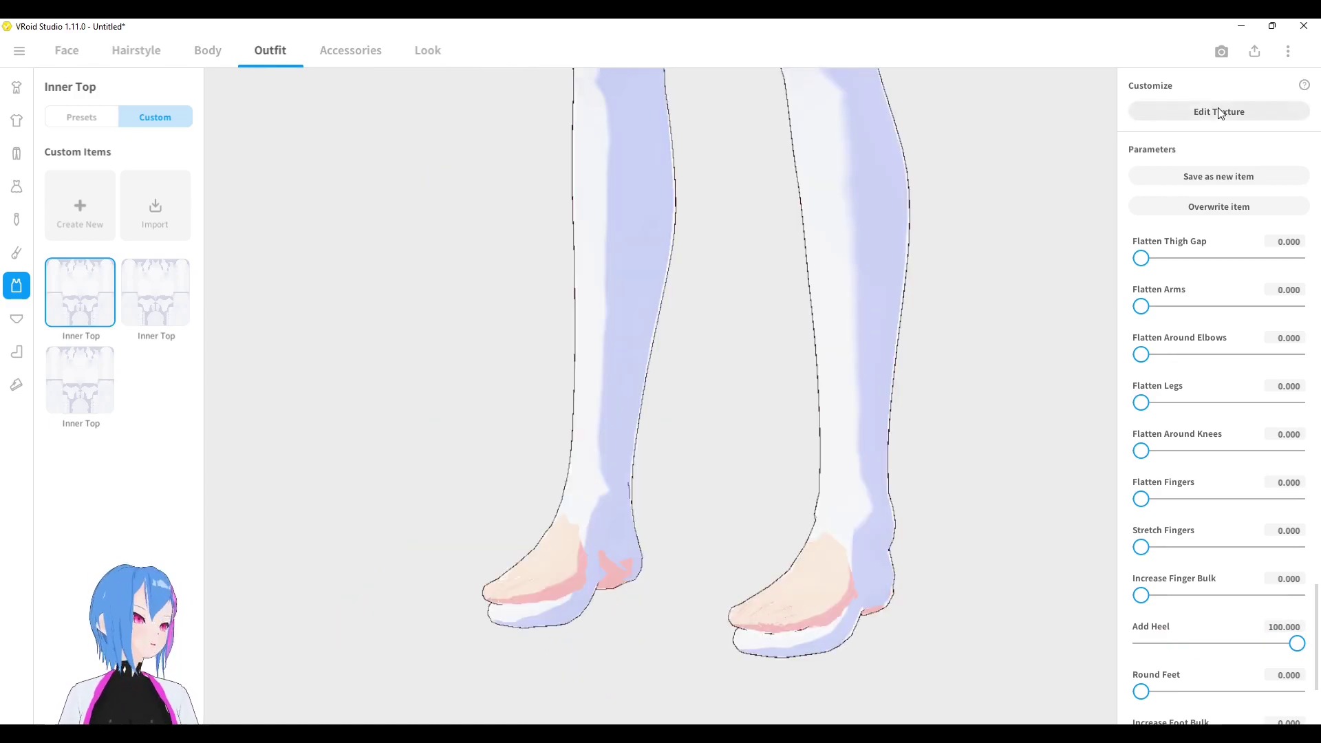
- Paint the skin mask's Default Design layer over the foot areas with a mirrored #000000 brush 225 wide, and check the feet
{"action": "left_click", "coordinate": [1179, 113]}
{"action": "left_click", "coordinate": [139, 90]}
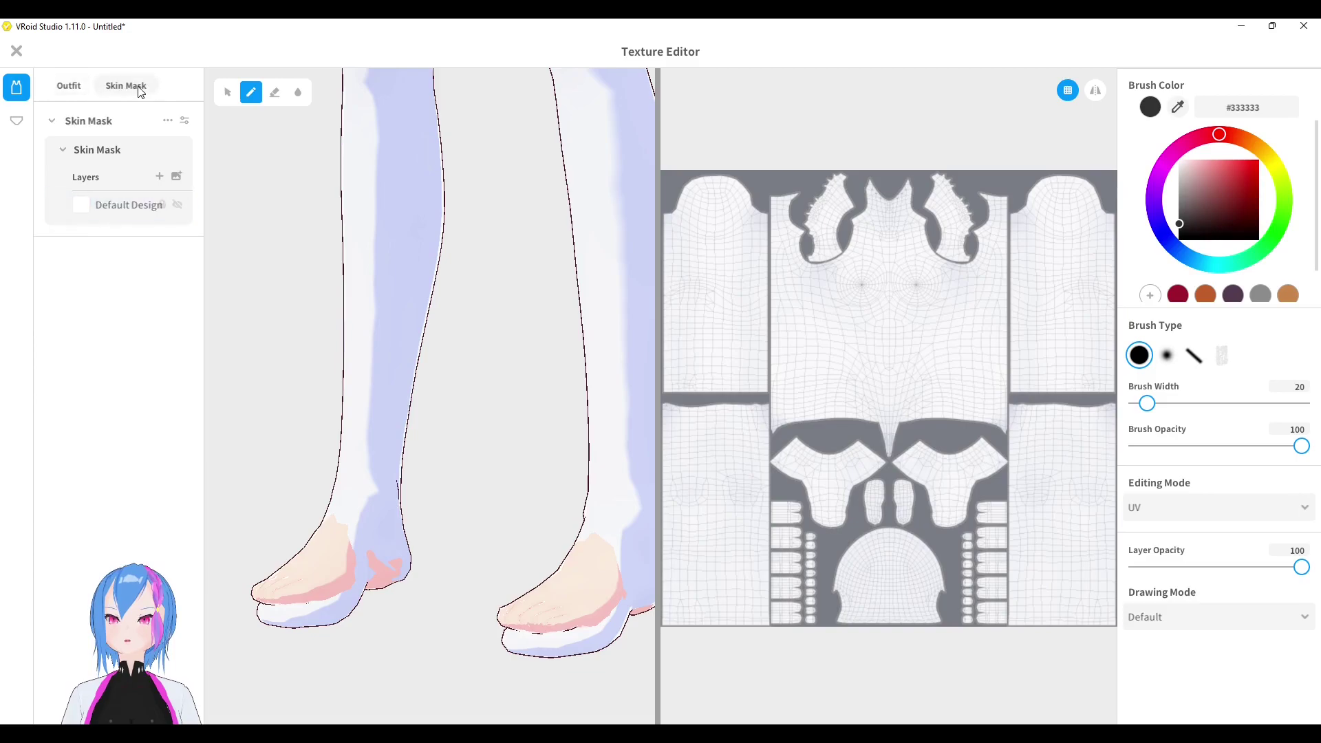
{"action": "left_click", "coordinate": [118, 207]}
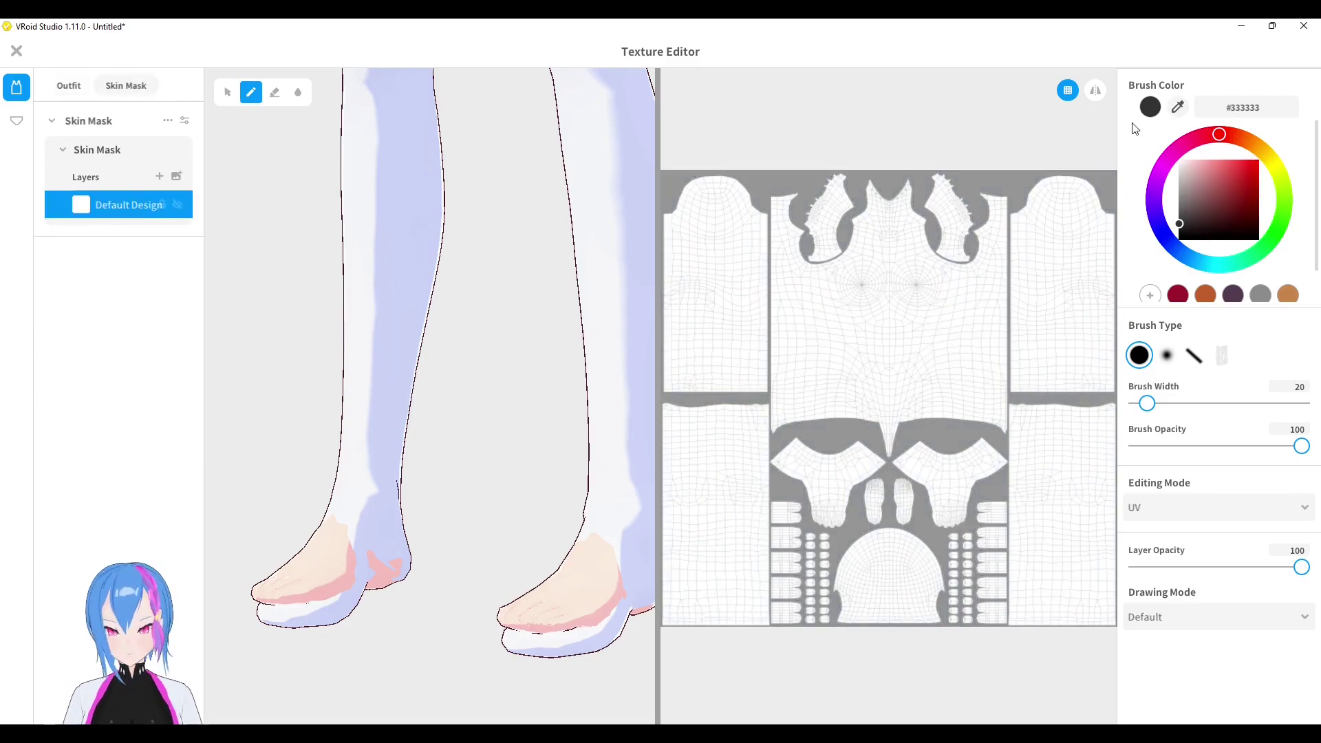
{"action": "left_click_drag", "start_coordinate": [1228, 222], "coordinate": [1154, 279]}
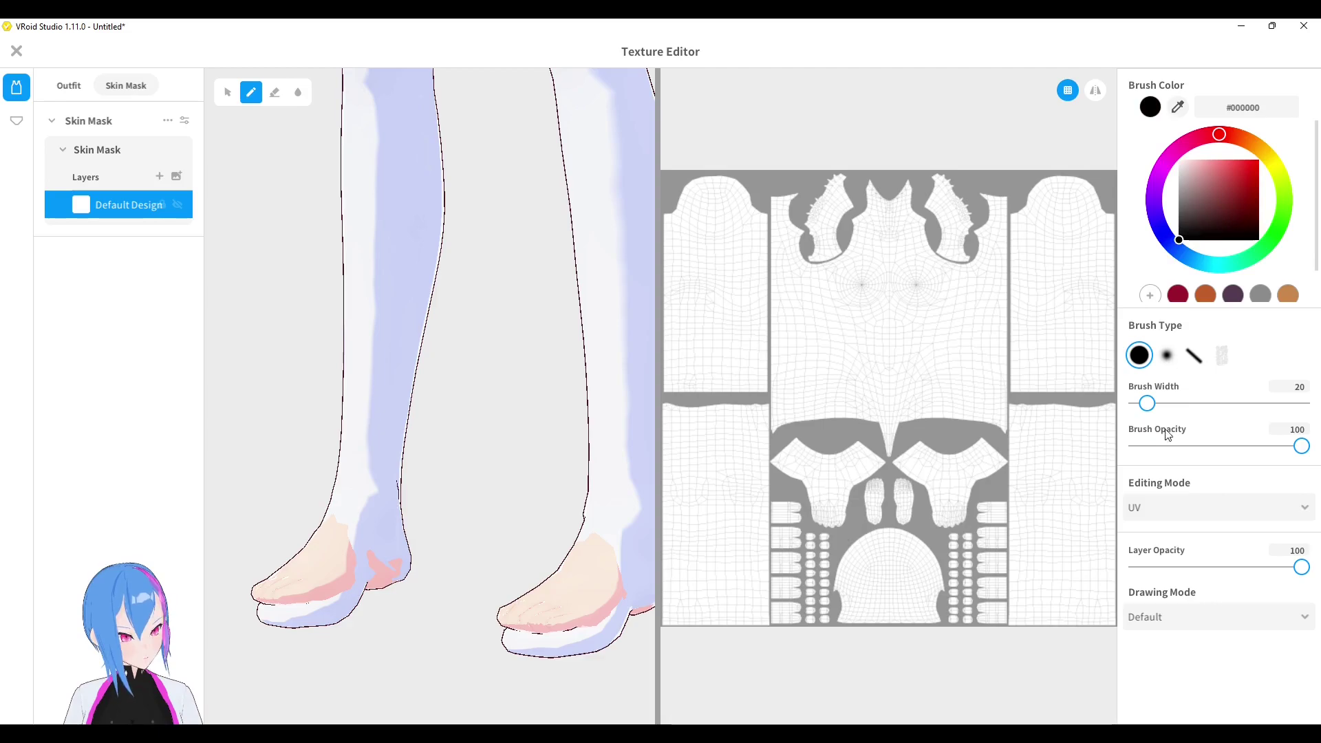
{"action": "scroll", "coordinate": [1149, 407], "scroll_direction": "up", "scroll_amount": 6}
{"action": "scroll", "coordinate": [1150, 405], "scroll_direction": "up", "scroll_amount": 12}
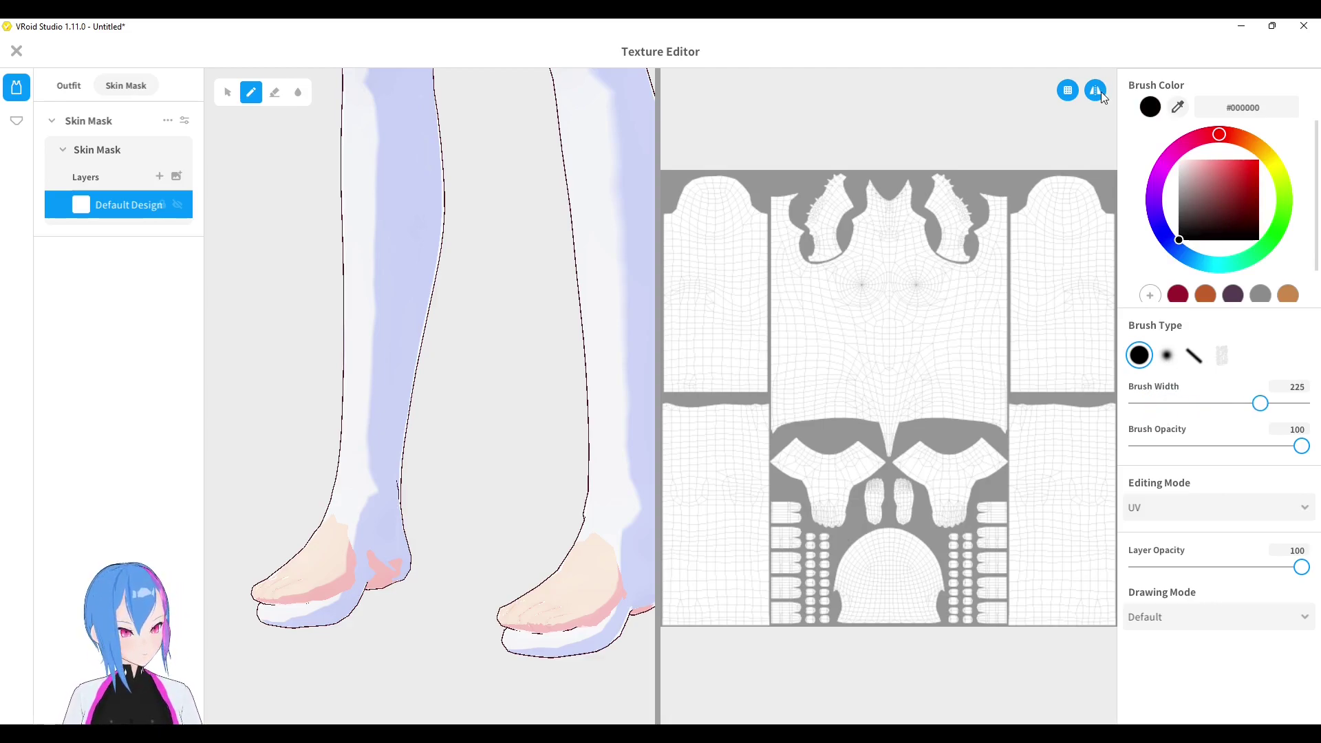
{"action": "mouse_move", "coordinate": [793, 454]}
{"action": "left_mouse_down"}
{"action": "mouse_move", "coordinate": [832, 495]}
{"action": "mouse_move", "coordinate": [827, 509]}
{"action": "mouse_move", "coordinate": [793, 457]}
{"action": "mouse_move", "coordinate": [861, 466]}
{"action": "mouse_move", "coordinate": [875, 508]}
{"action": "left_mouse_up"}
{"action": "right_click_drag", "start_coordinate": [427, 485], "coordinate": [507, 485]}
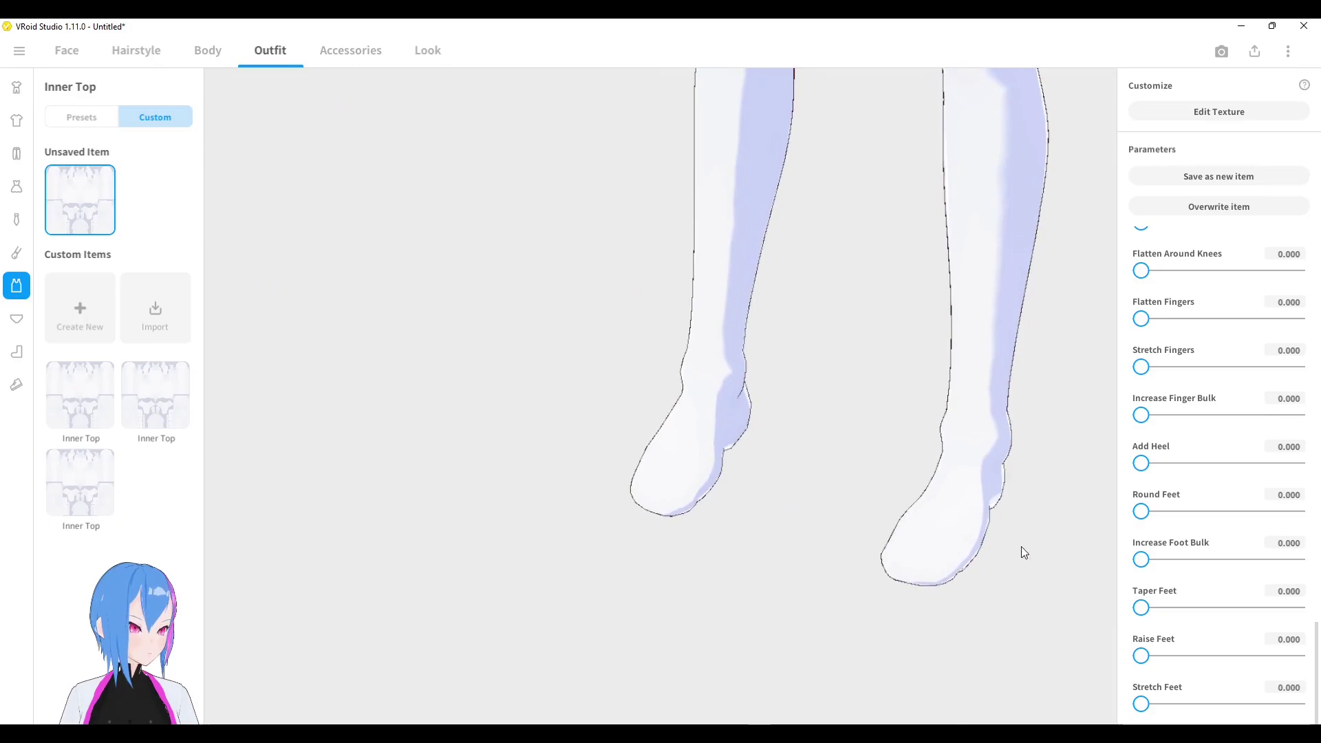
- Try Round Feet at 100, view the soles from the side, and return it to 0
{"action": "left_click_drag", "start_coordinate": [1178, 519], "coordinate": [1304, 512]}
{"action": "right_click_drag", "start_coordinate": [981, 530], "coordinate": [770, 510]}
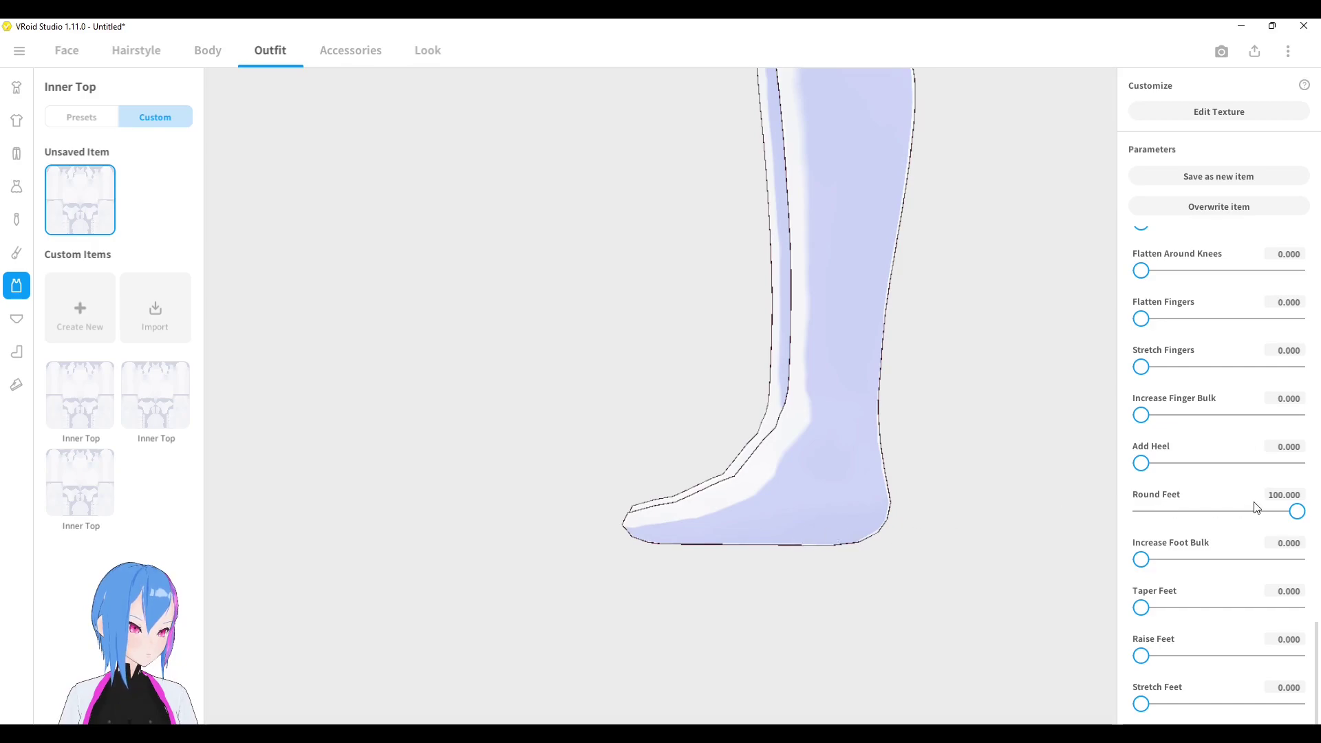
{"action": "left_click_drag", "start_coordinate": [1256, 511], "coordinate": [929, 516]}
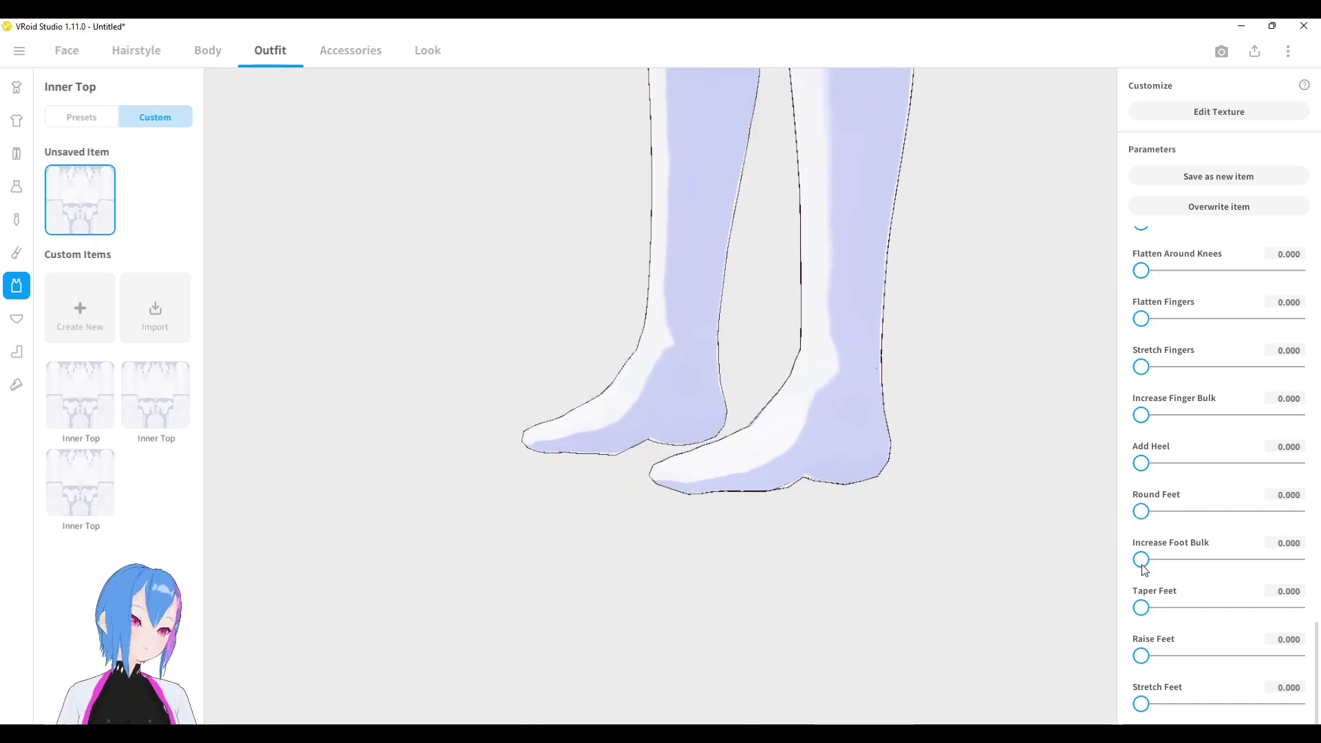
- Try Increase Foot Bulk at 100, inspect the feet closely from the side, and return it to 0
{"action": "left_click_drag", "start_coordinate": [1232, 567], "coordinate": [1297, 560]}
{"action": "right_click_drag", "start_coordinate": [964, 440], "coordinate": [624, 406]}
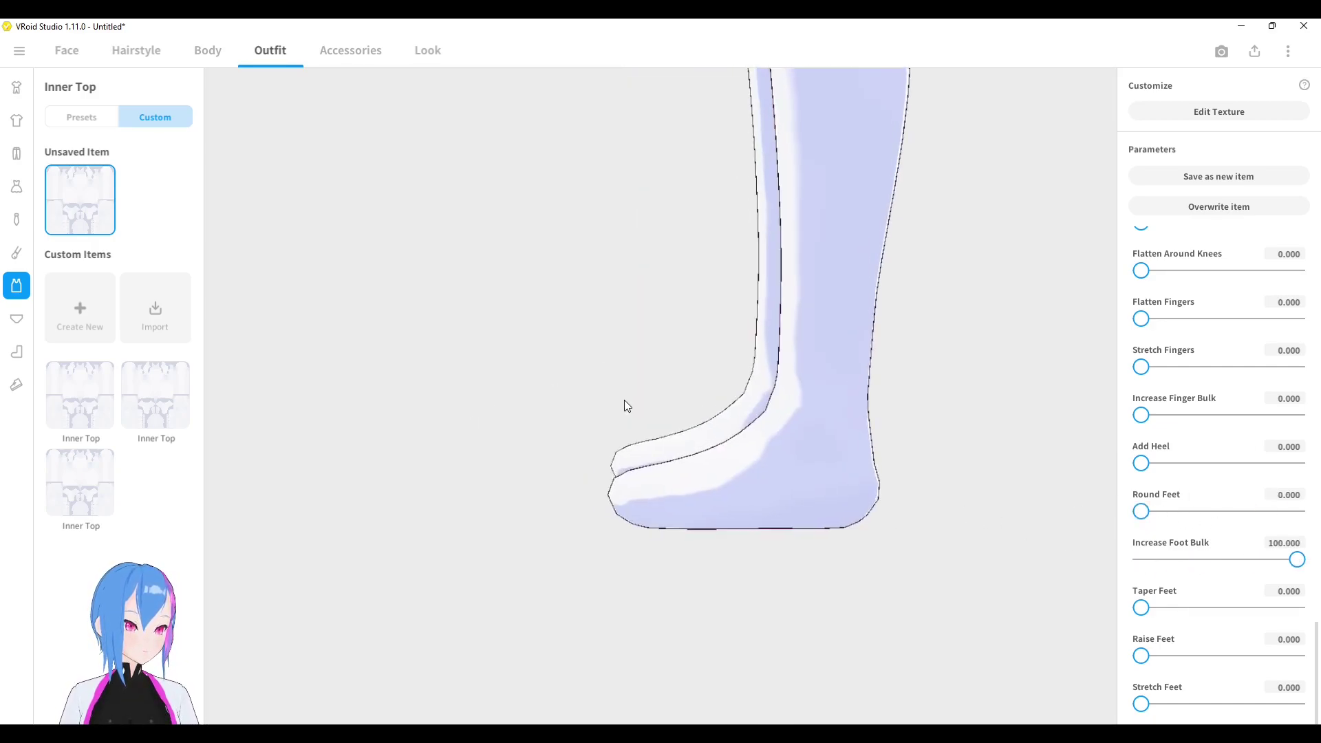
{"action": "scroll", "coordinate": [625, 406], "scroll_direction": "up", "scroll_amount": 3}
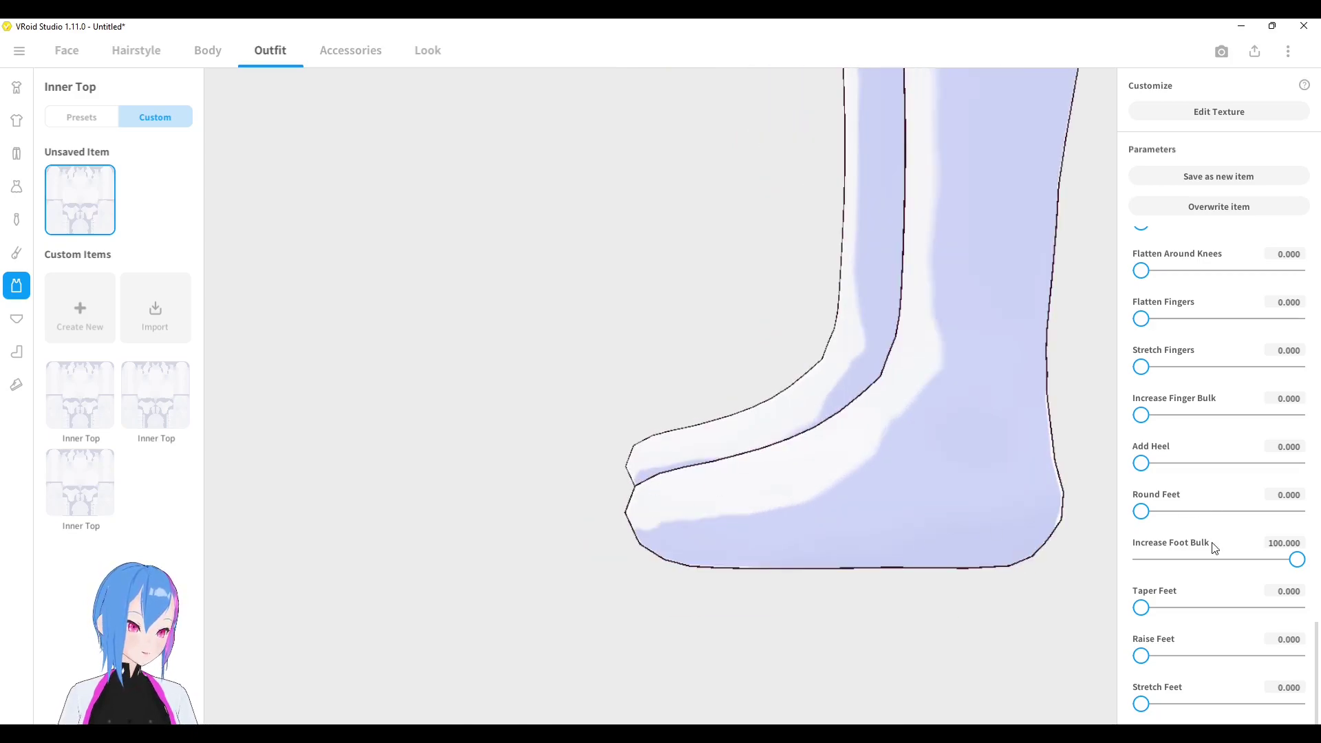
{"action": "left_click_drag", "start_coordinate": [1199, 567], "coordinate": [946, 586]}
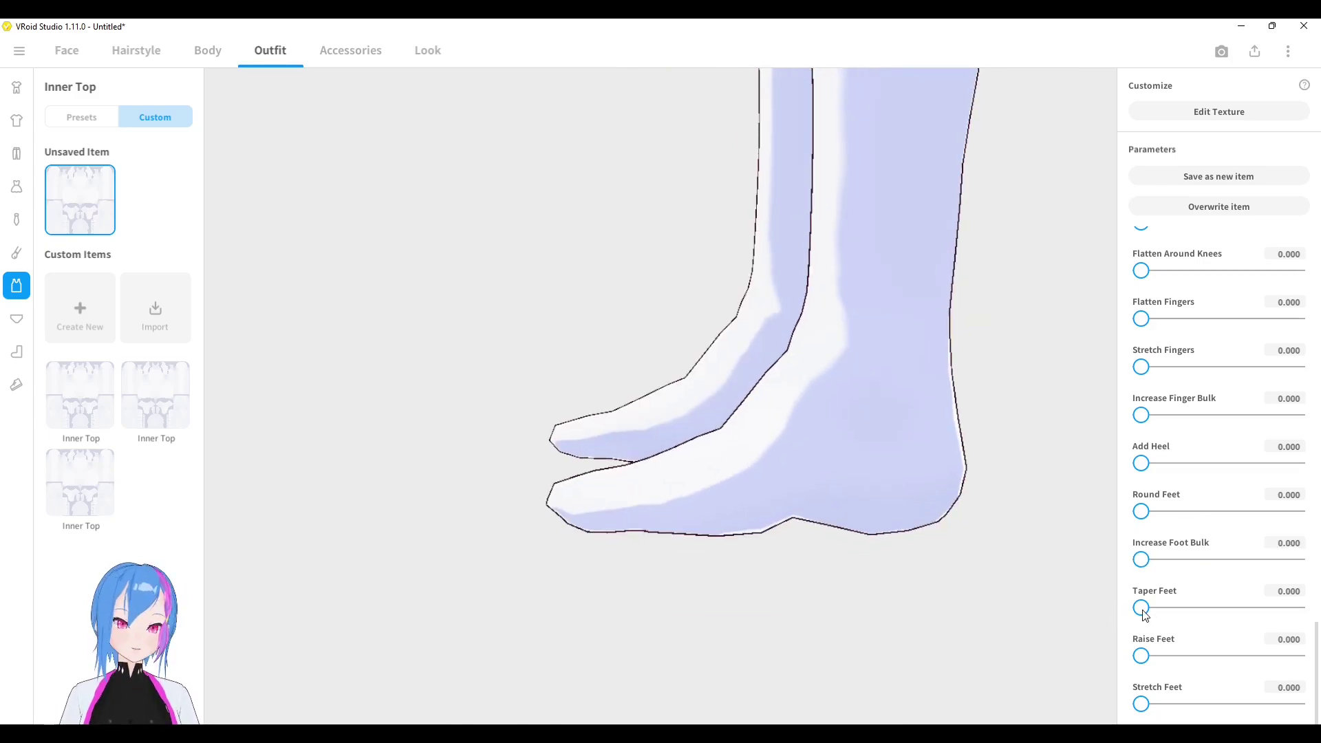
- Try Taper Feet at its maximum, inspect the feet from several angles, and return it to 0
{"action": "left_click_drag", "start_coordinate": [1141, 608], "coordinate": [1297, 607]}
{"action": "mouse_move", "coordinate": [684, 472]}
{"action": "right_mouse_down"}
{"action": "mouse_move", "coordinate": [823, 530]}
{"action": "mouse_move", "coordinate": [675, 489]}
{"action": "right_mouse_up"}
{"action": "right_click_drag", "start_coordinate": [507, 383], "coordinate": [595, 430]}
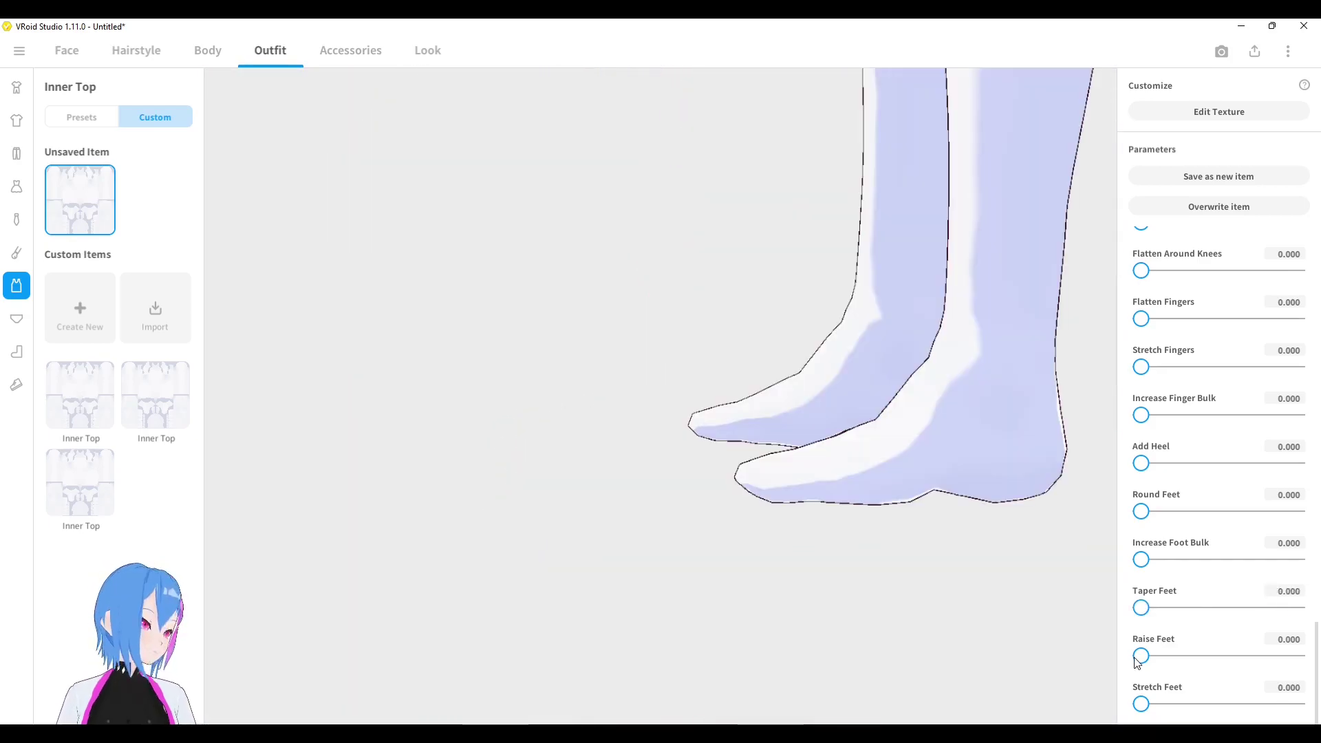
- Set Raise Feet to 100 and paint on the skin mask's Default Design layer with the #000000 brush 158 wide
{"action": "left_click_drag", "start_coordinate": [1140, 657], "coordinate": [1314, 659]}
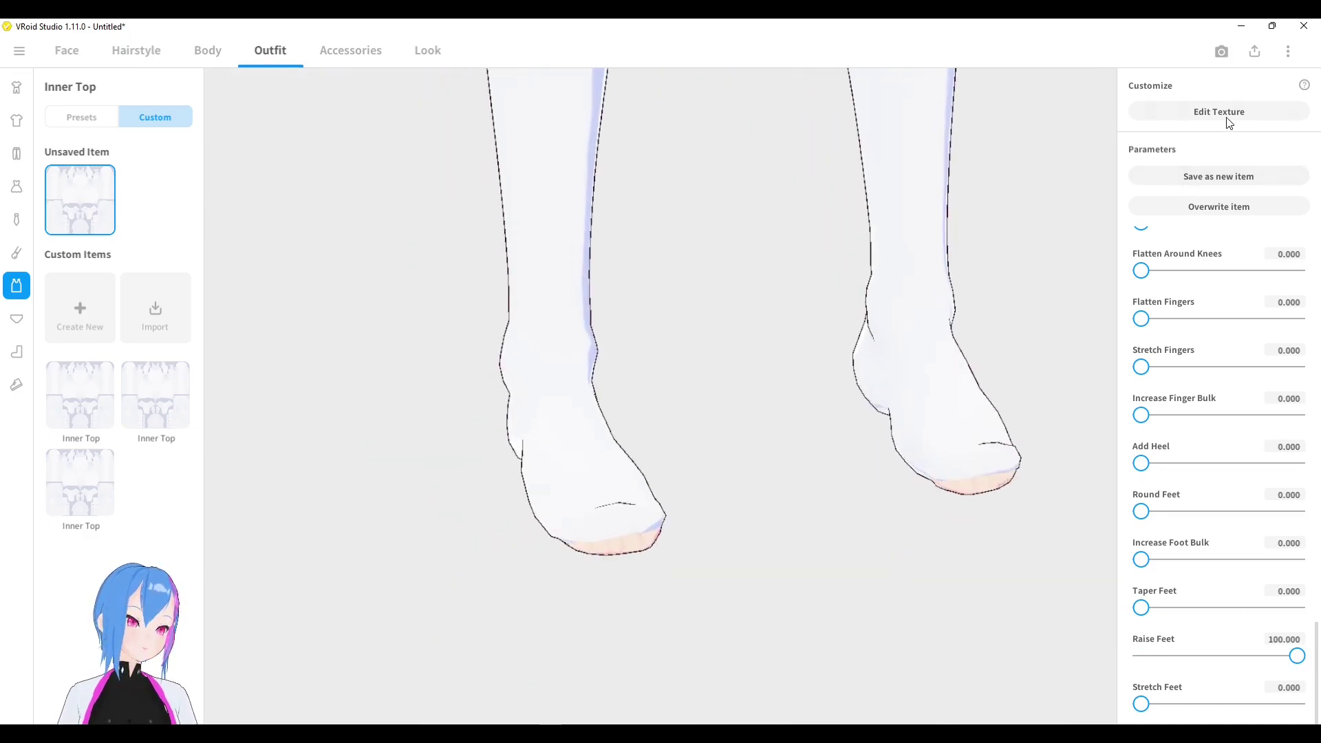
{"action": "left_click", "coordinate": [1244, 110]}
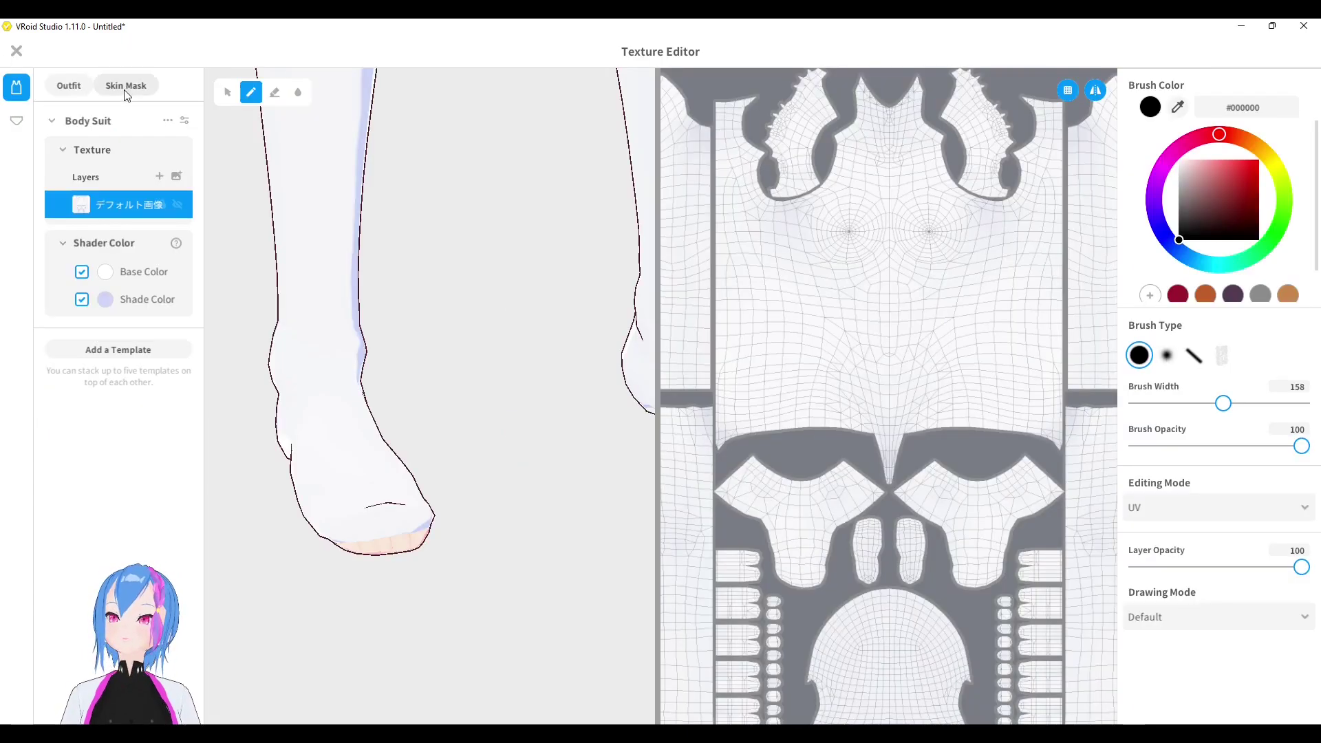
{"action": "left_click", "coordinate": [126, 88]}
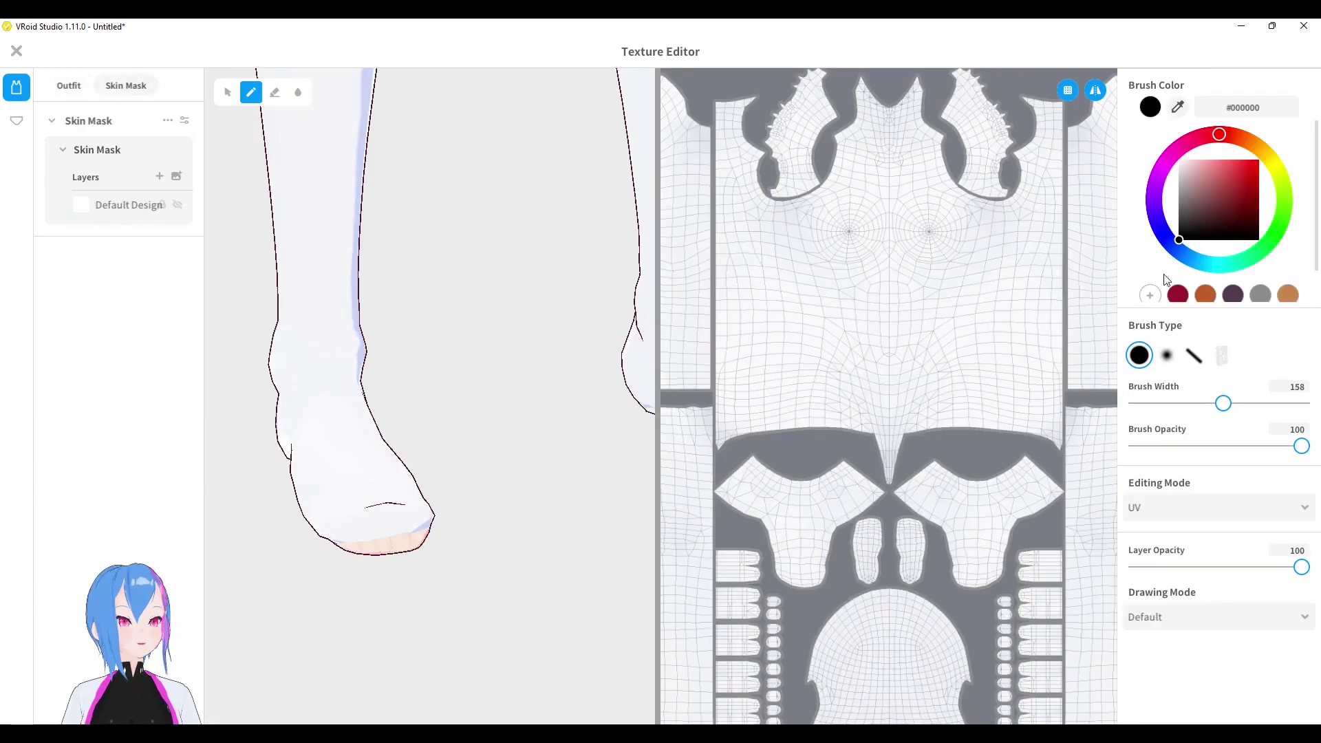
{"action": "left_click", "coordinate": [133, 208]}
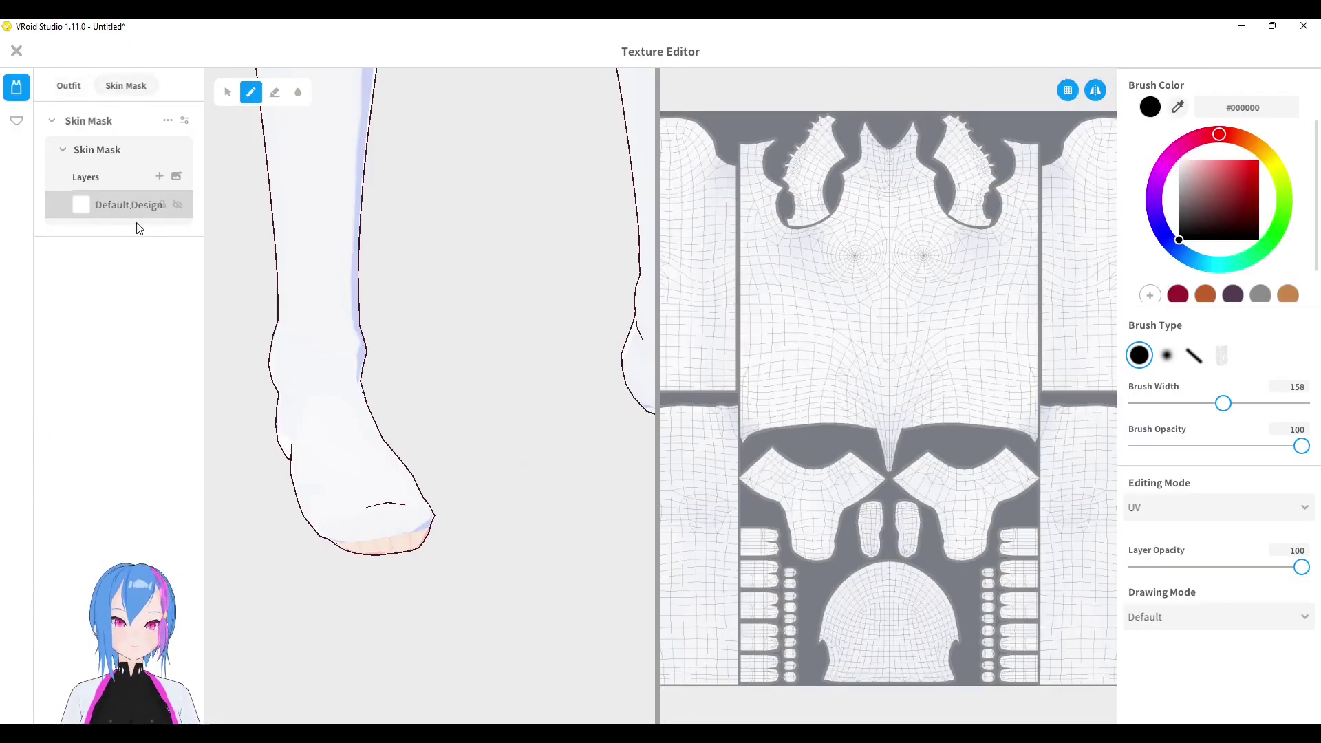
{"action": "mouse_move", "coordinate": [801, 623]}
{"action": "left_mouse_down"}
{"action": "mouse_move", "coordinate": [734, 512]}
{"action": "mouse_move", "coordinate": [687, 516]}
{"action": "mouse_move", "coordinate": [843, 493]}
{"action": "left_mouse_up"}
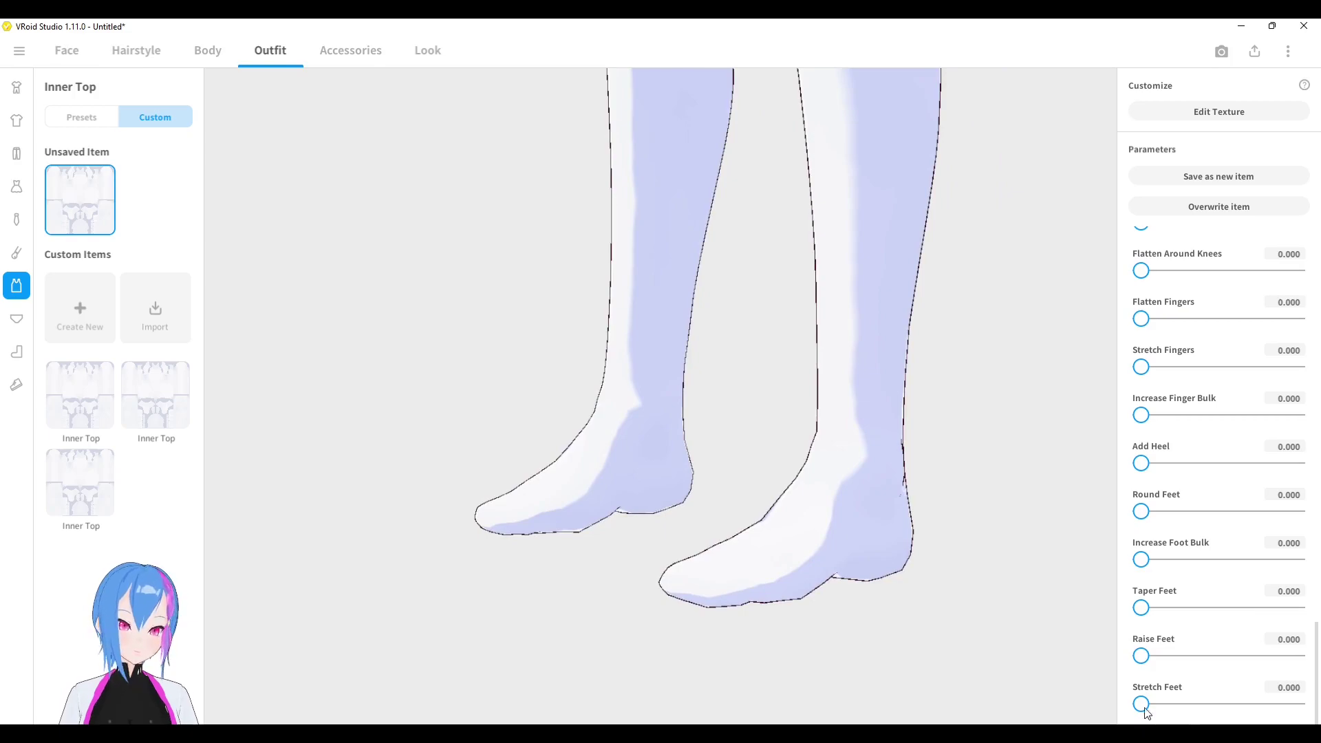
- Try Stretch Feet at 100, view the feet from the side, and set the value to 4
{"action": "left_click_drag", "start_coordinate": [1143, 704], "coordinate": [1297, 704]}
{"action": "right_click_drag", "start_coordinate": [761, 474], "coordinate": [684, 575]}
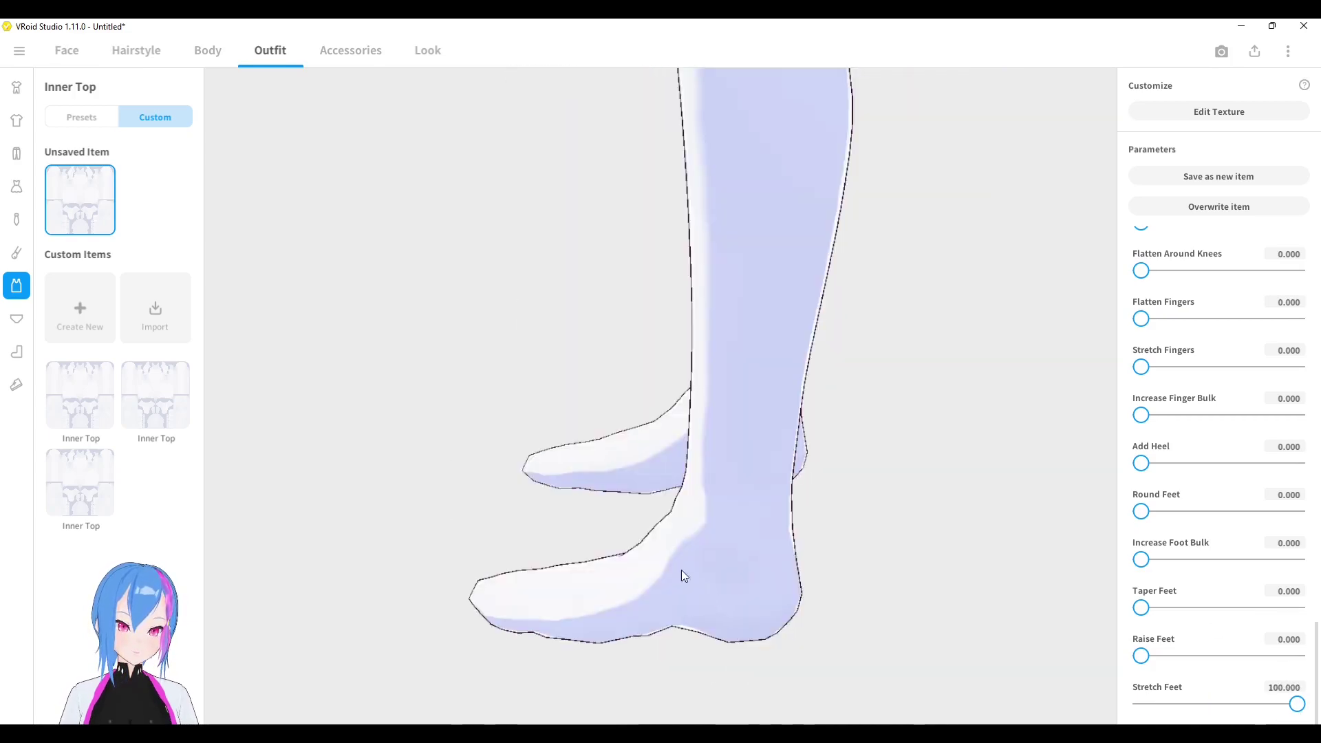
{"action": "middle_click_drag", "start_coordinate": [553, 577], "coordinate": [696, 549]}
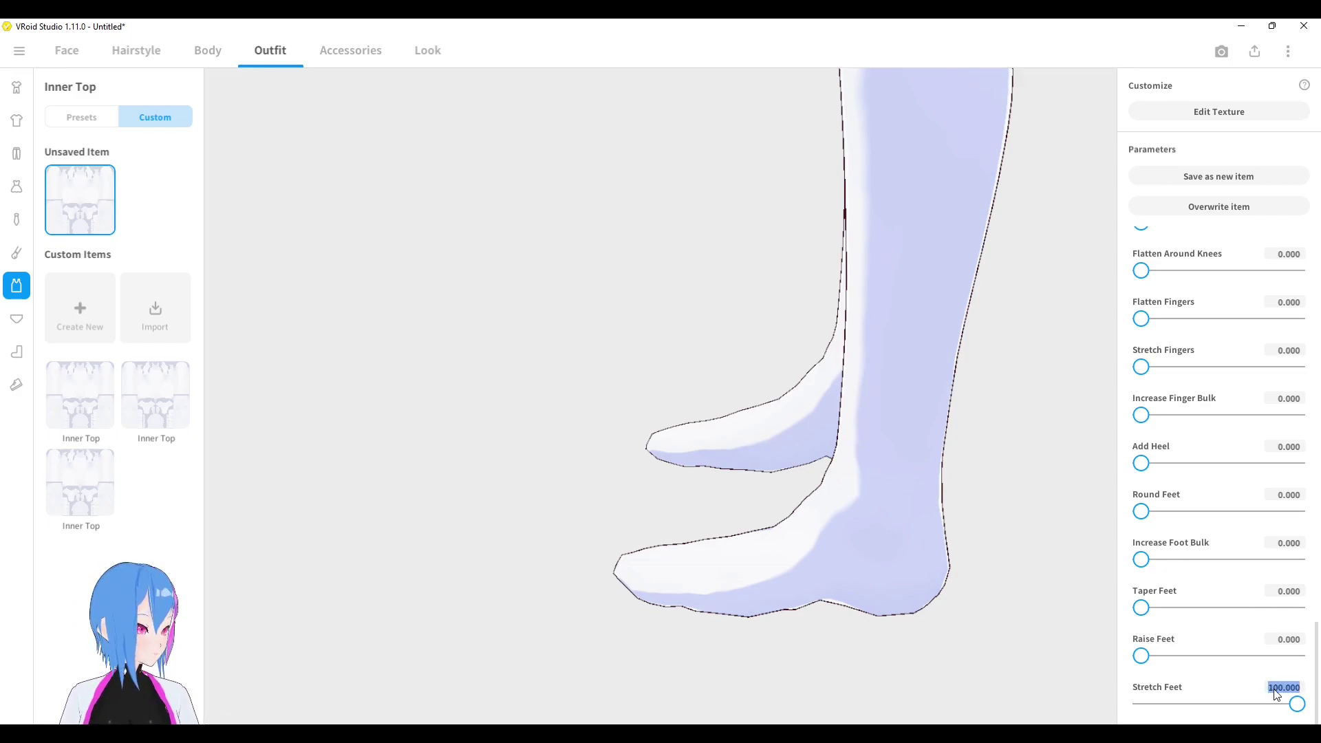
{"action": "key", "text": "BackSpace"}
{"action": "type", "text": "4"}
{"action": "key", "text": "Return"}
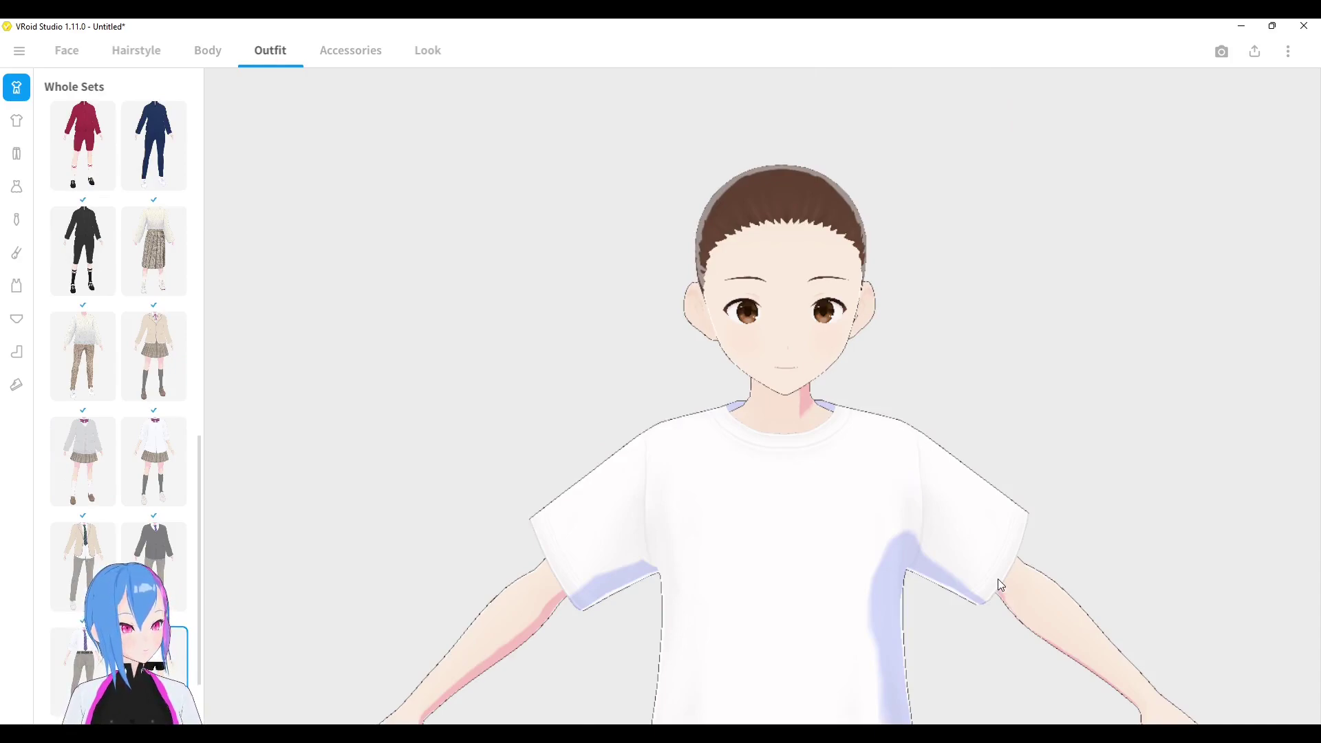
- Create a custom Shoes item from the short-sleeved T-shirt template in Tops and inspect the layered shirts from several angles
{"action": "left_click", "coordinate": [17, 384]}
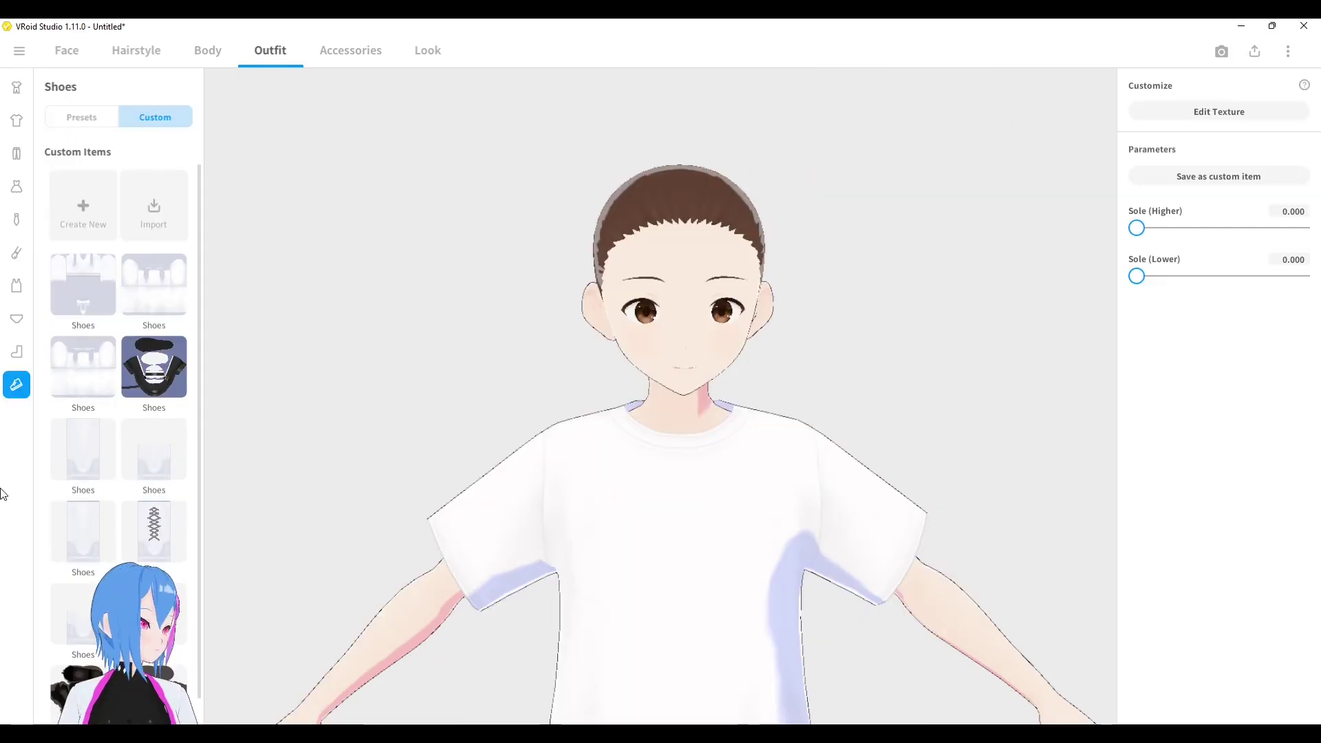
{"action": "left_click", "coordinate": [96, 225]}
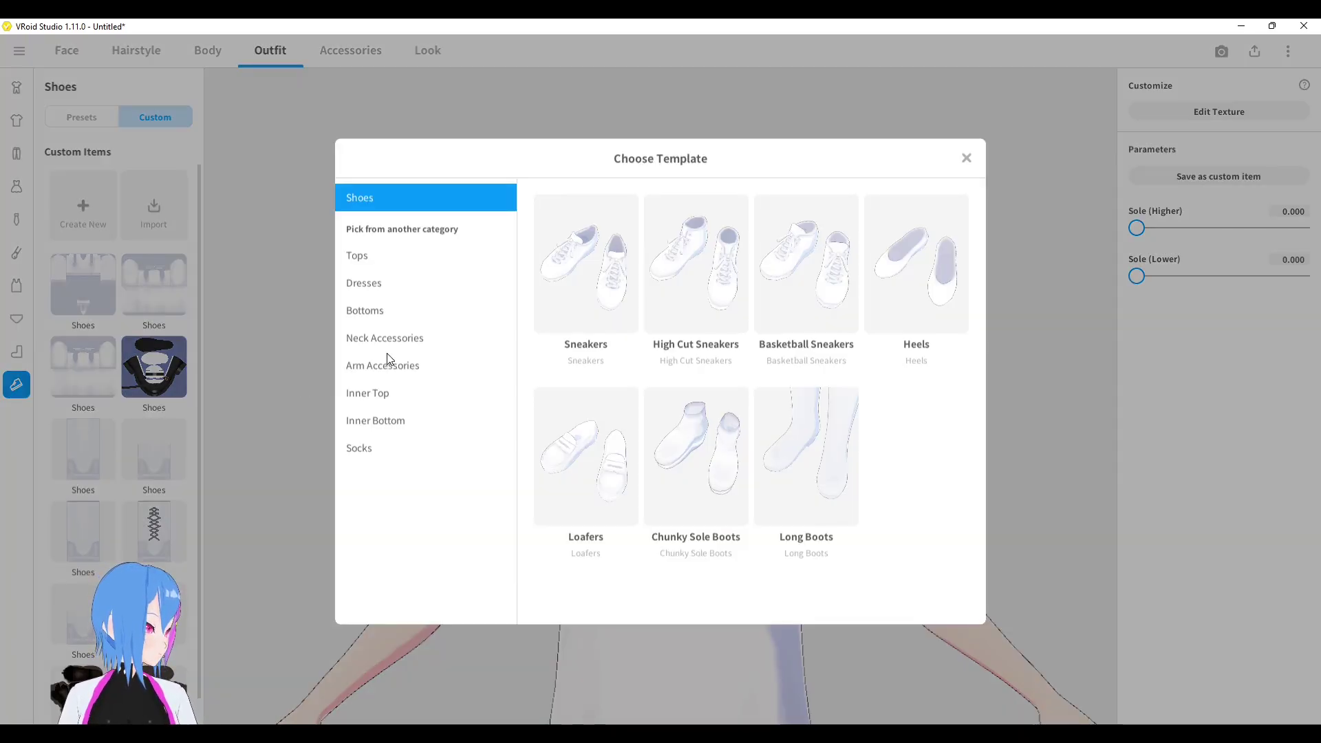
{"action": "left_click", "coordinate": [358, 256]}
{"action": "left_click", "coordinate": [657, 538]}
{"action": "left_click_drag", "start_coordinate": [657, 538], "coordinate": [672, 529]}
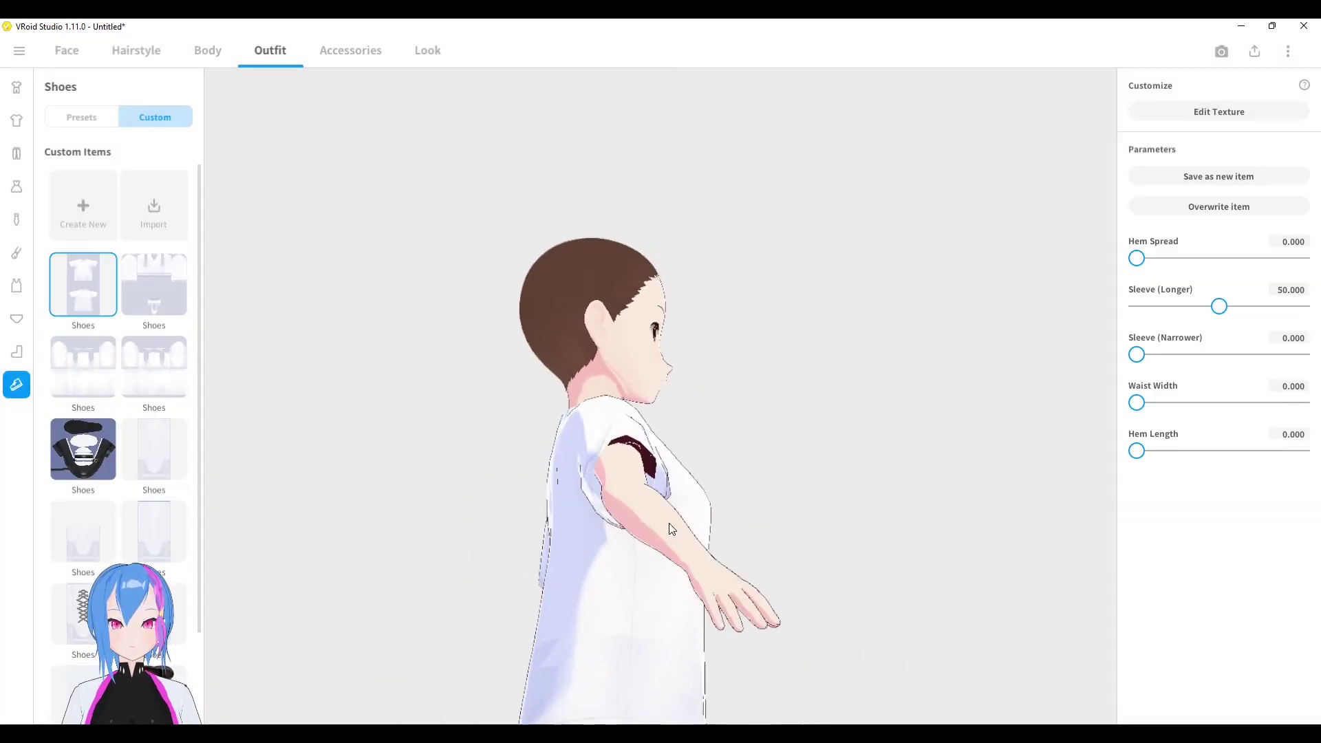
{"action": "left_click_drag", "start_coordinate": [634, 441], "coordinate": [599, 496]}
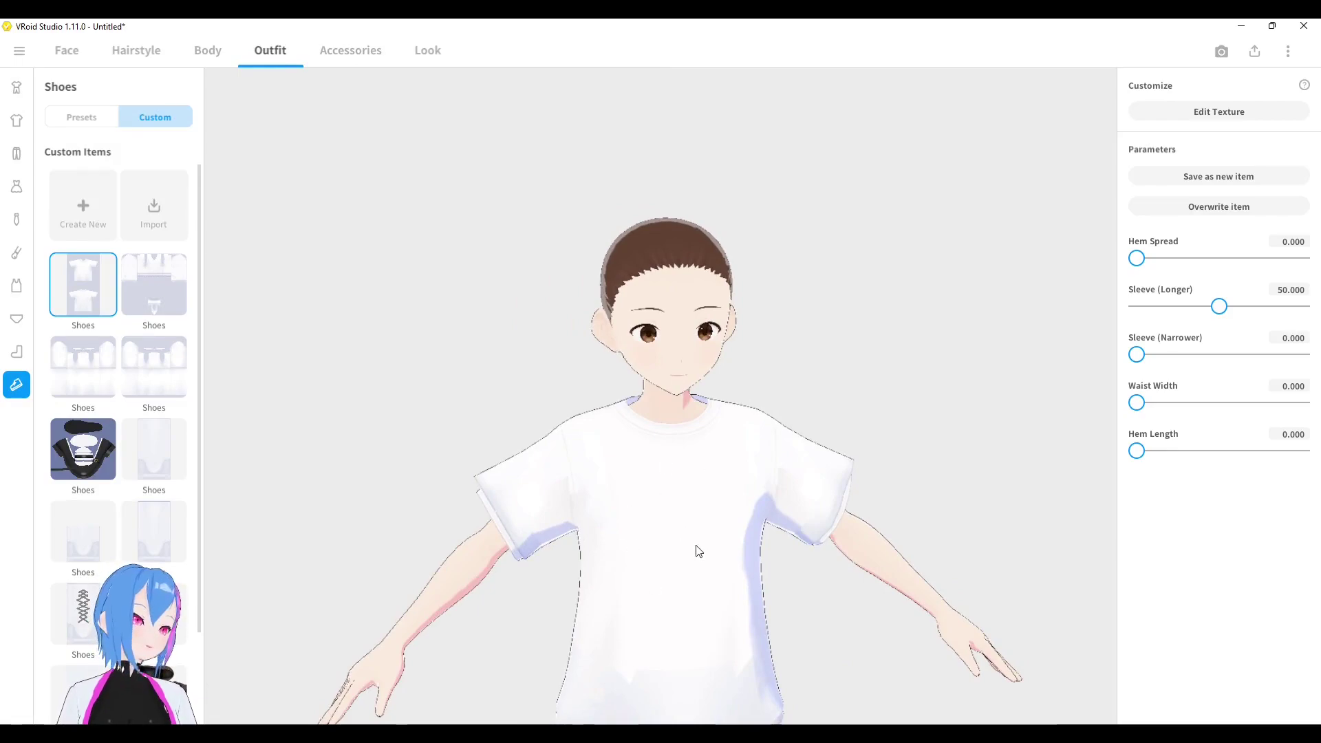
- Try the empty preset in the Shoes category
{"action": "left_click", "coordinate": [86, 122]}
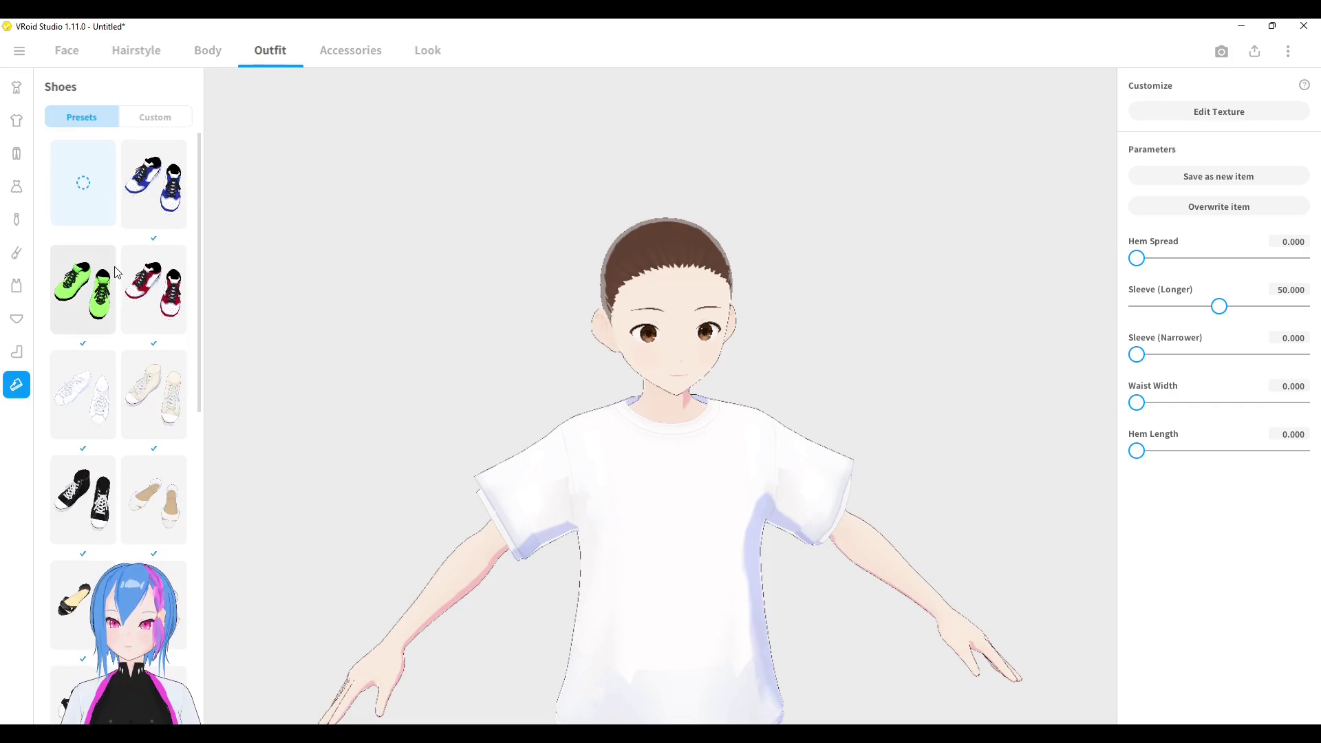
{"action": "left_click", "coordinate": [88, 194]}
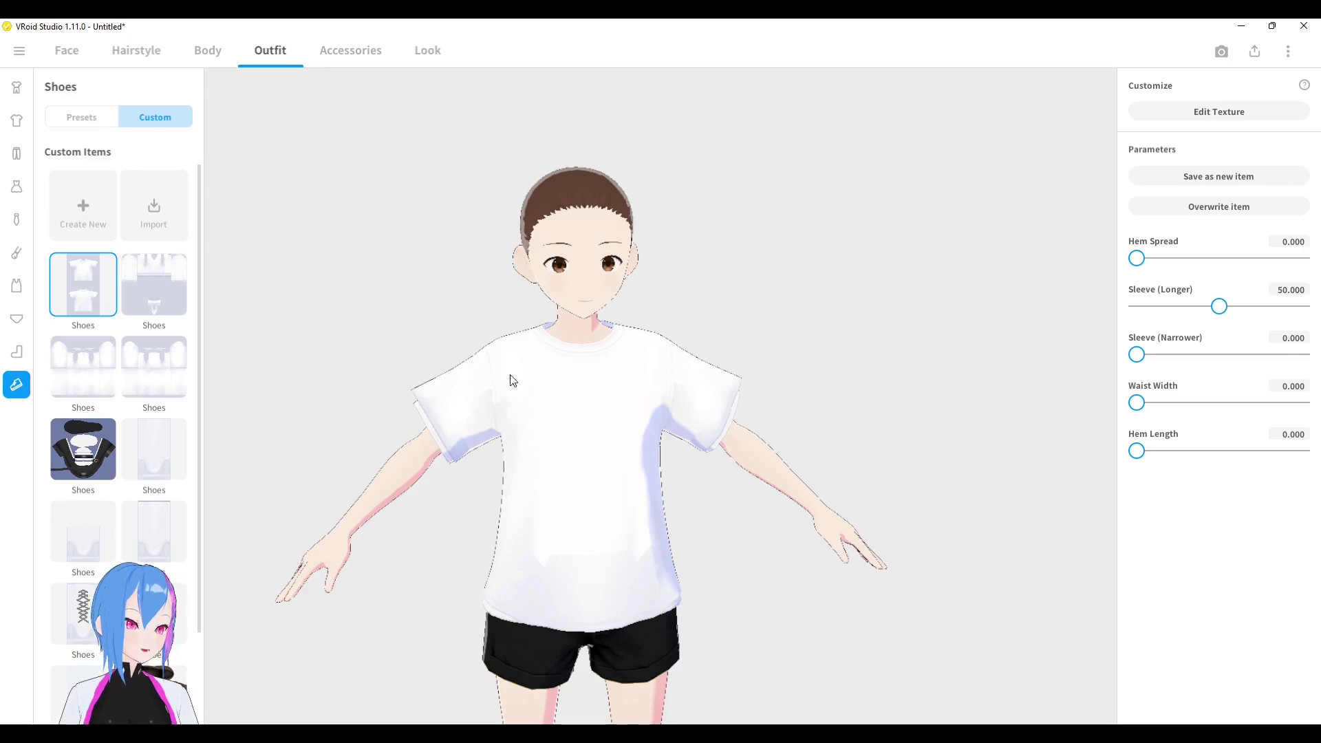
- Create another custom Shoes item from the long-sleeved Dresses template, inspect it on the model, and switch back to the T-shirt item
{"action": "left_click", "coordinate": [92, 217]}
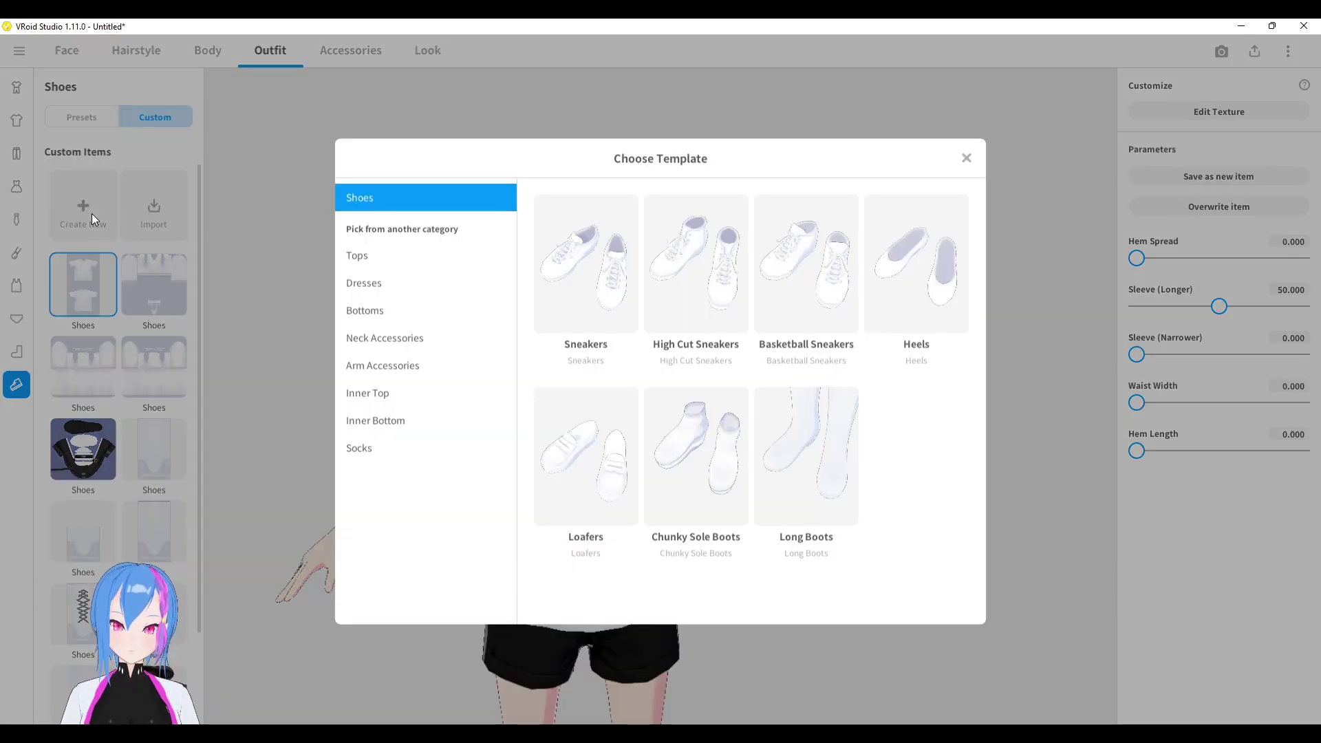
{"action": "left_click", "coordinate": [373, 295]}
{"action": "left_click", "coordinate": [555, 272]}
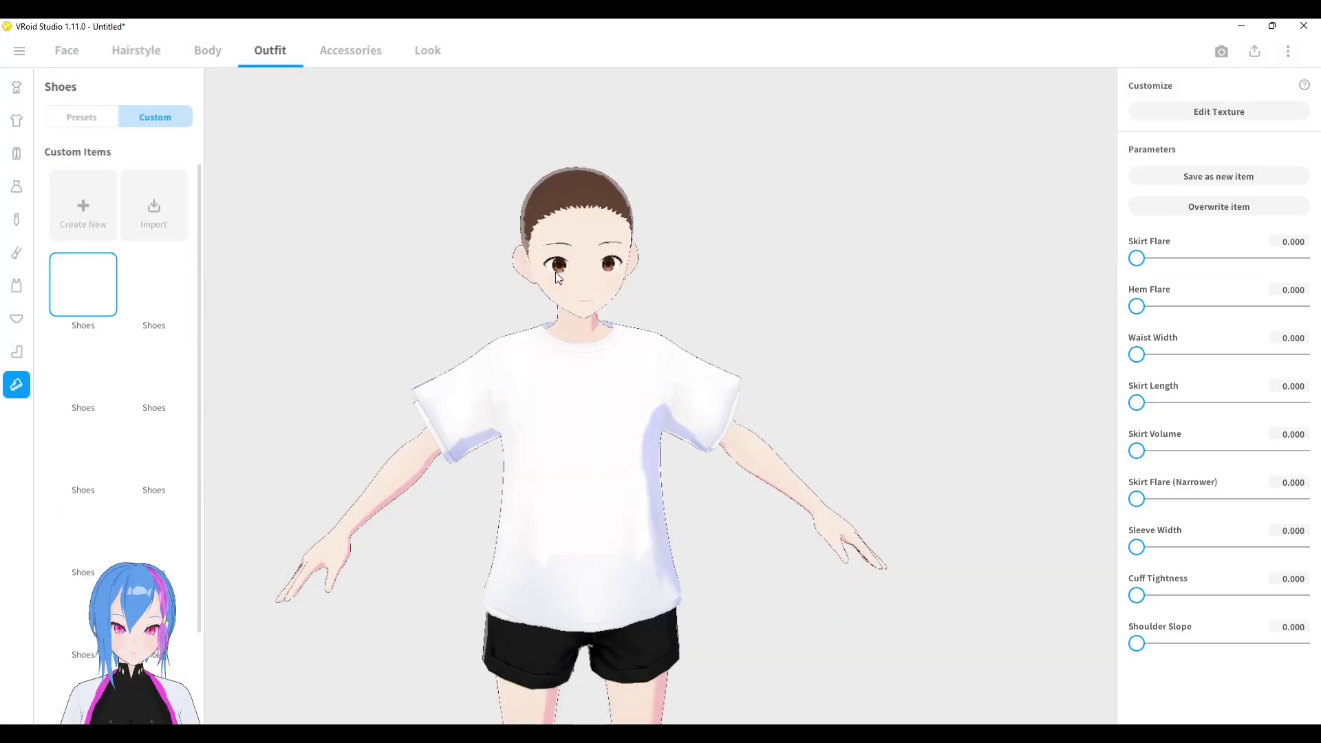
{"action": "right_click_drag", "start_coordinate": [556, 271], "coordinate": [782, 439]}
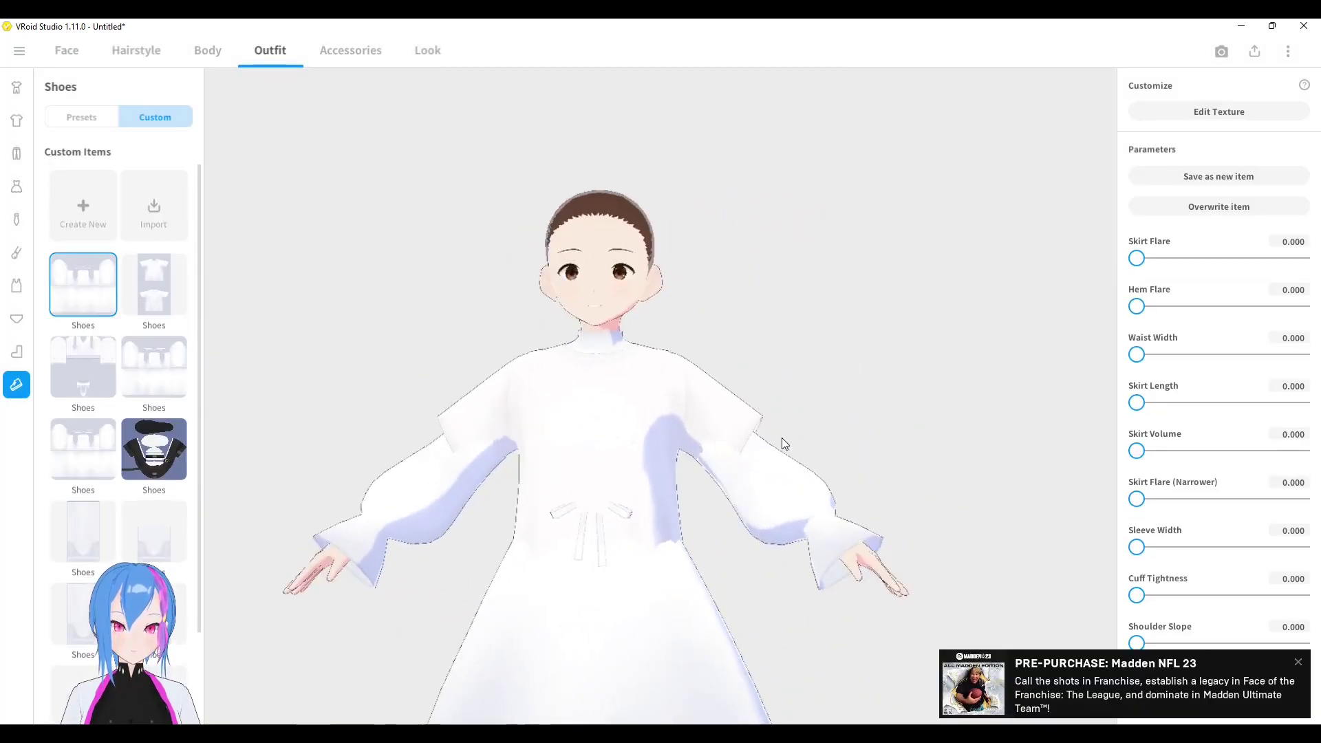
{"action": "scroll", "coordinate": [784, 436], "scroll_direction": "up", "scroll_amount": 3}
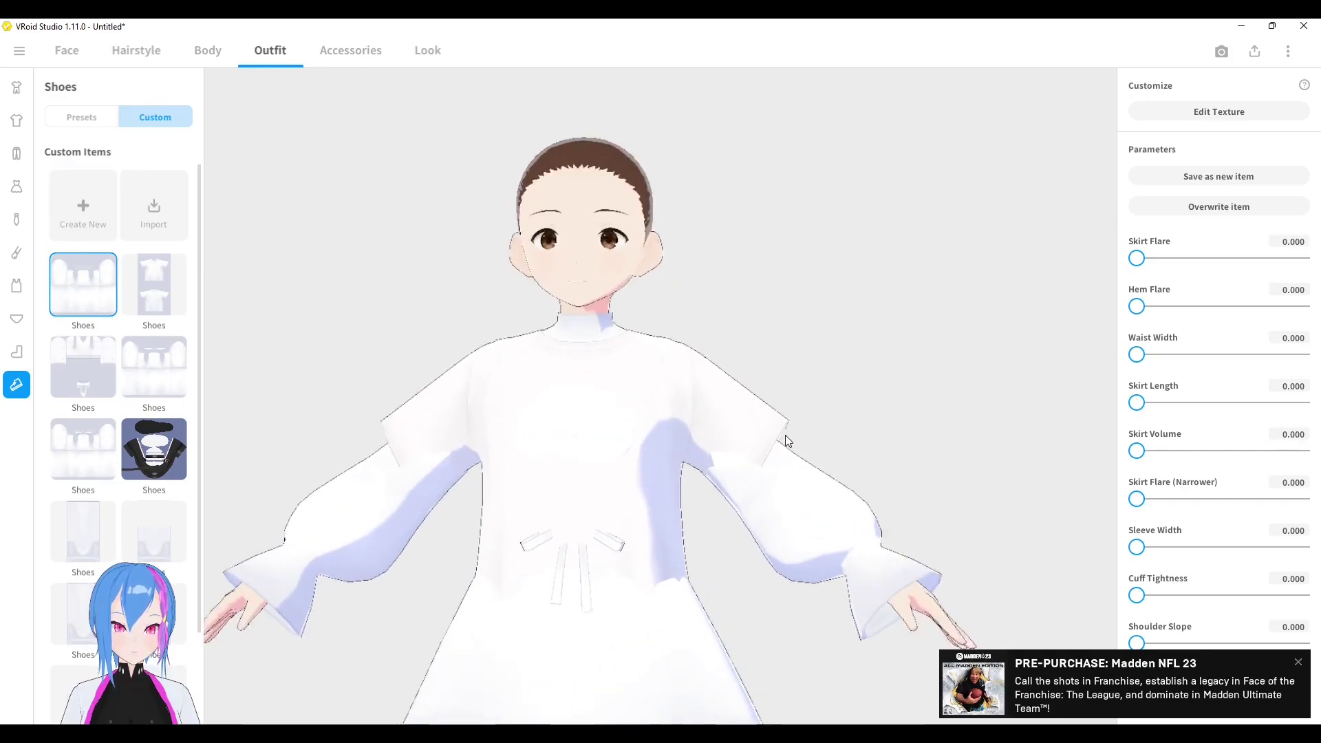
{"action": "left_click", "coordinate": [144, 283]}
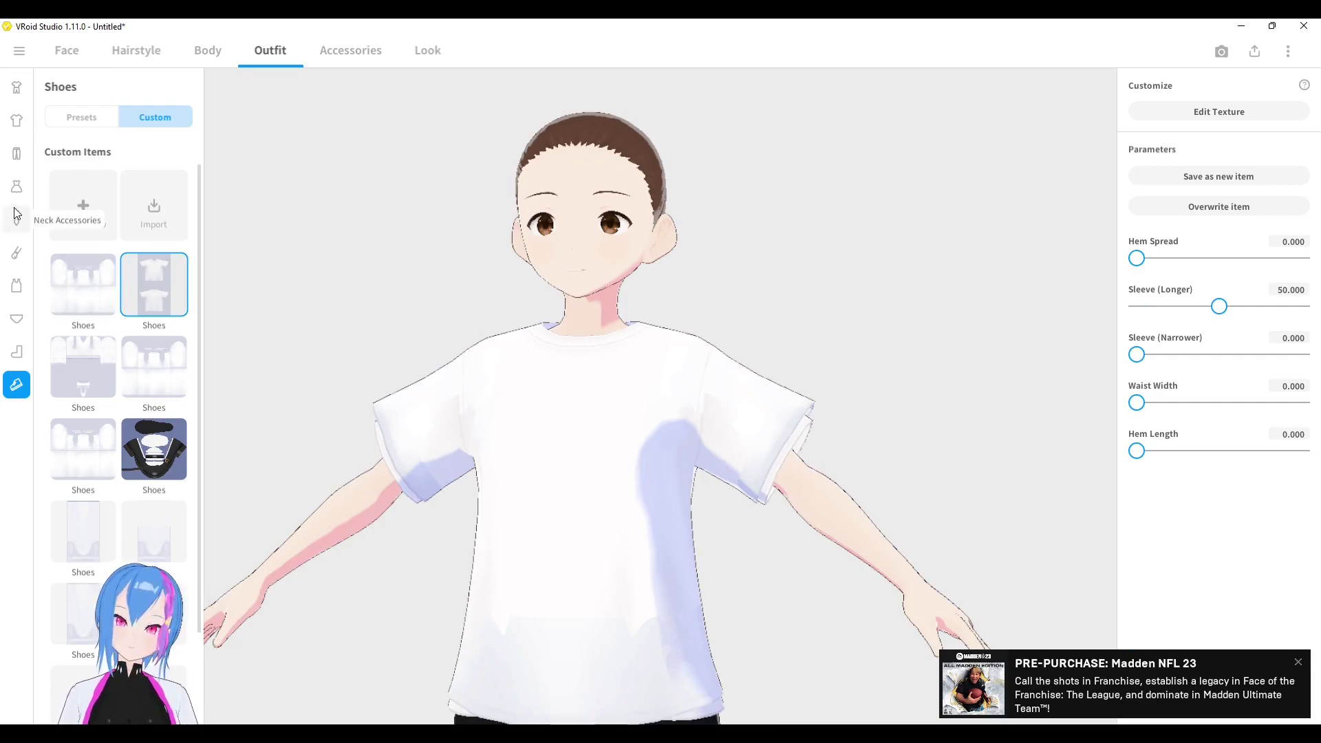
- Start a new custom item in the Dresses category, and view the custom items of the Shoes category
{"action": "left_click", "coordinate": [16, 186]}
{"action": "left_click", "coordinate": [170, 112]}
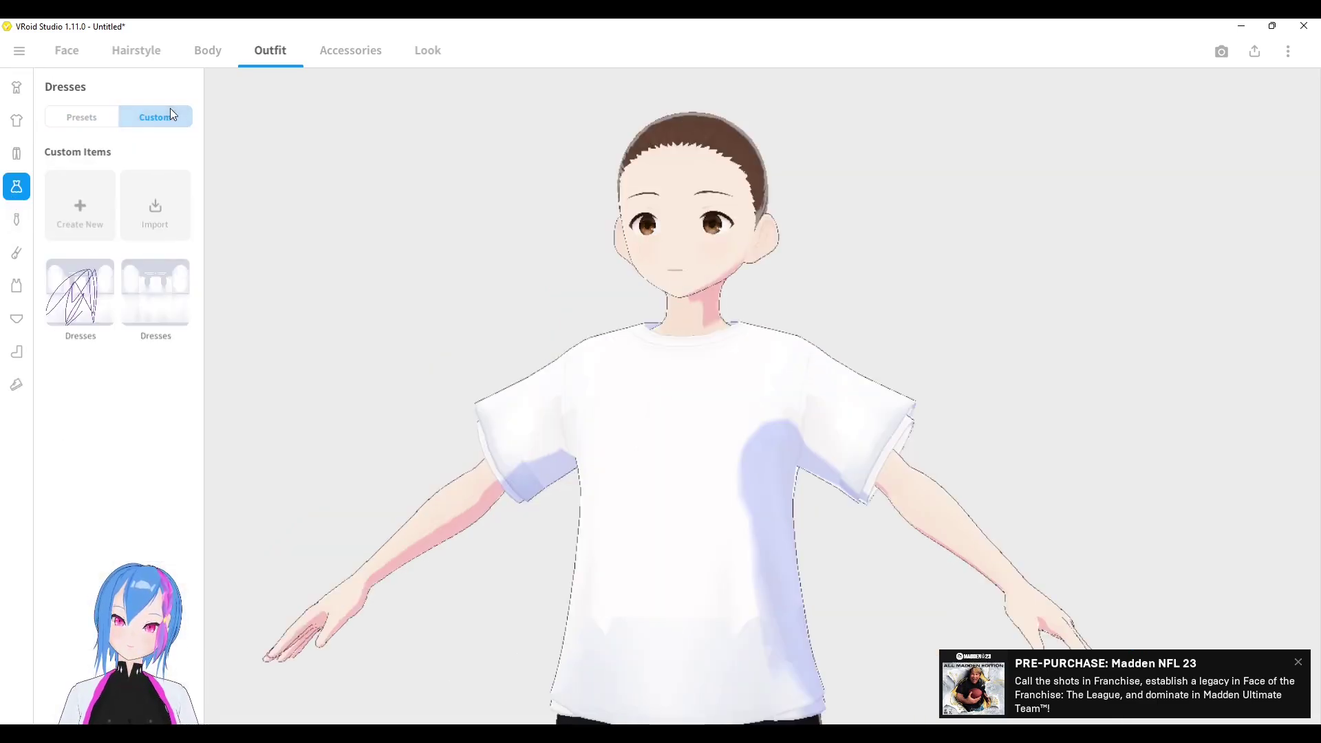
{"action": "left_click", "coordinate": [85, 206]}
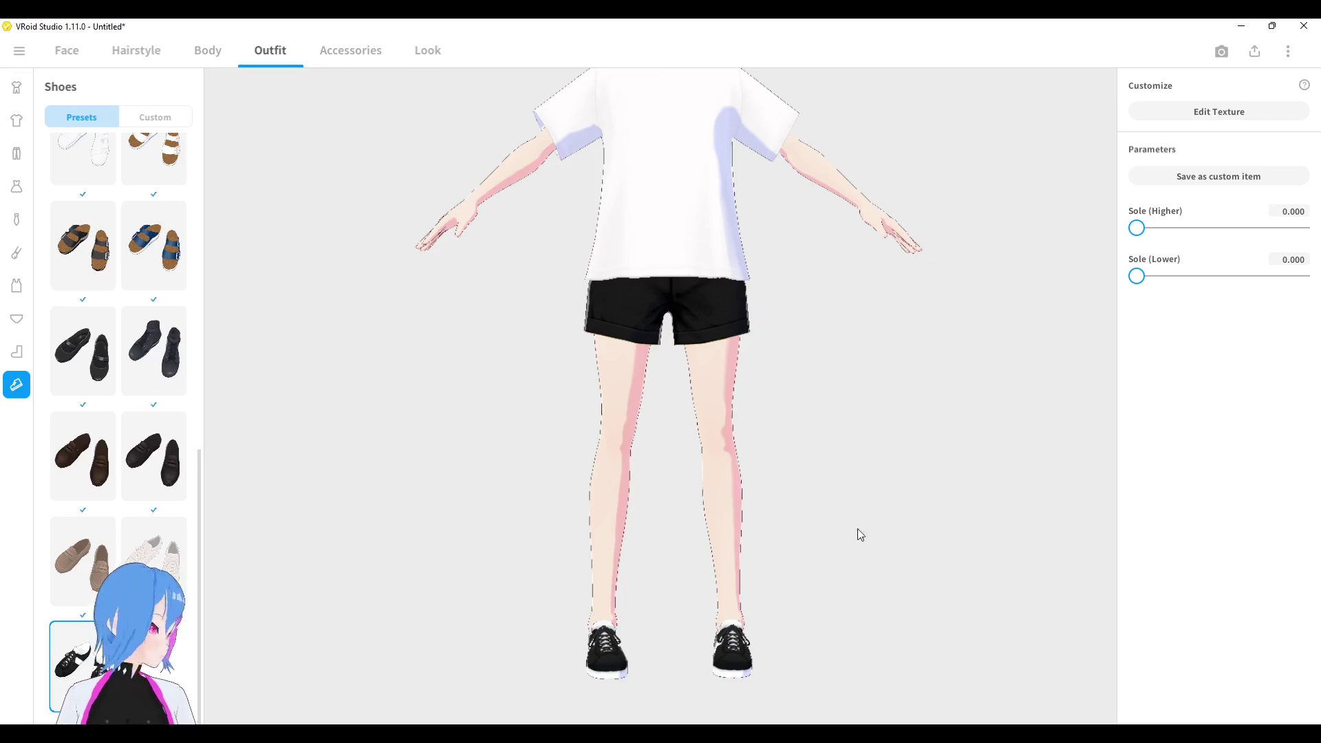
{"action": "left_click", "coordinate": [155, 117]}
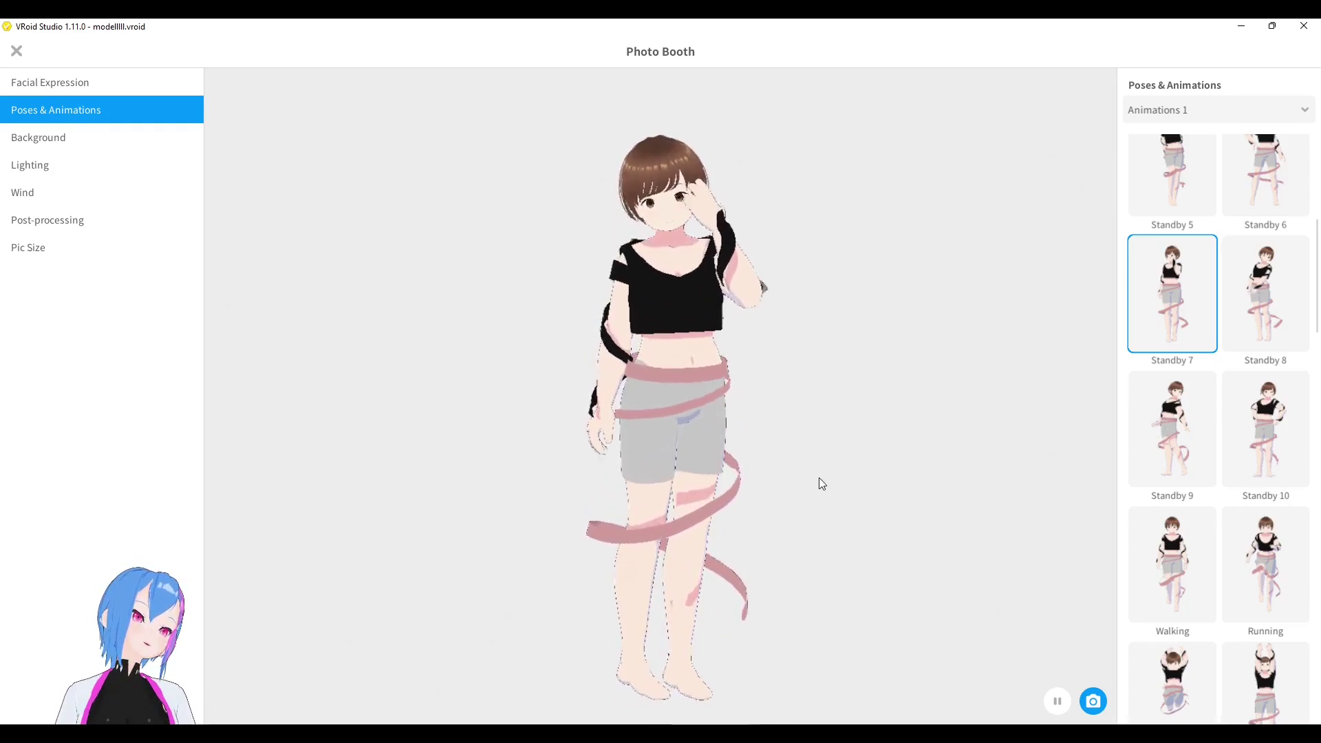
- Examine the ribbon-wrapped model from different sides while the Standby 7 animation plays
{"action": "left_click_drag", "start_coordinate": [800, 472], "coordinate": [542, 465]}
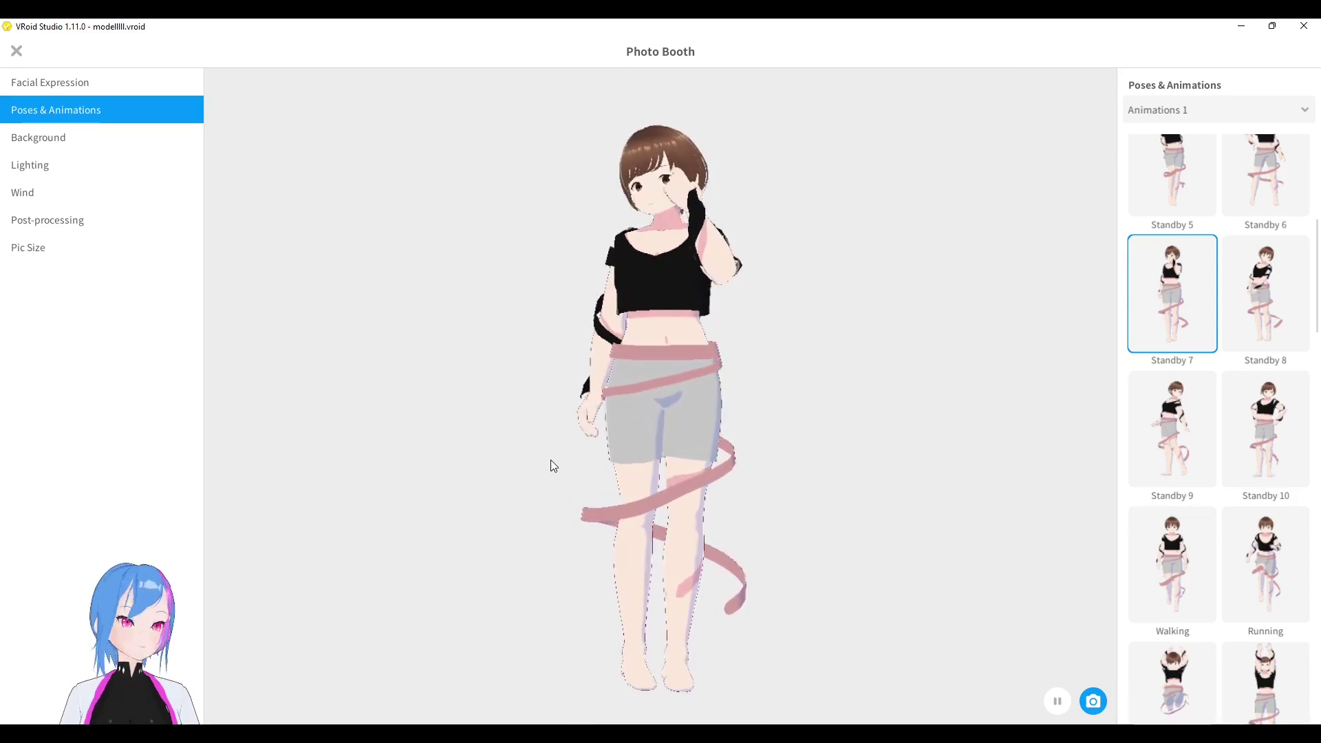
{"action": "left_click_drag", "start_coordinate": [570, 469], "coordinate": [820, 462]}
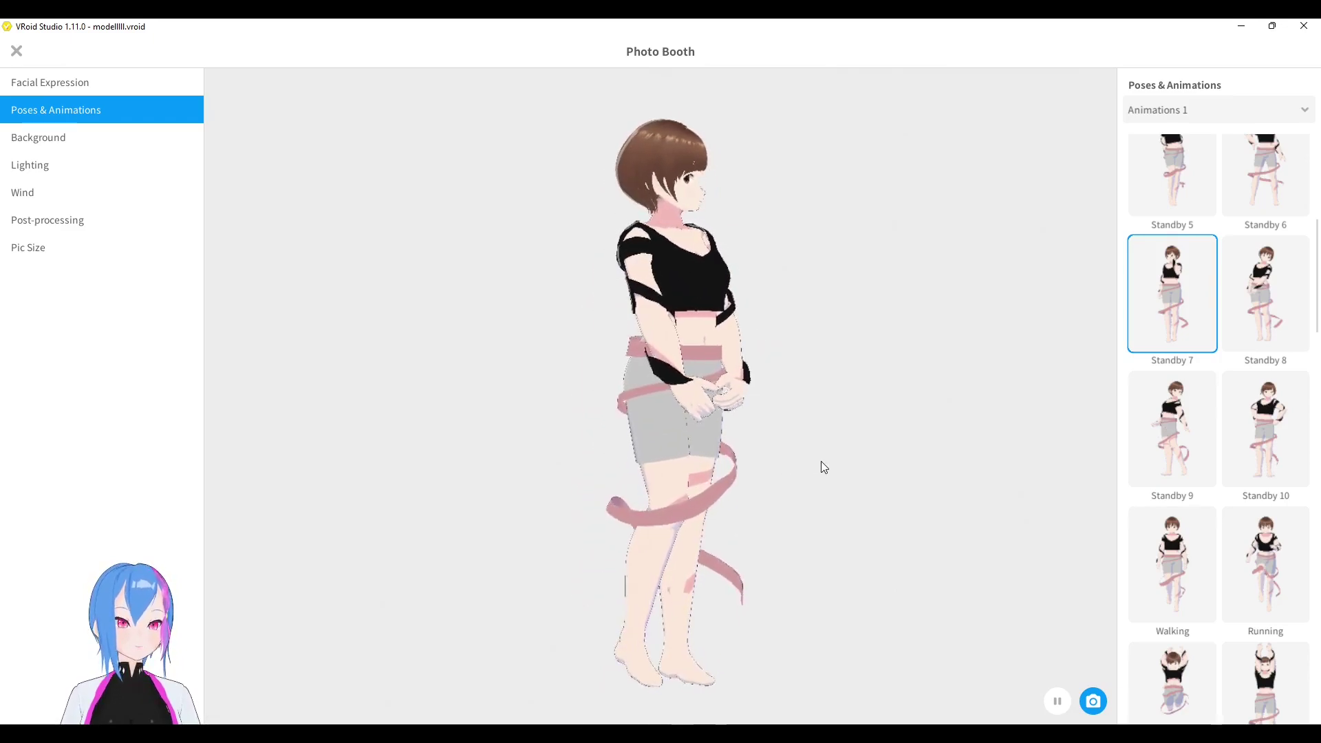